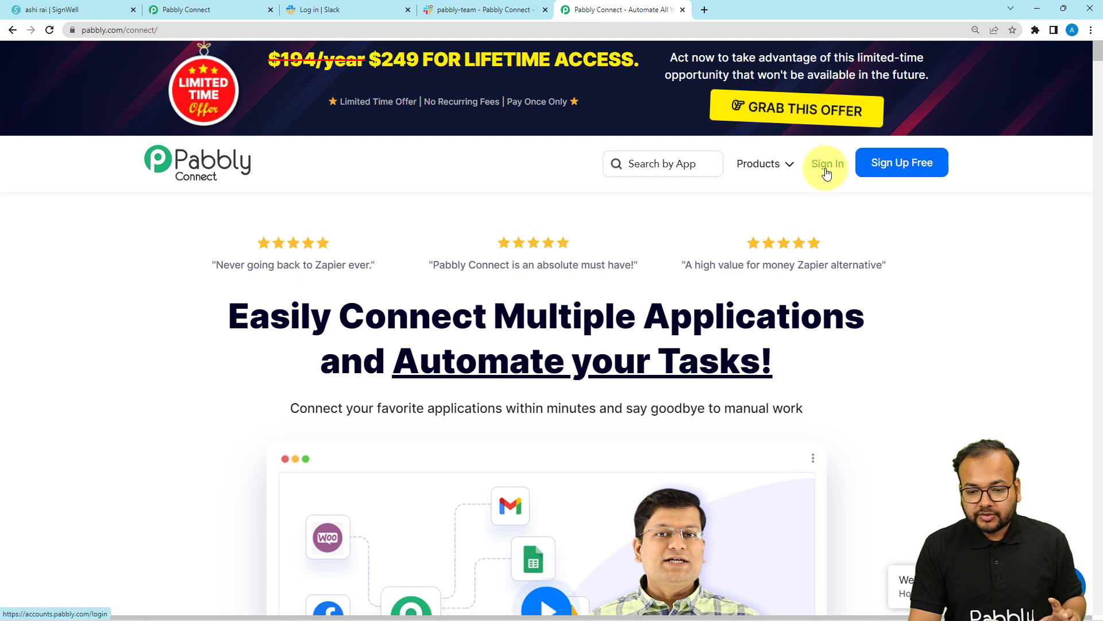
# Step: On the Pabbly Connect dashboard, create a workflow named "SignWell to Slack Integration"
pyautogui.moveTo(767, 163)
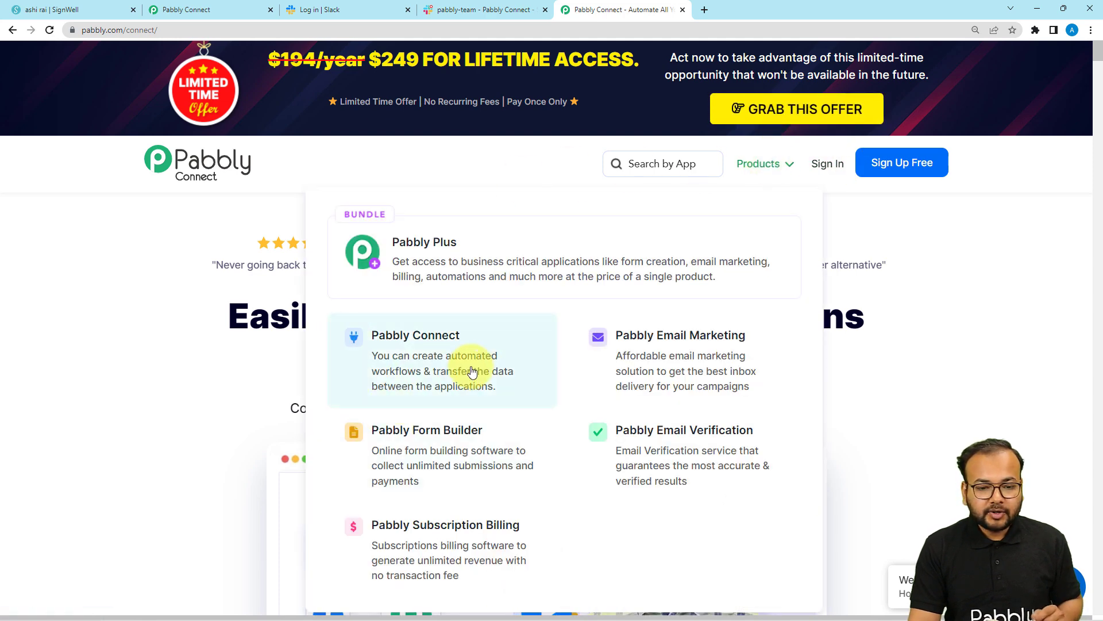
pyautogui.click(196, 7)
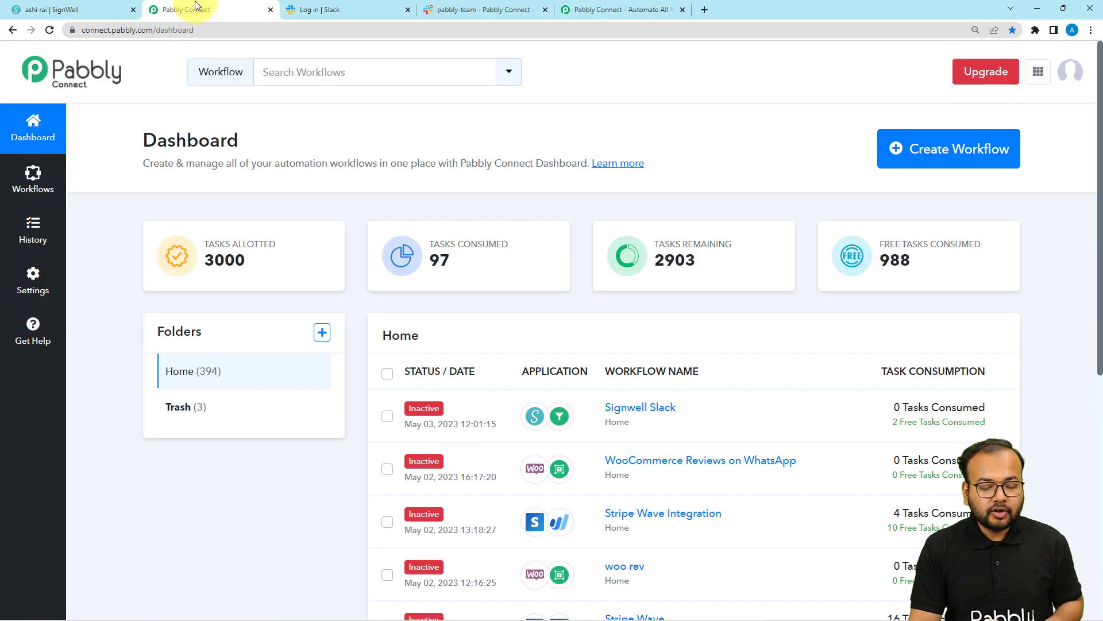
pyautogui.click(960, 149)
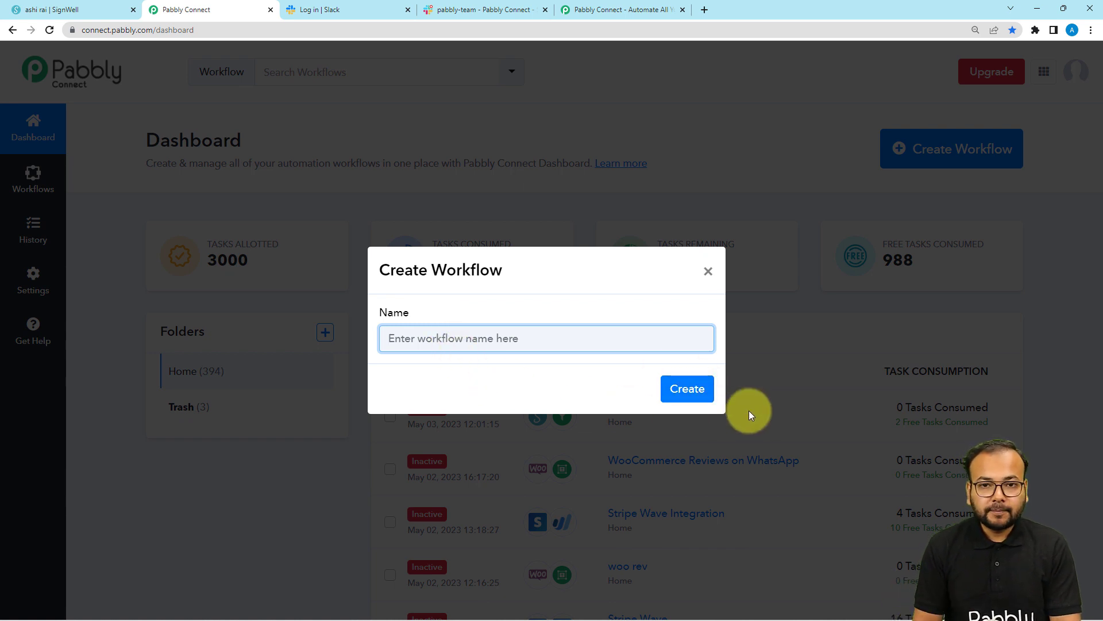
pyautogui.write('SignWell to Slack Integration')
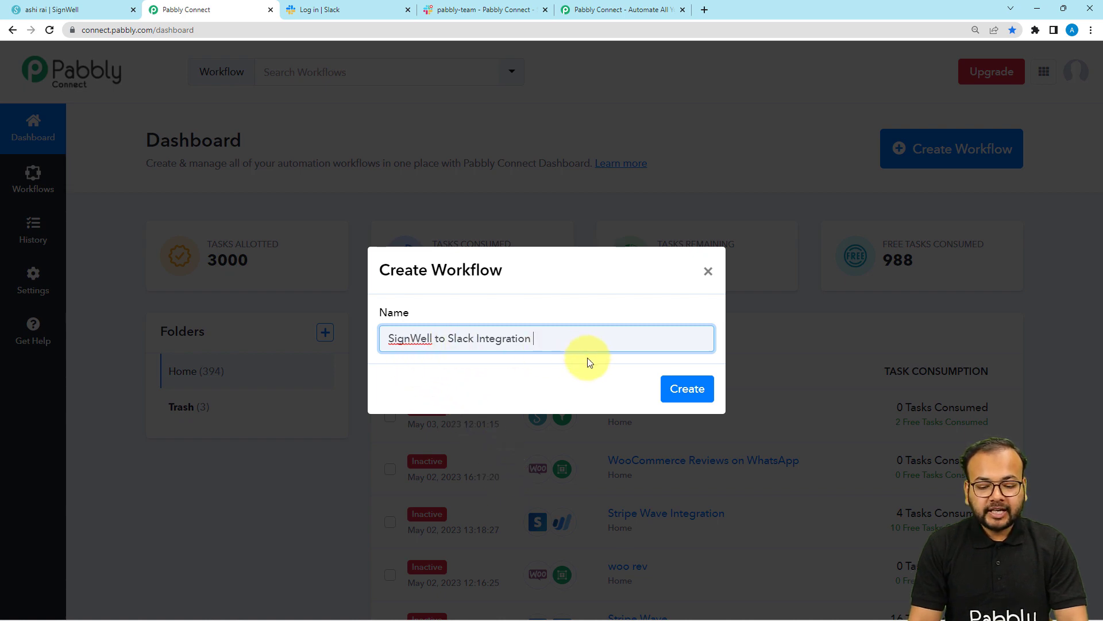
pyautogui.click(672, 389)
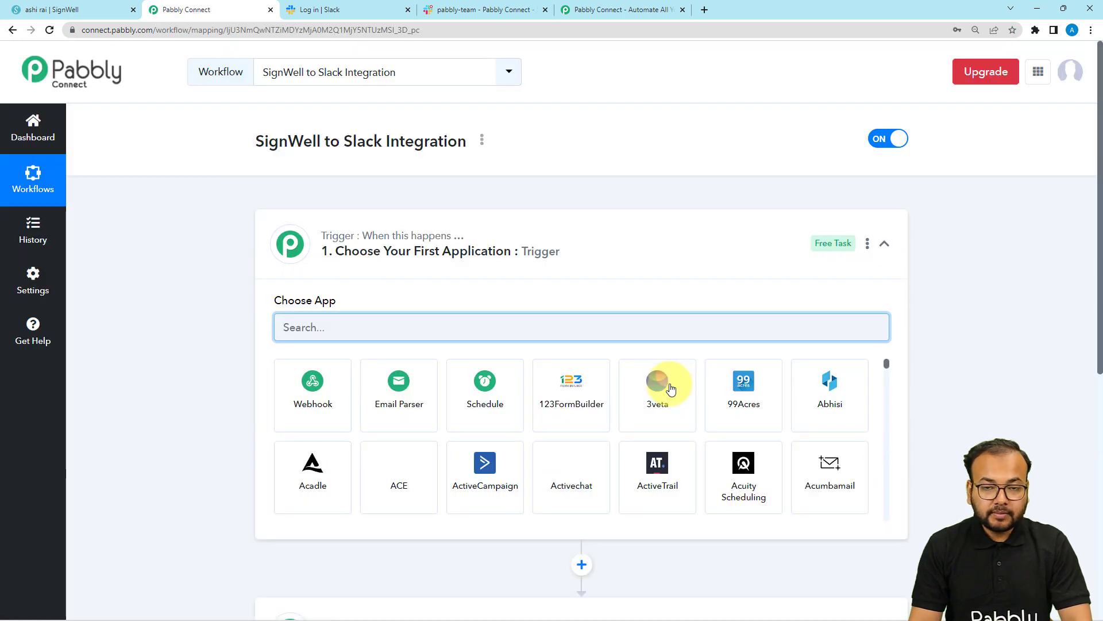
# Step: Set the workflow's trigger application to SignWell with Event Capture as the trigger event
pyautogui.click(540, 262)
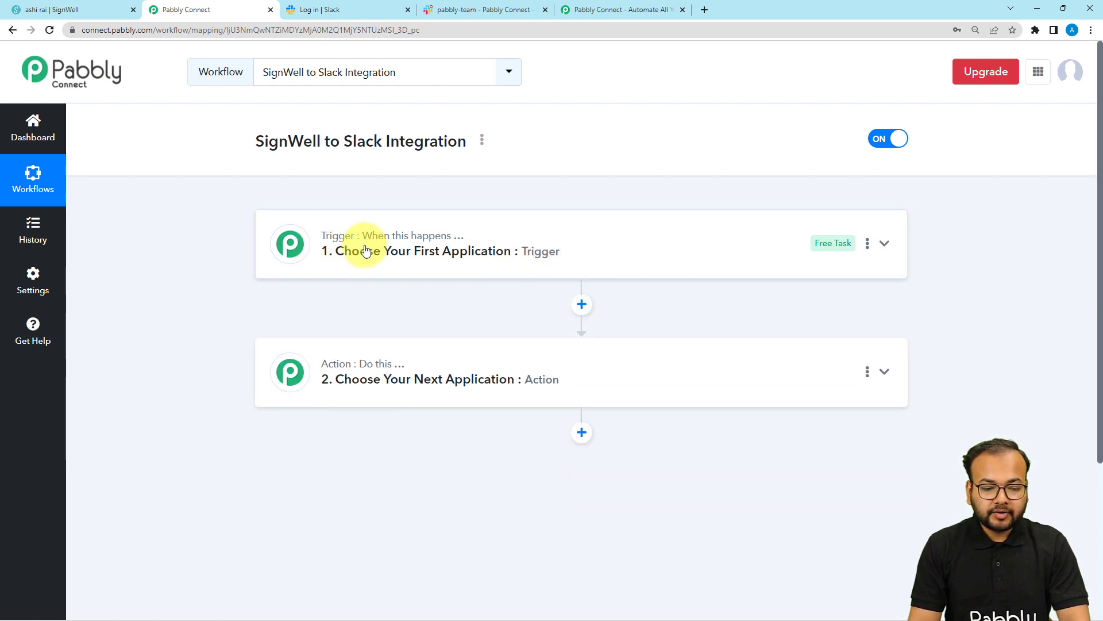
pyautogui.moveTo(355, 373)
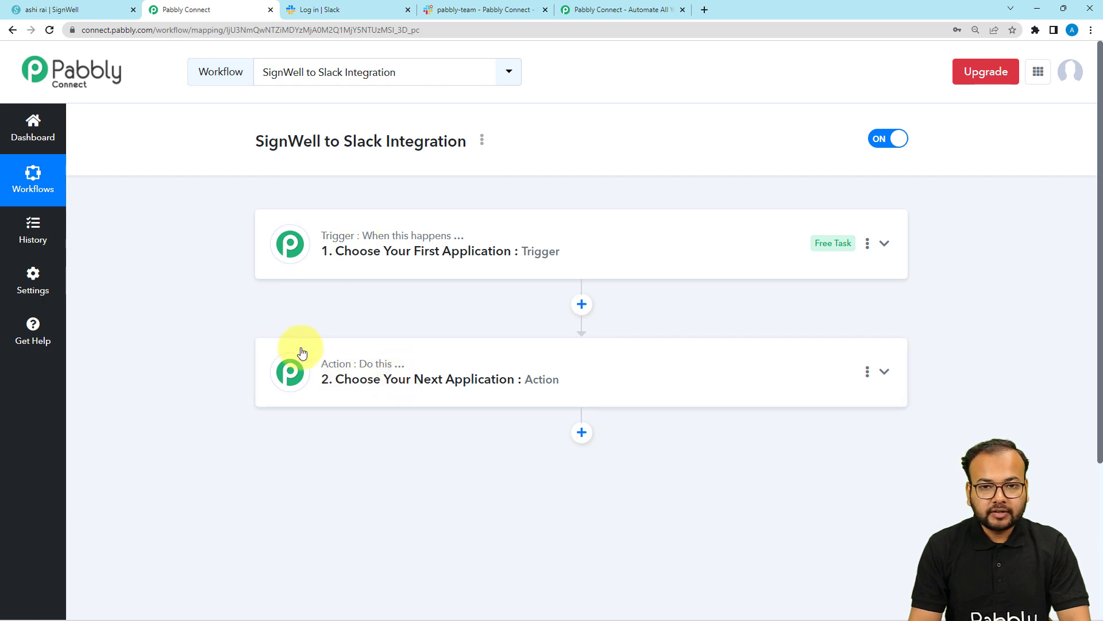
pyautogui.click(316, 278)
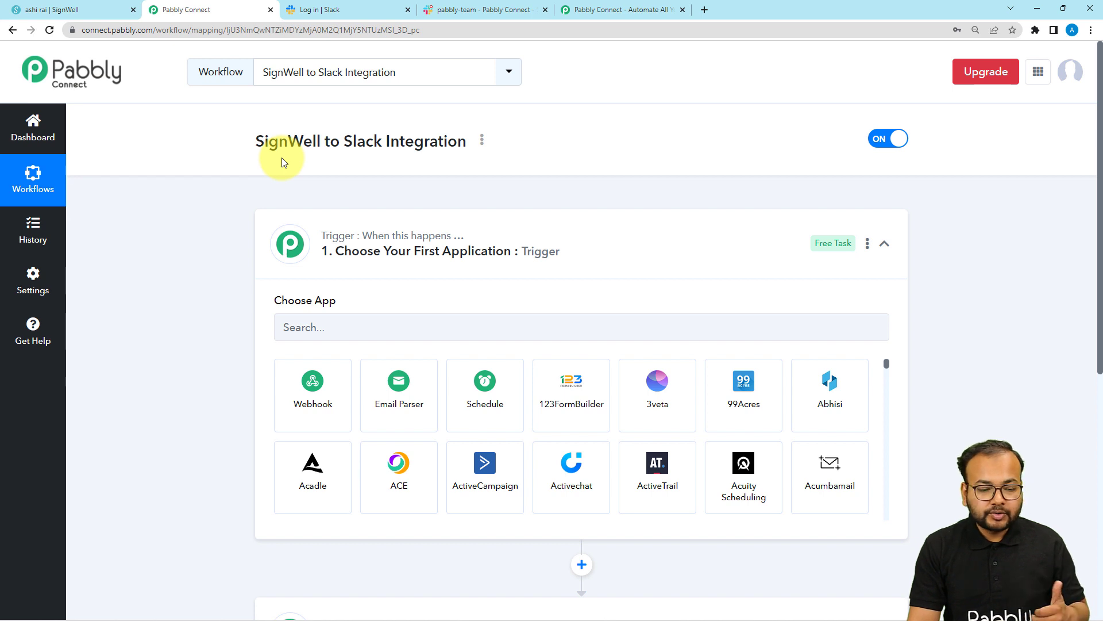
pyautogui.scroll(-1, 348, 268)
pyautogui.click(352, 272)
pyautogui.write('s')
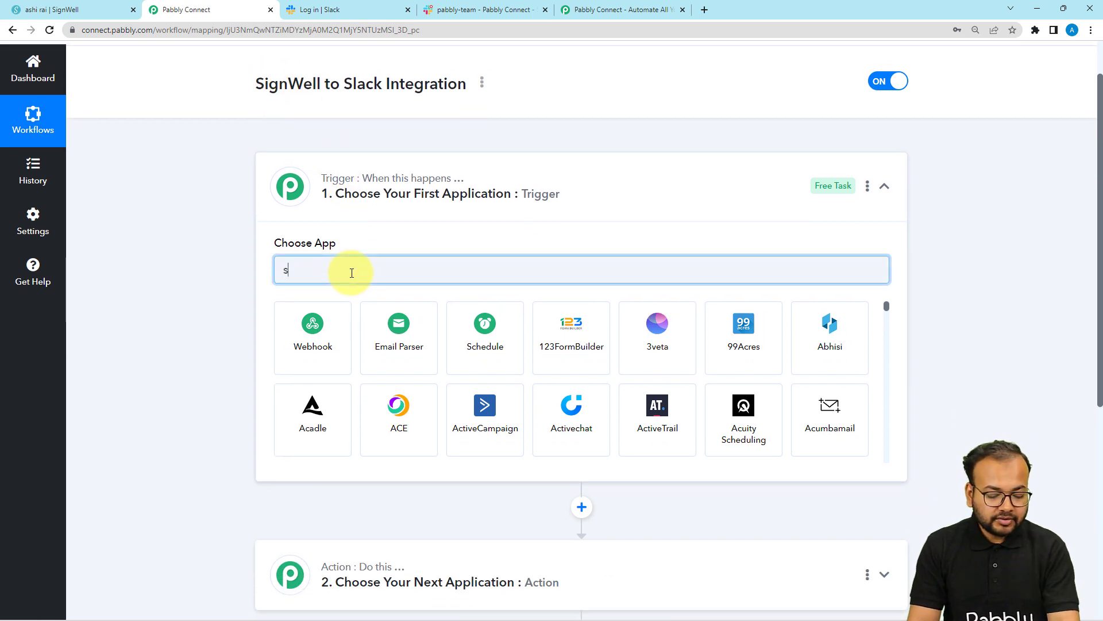
pyautogui.write('ignw')
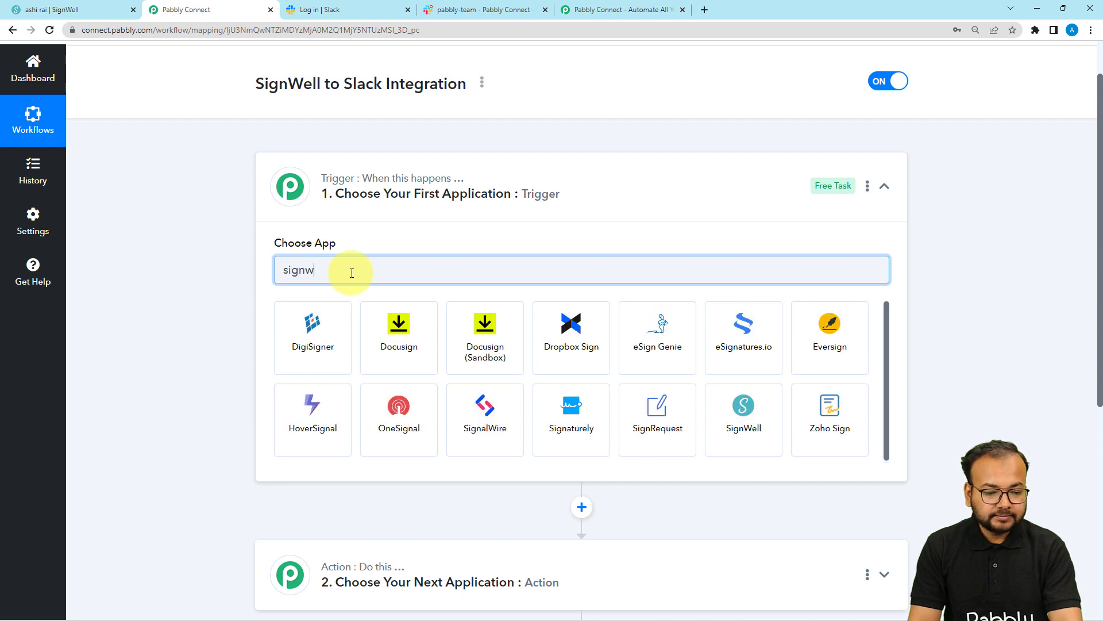
pyautogui.click(297, 354)
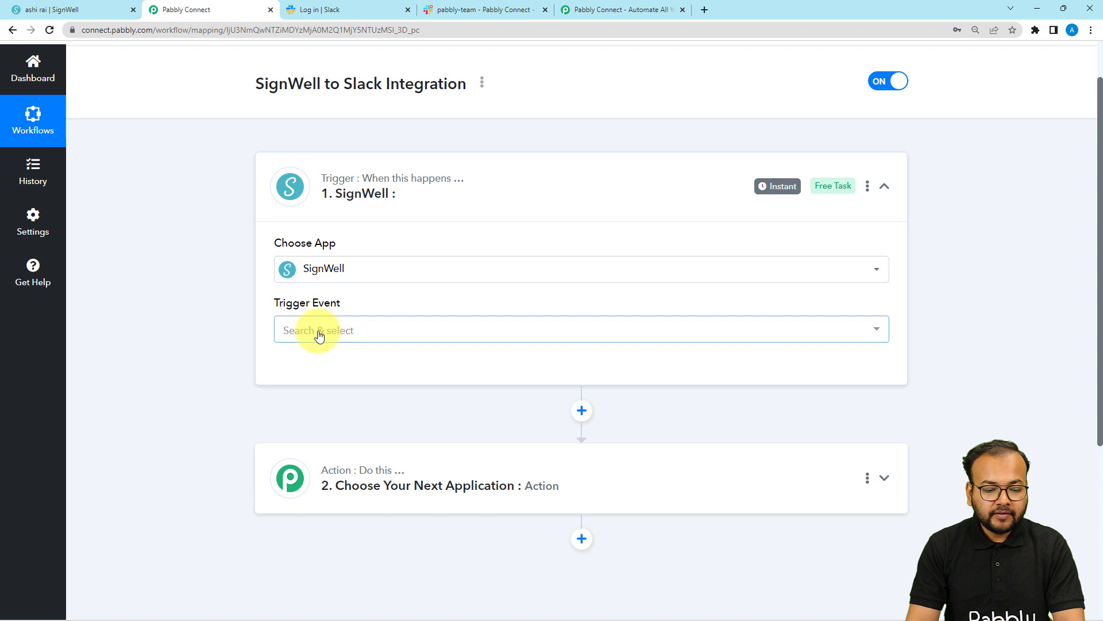
pyautogui.click(319, 335)
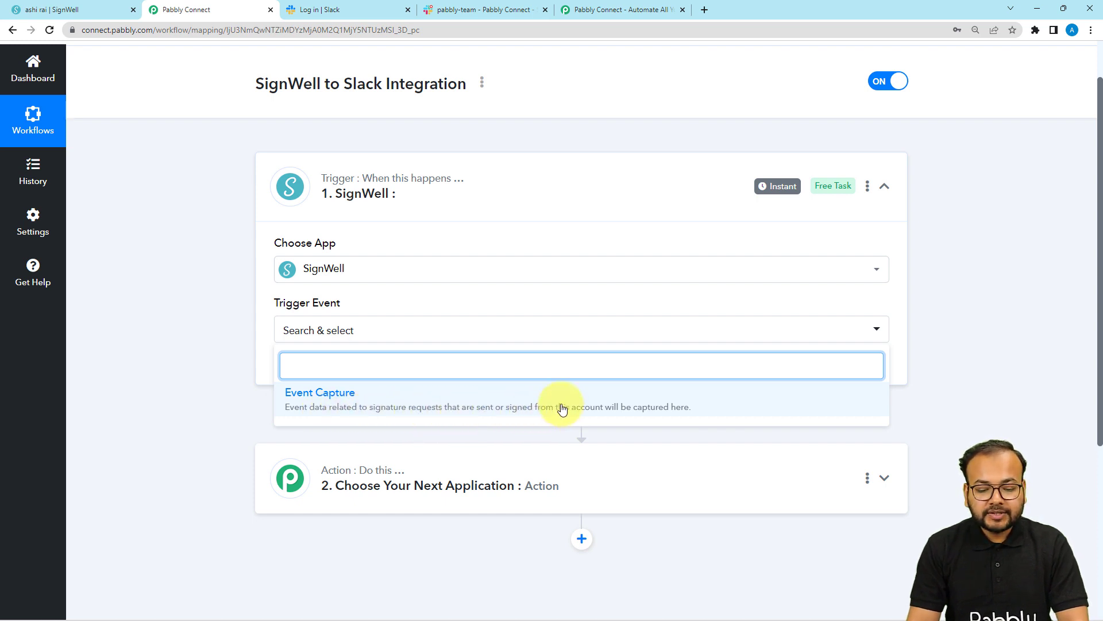
pyautogui.click(636, 412)
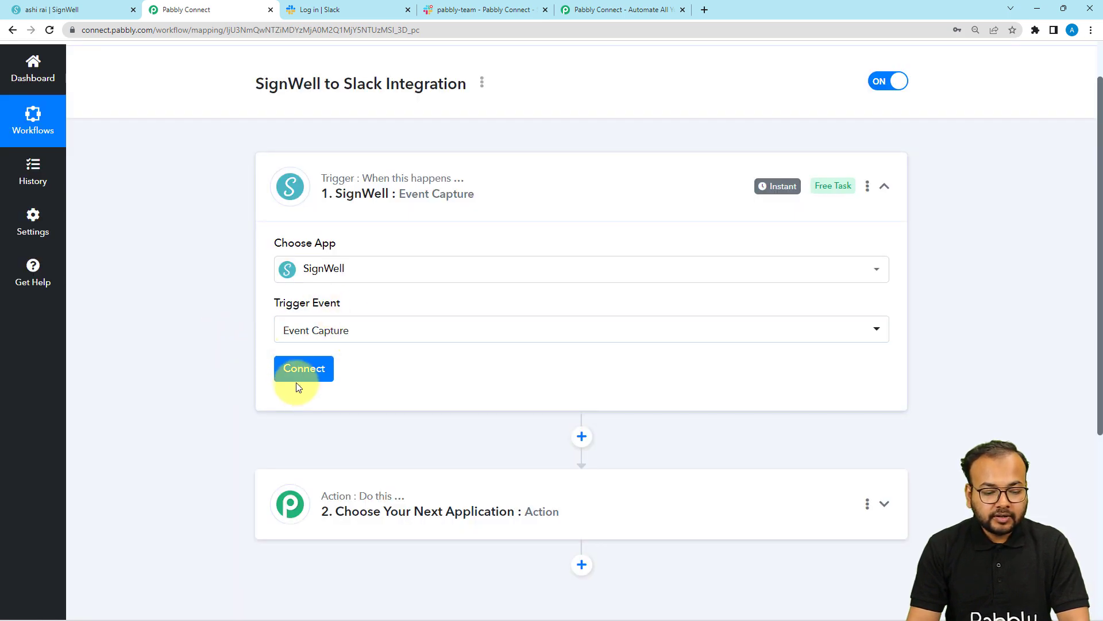
# Step: Start a new SignWell connection for the trigger and copy the account's API key from SignWell's API settings
pyautogui.click(299, 379)
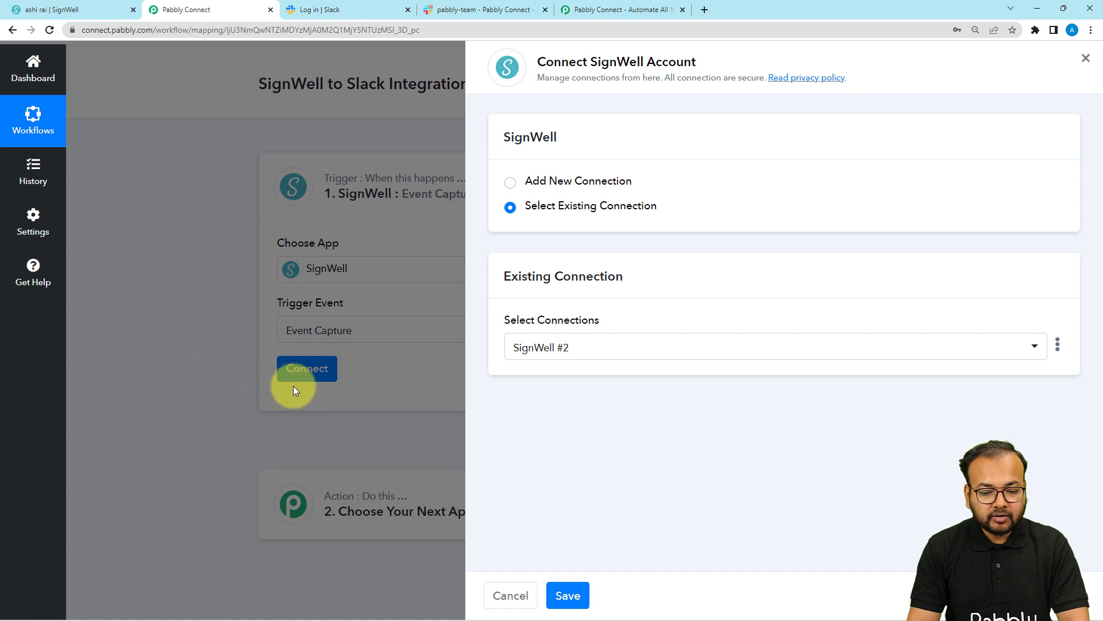
pyautogui.click(511, 184)
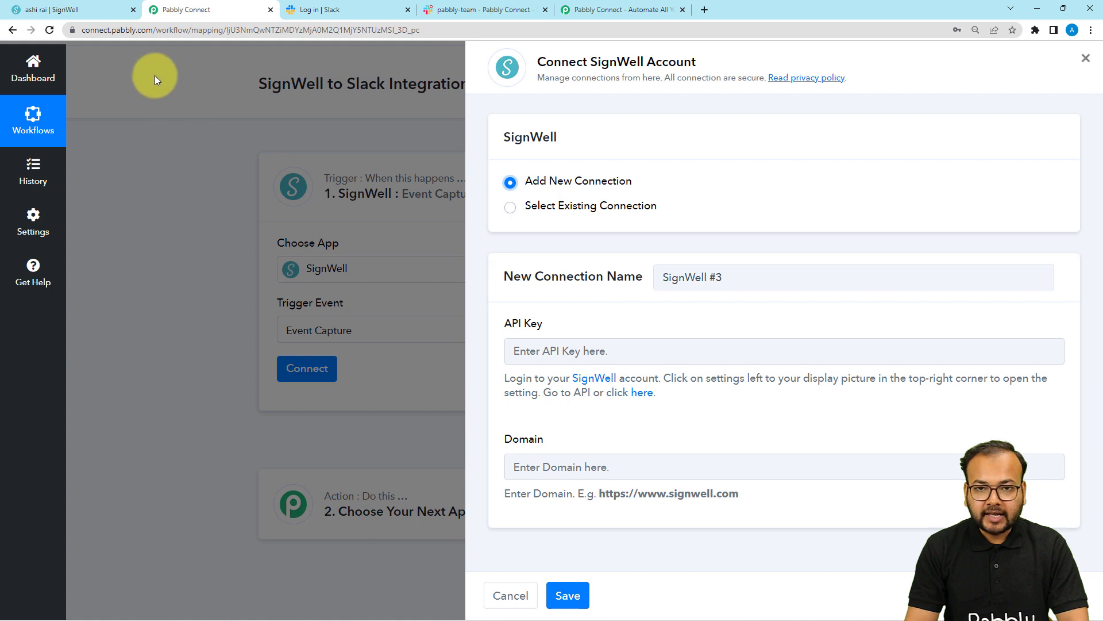
pyautogui.click(65, 10)
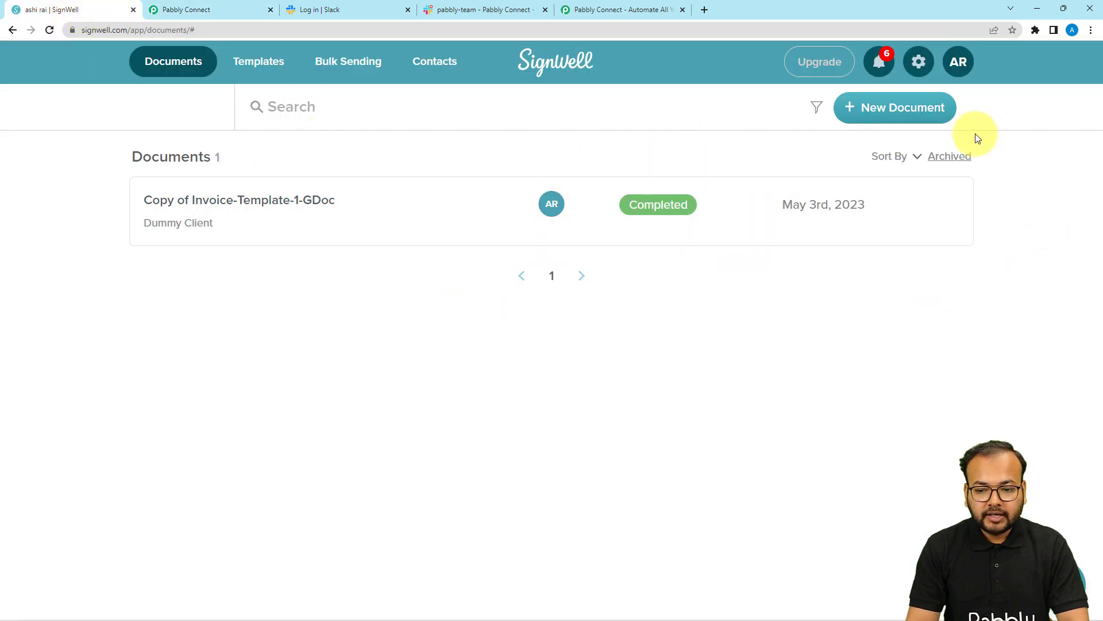
pyautogui.click(921, 63)
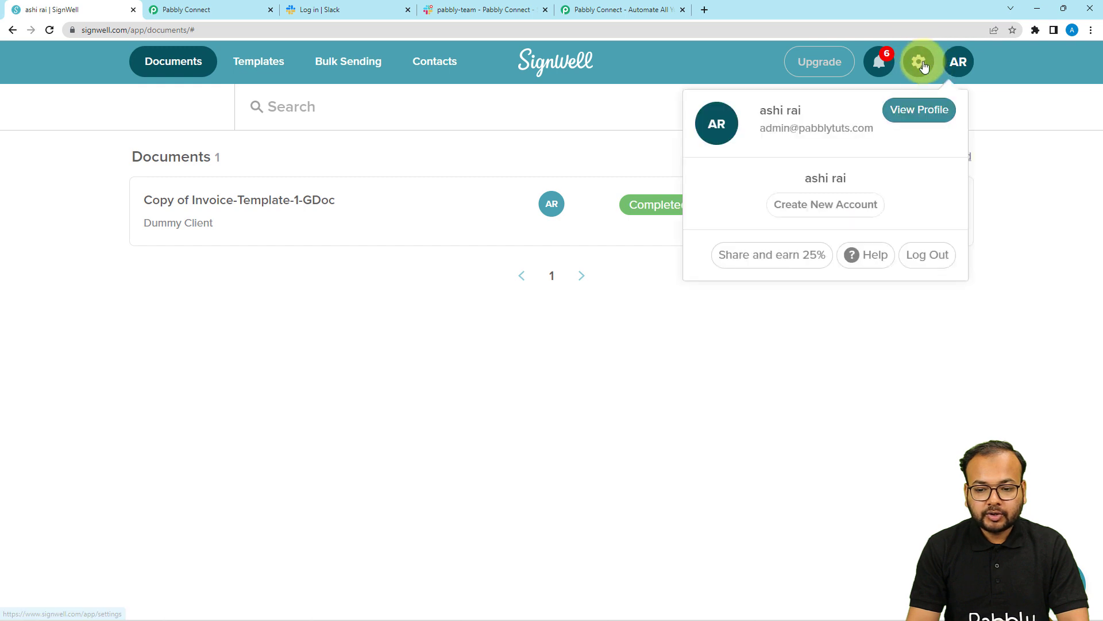
pyautogui.click(921, 64)
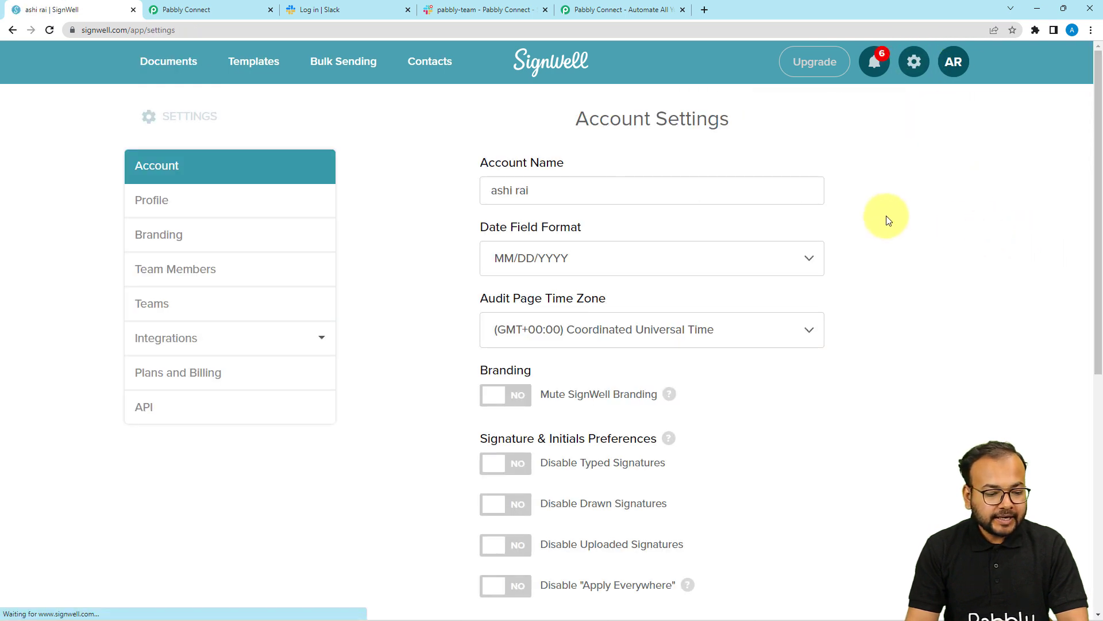
pyautogui.click(147, 413)
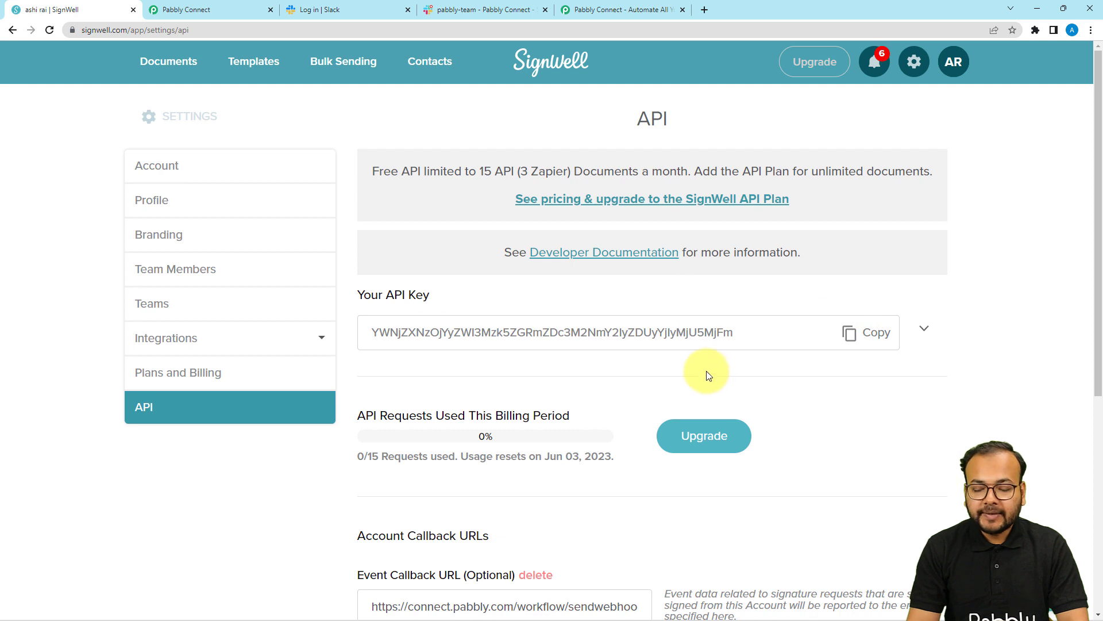
pyautogui.click(850, 335)
# Step: Back in Pabbly Connect, paste the copied API key into the new SignWell connection's API Key field
pyautogui.click(206, 9)
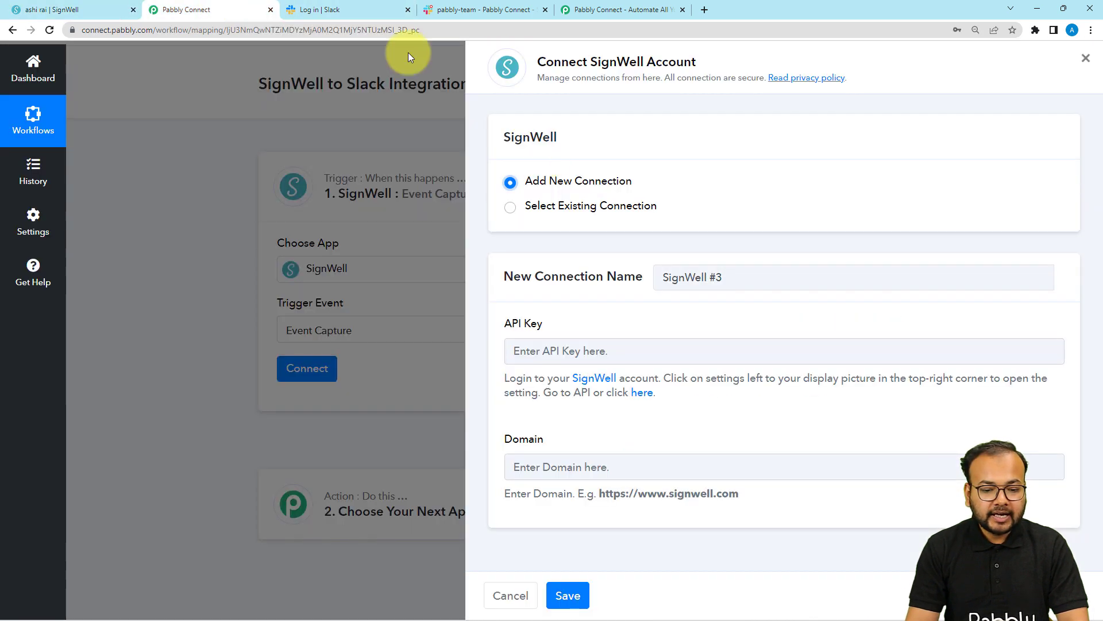
pyautogui.rightClick(593, 356)
pyautogui.click(623, 448)
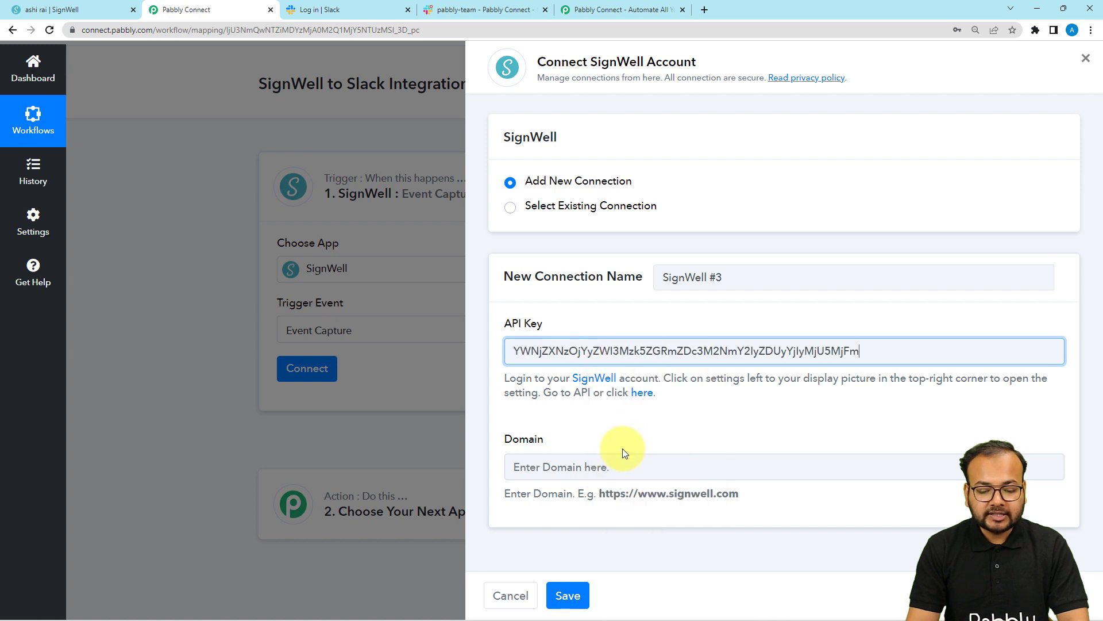
pyautogui.click(617, 439)
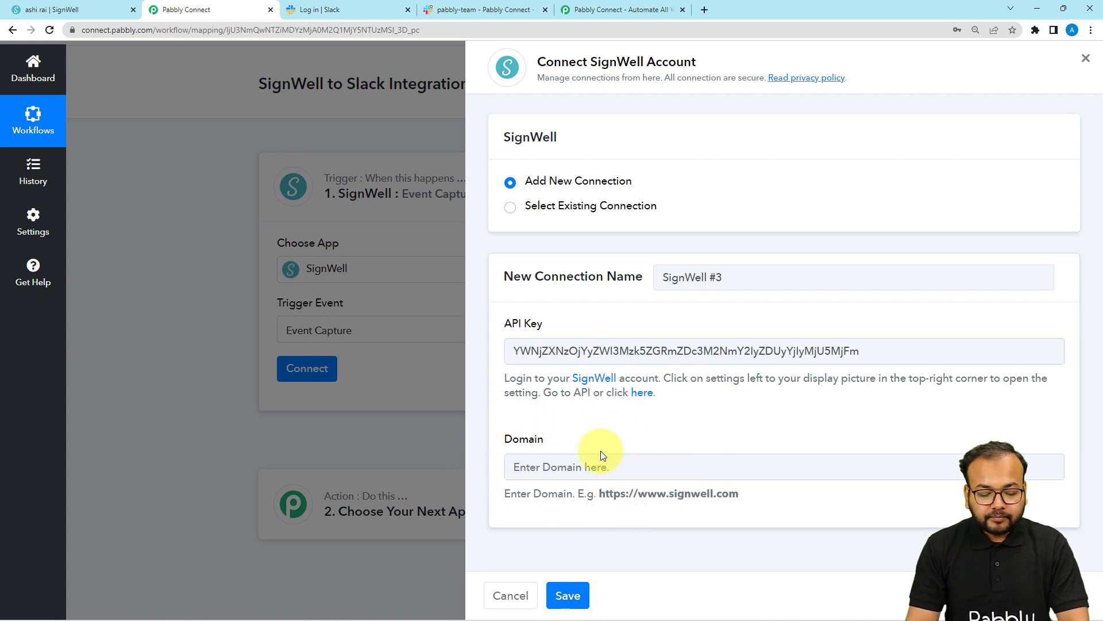
pyautogui.click(111, 5)
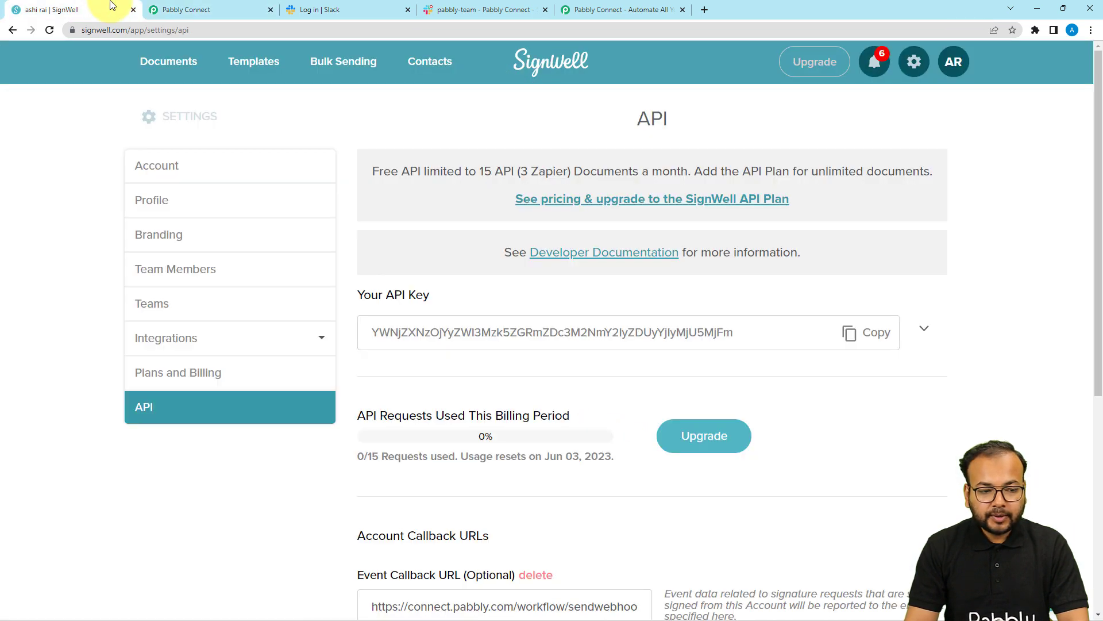
pyautogui.click(111, 30)
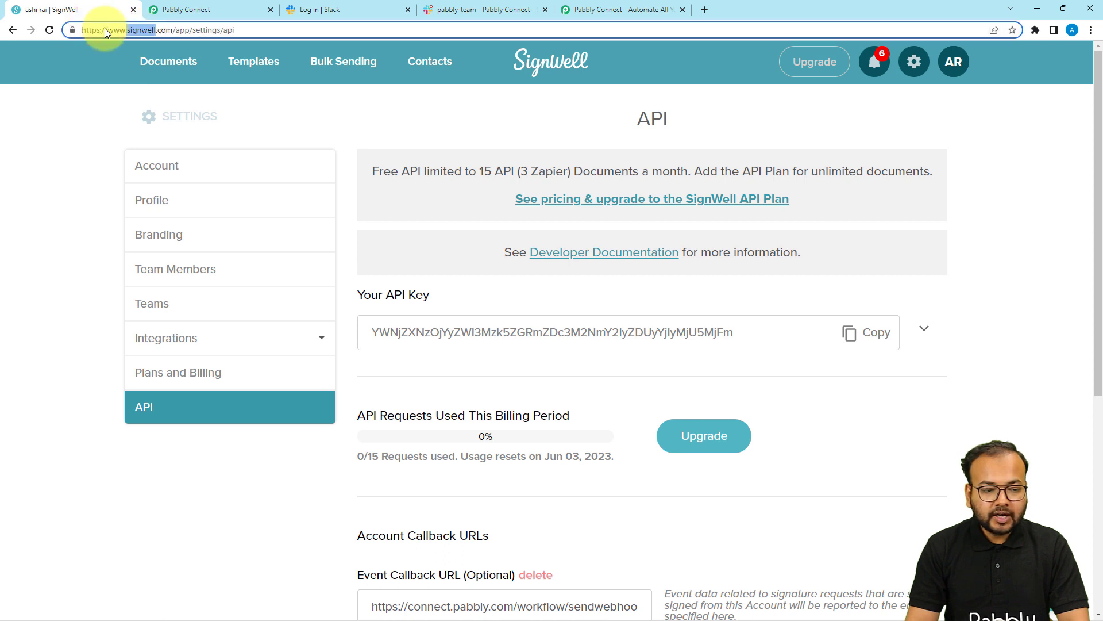
pyautogui.doubleClick(151, 29)
pyautogui.click(172, 30)
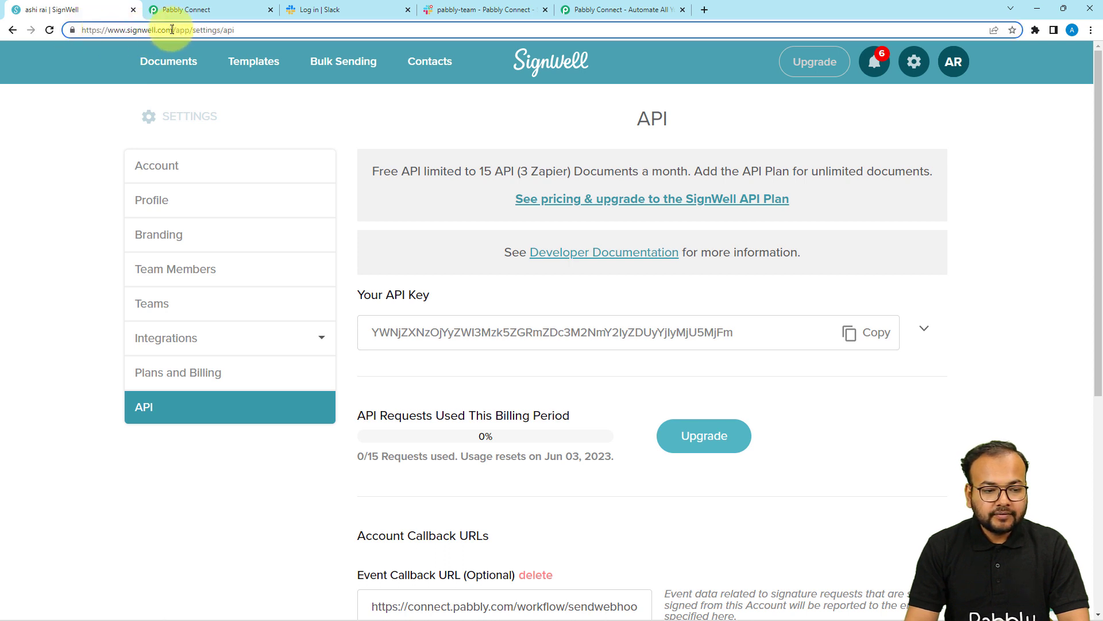
pyautogui.moveTo(172, 30); pyautogui.dragTo(80, 42)
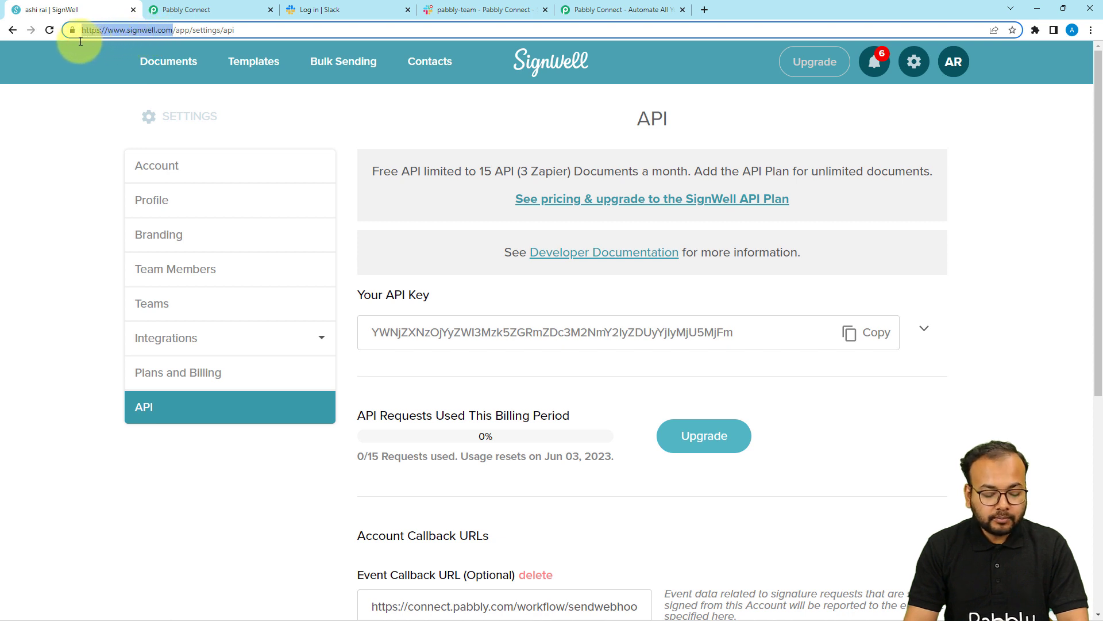
pyautogui.click(190, 9)
pyautogui.click(574, 467)
pyautogui.hotkey('ctrl', 'v')
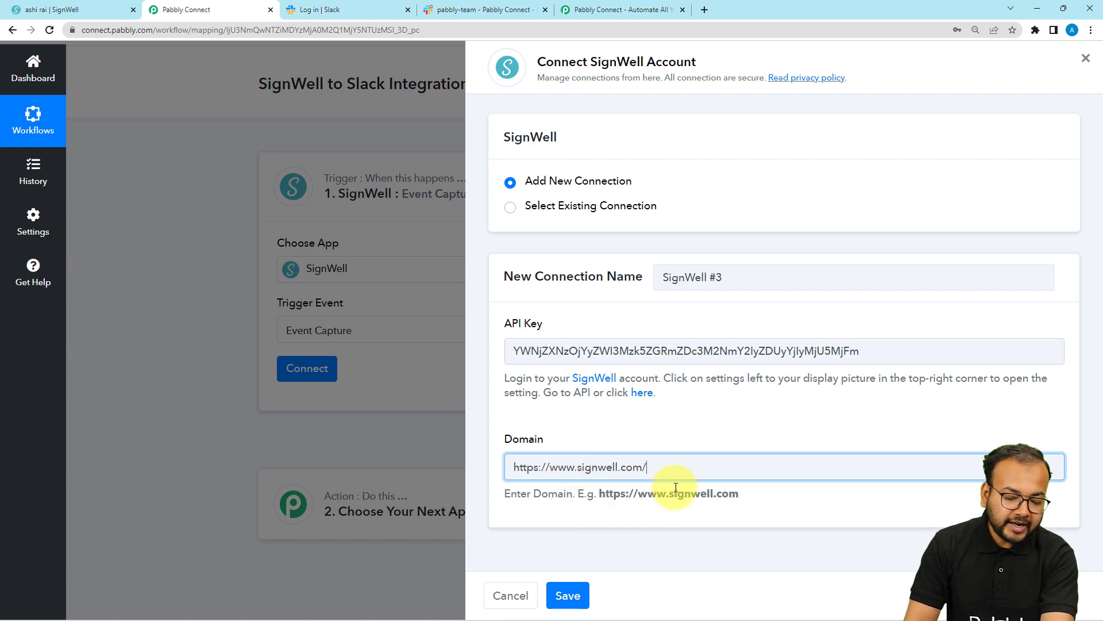
pyautogui.press('BackSpace')
pyautogui.click(591, 487)
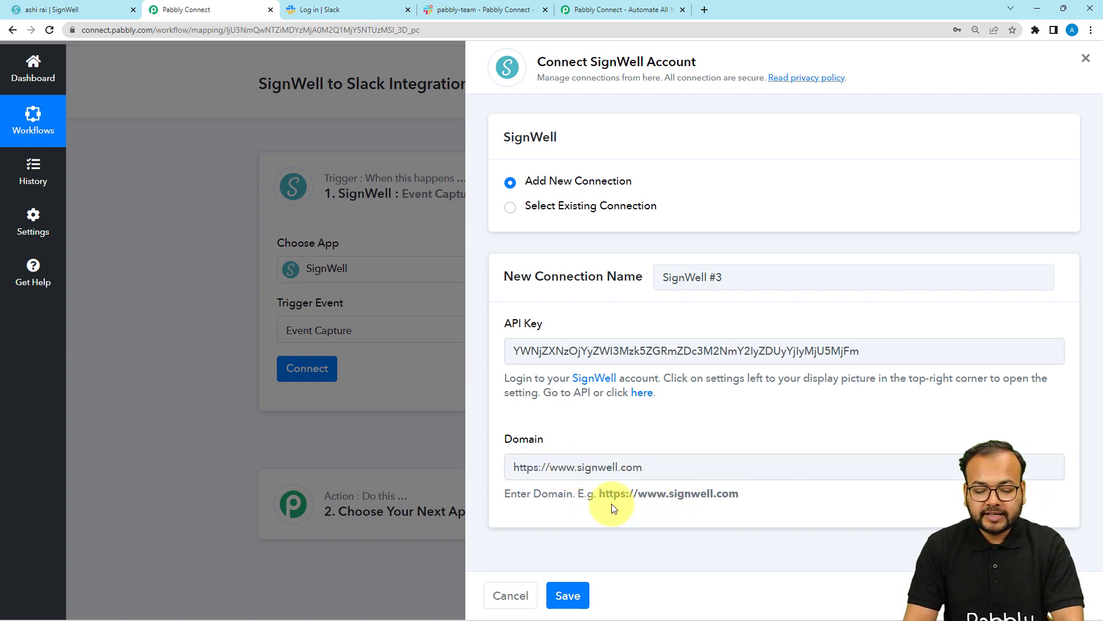
pyautogui.click(568, 595)
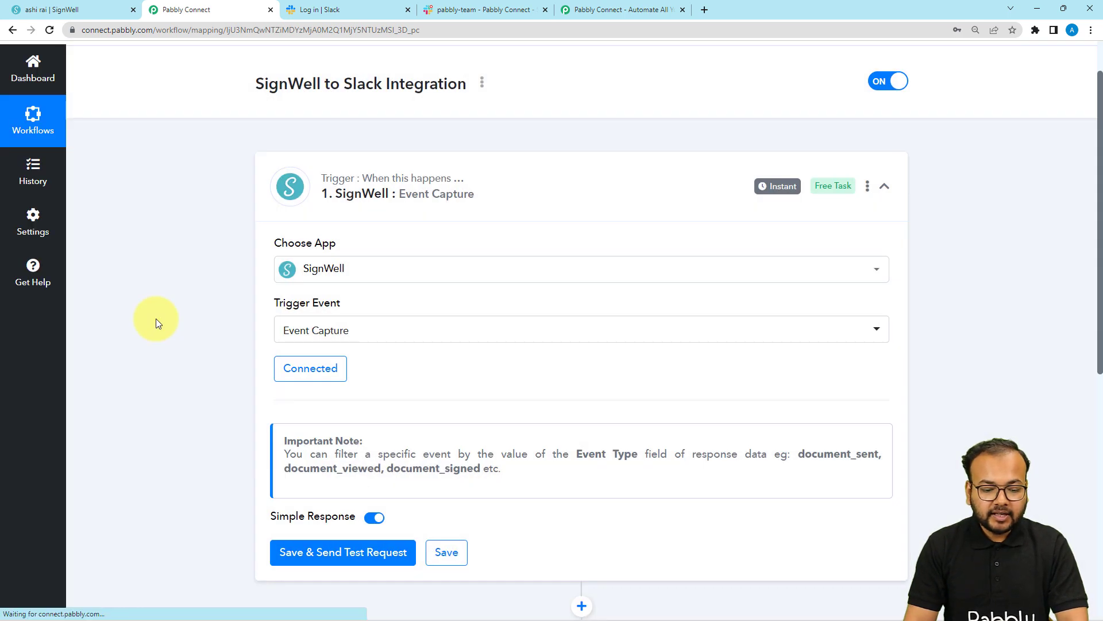
# Step: Review the invoice document sent from SignWell, its signature request email in Gmail, and the recipient's signing page
pyautogui.scroll(-1, 156, 319)
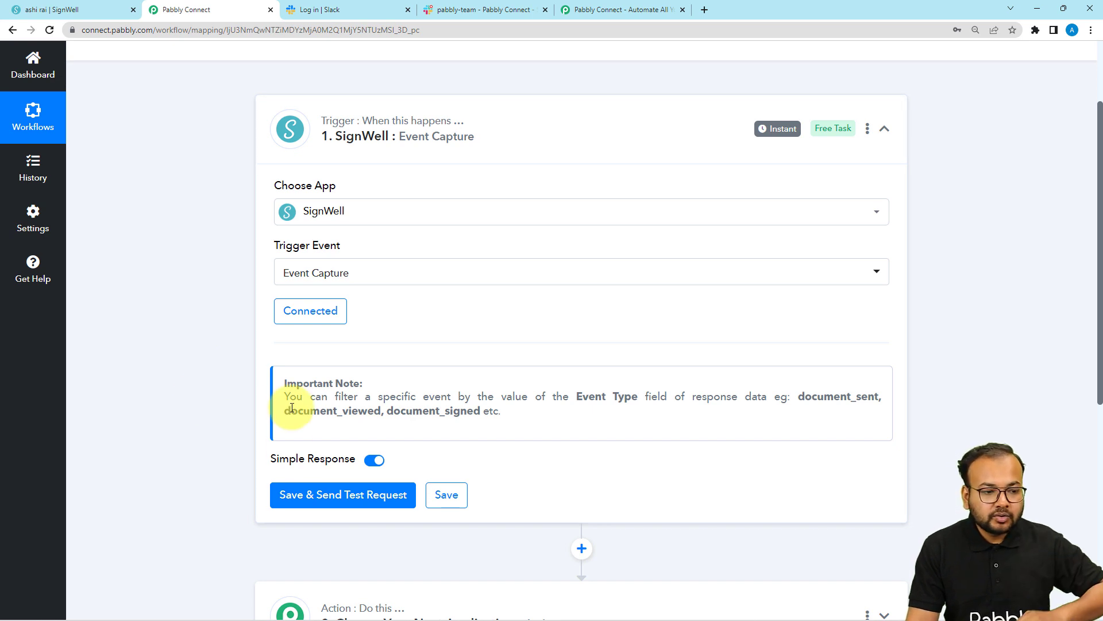
pyautogui.click(90, 7)
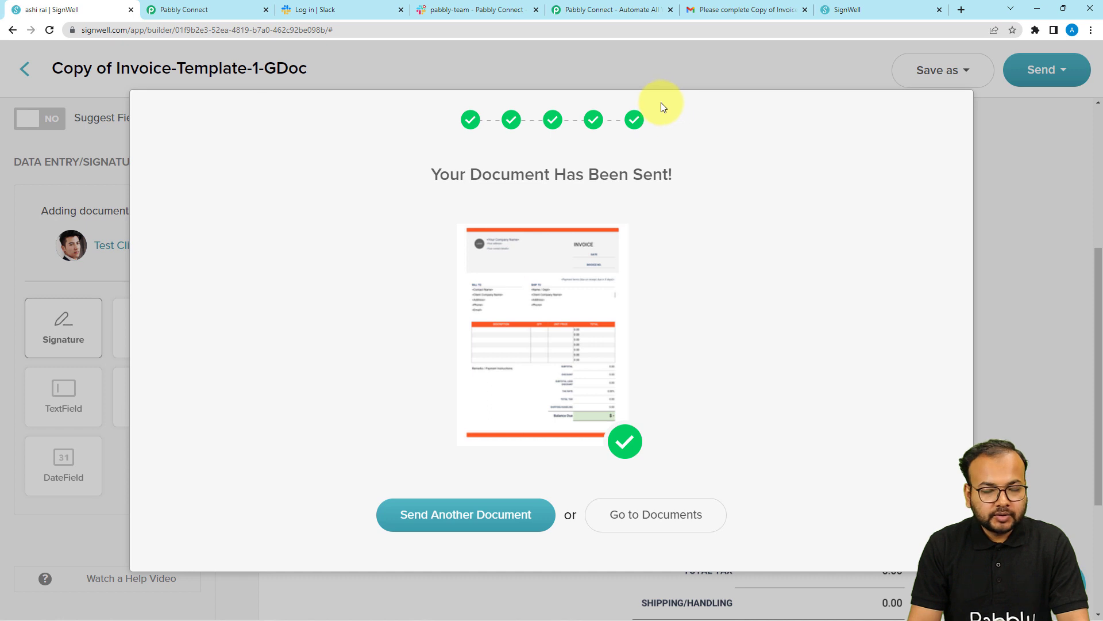
pyautogui.click(744, 9)
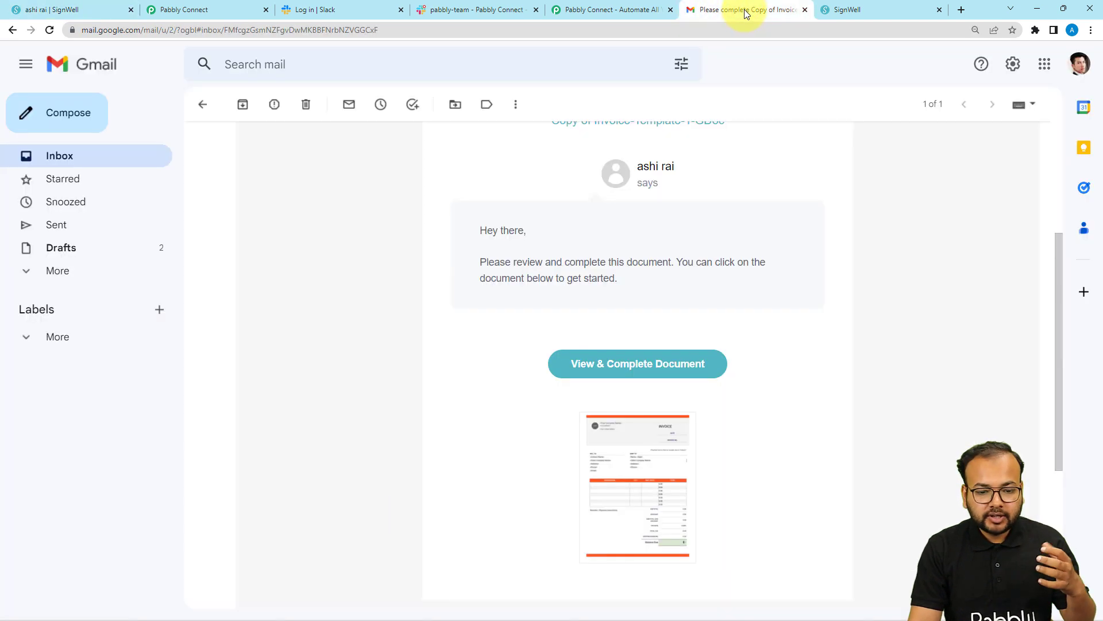
pyautogui.scroll(-2, 528, 292)
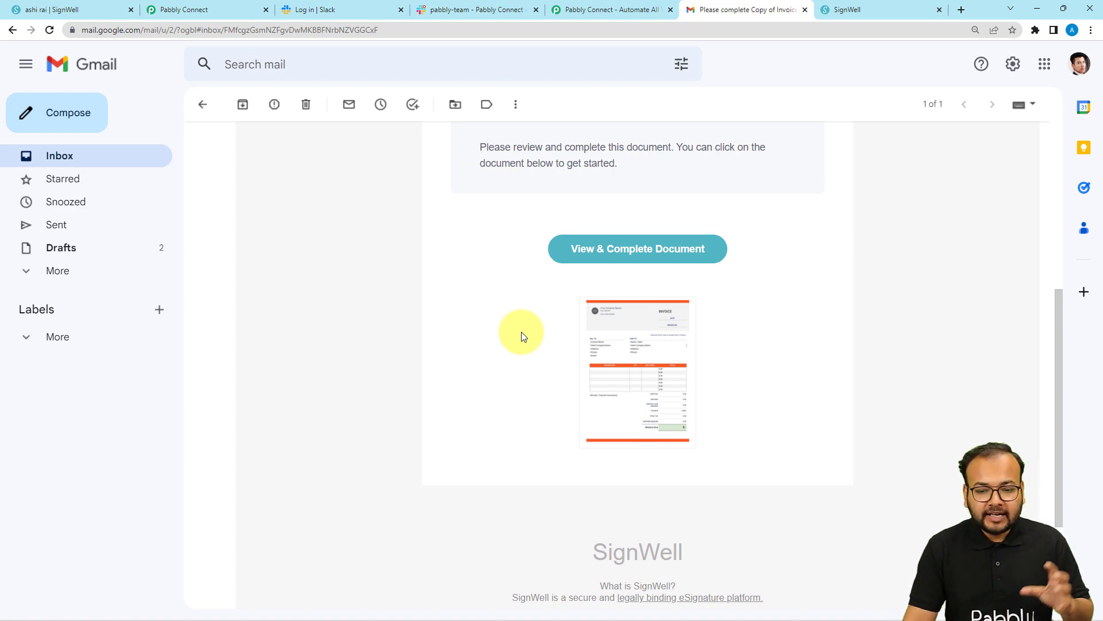
pyautogui.click(884, 10)
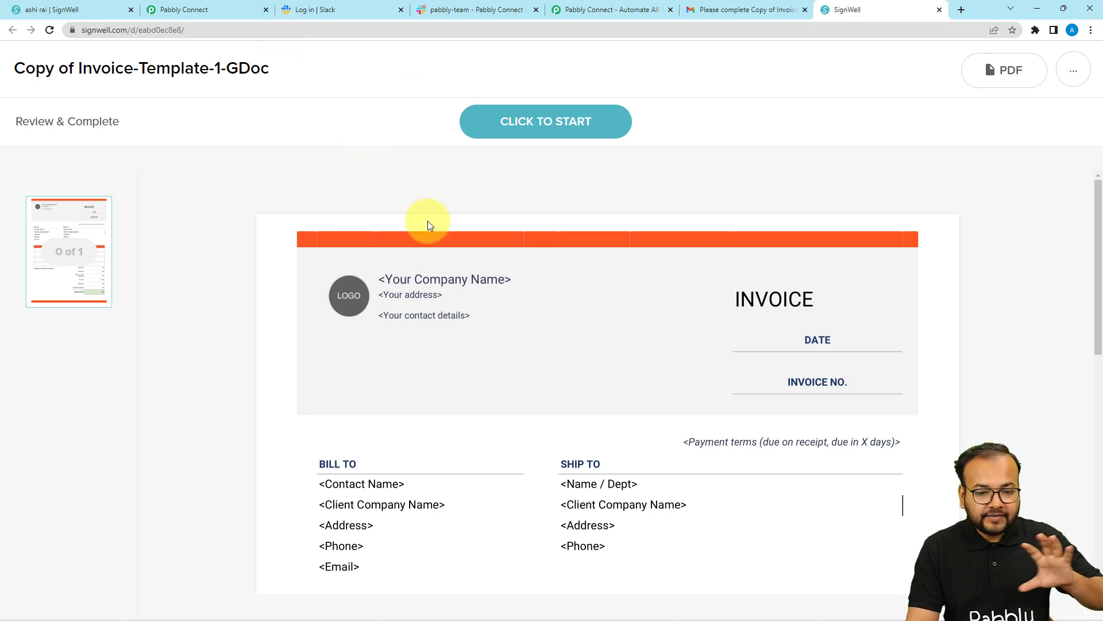
pyautogui.scroll(-2, 429, 225)
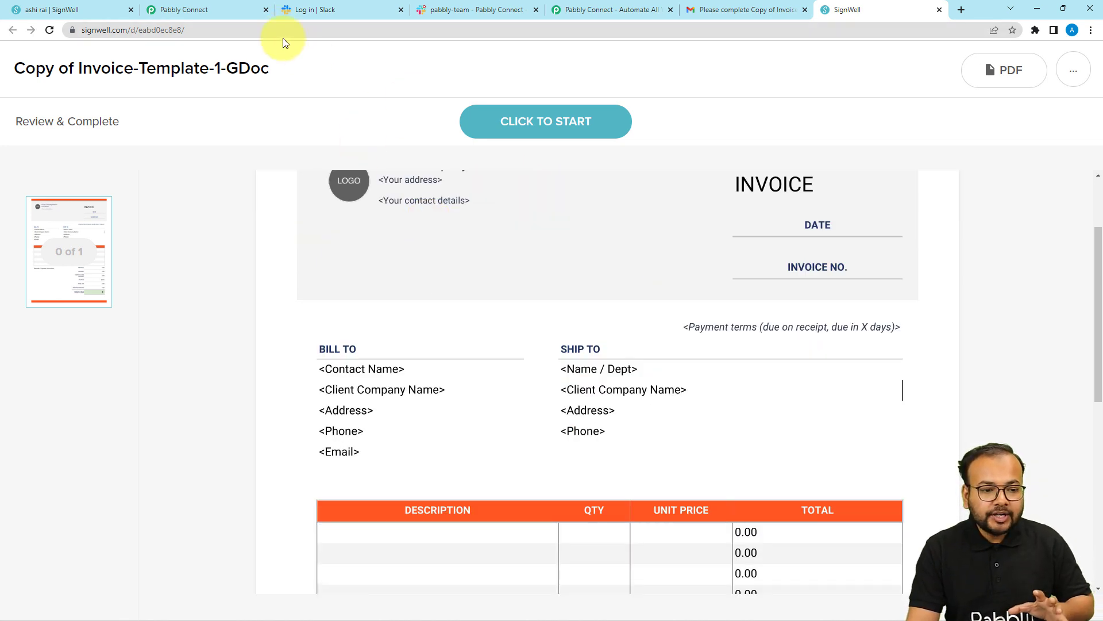
# Step: Back in Pabbly Connect, save the SignWell Event Capture trigger and send a test request to start listening for a response
pyautogui.click(223, 12)
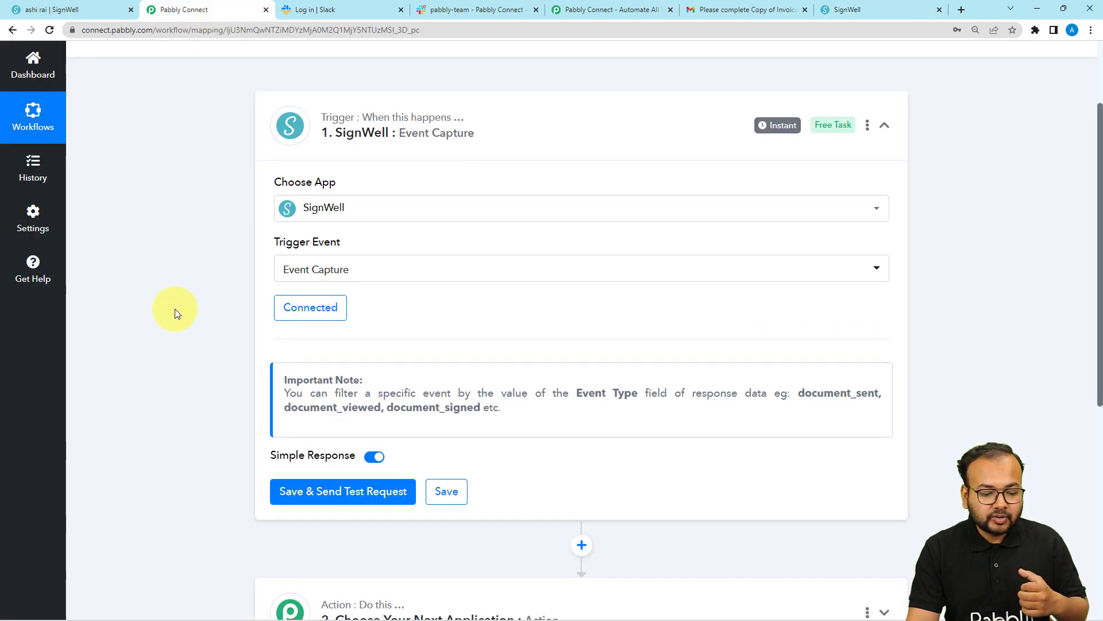
pyautogui.scroll(-1, 175, 311)
pyautogui.click(291, 439)
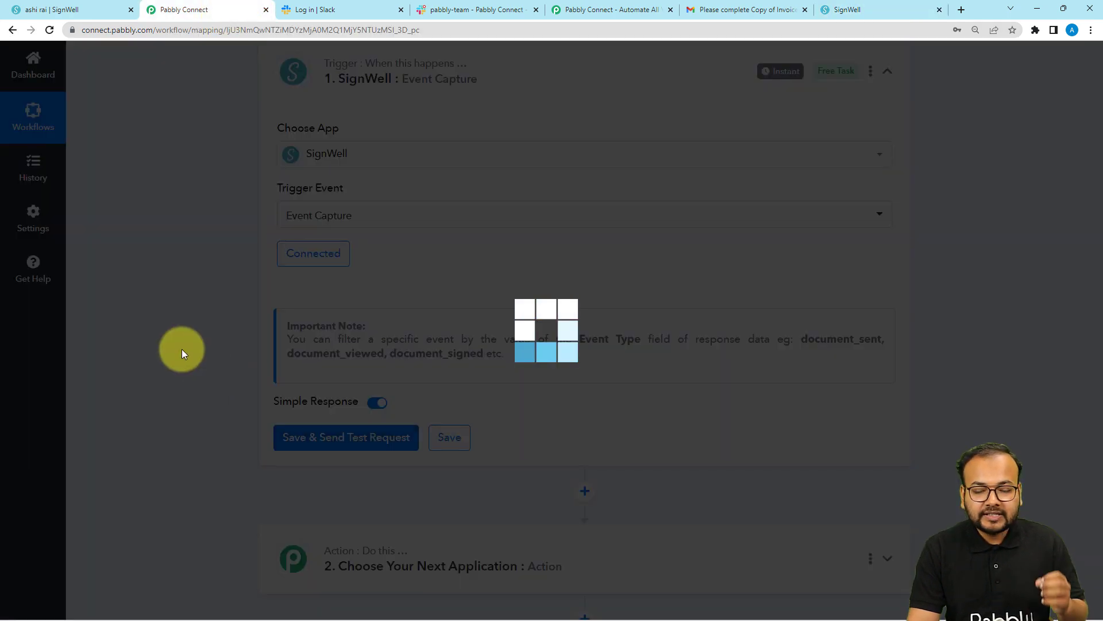
pyautogui.scroll(-3, 184, 350)
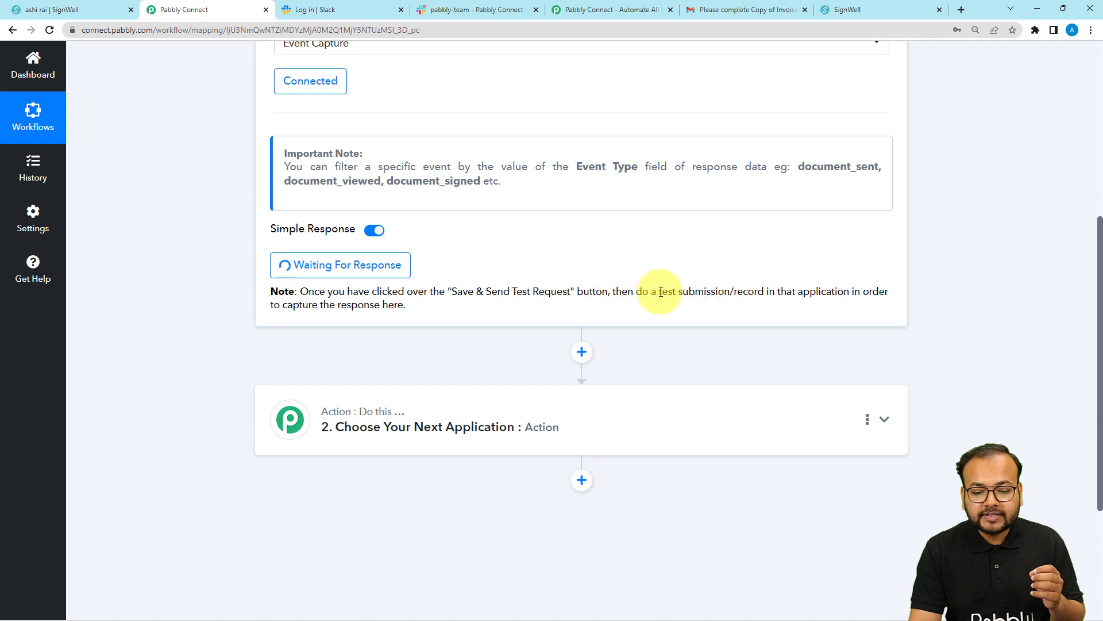
pyautogui.moveTo(660, 292); pyautogui.dragTo(735, 296)
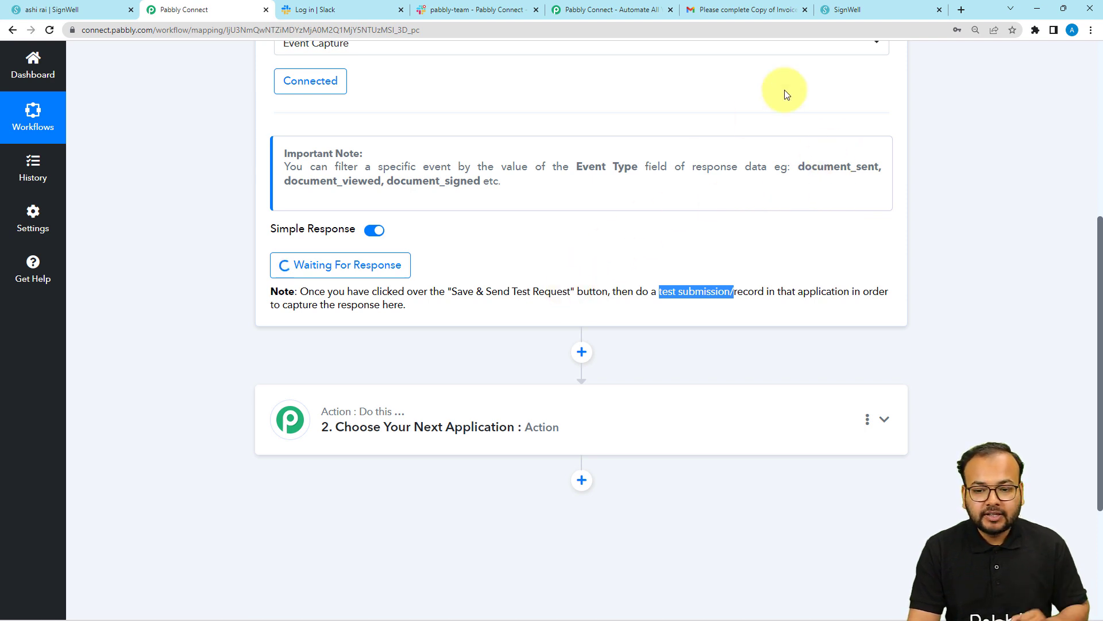
# Step: Return to the SignWell signing page, start completing Copy of Invoice-Template-1-GDoc, and open its signature field
pyautogui.click(837, 11)
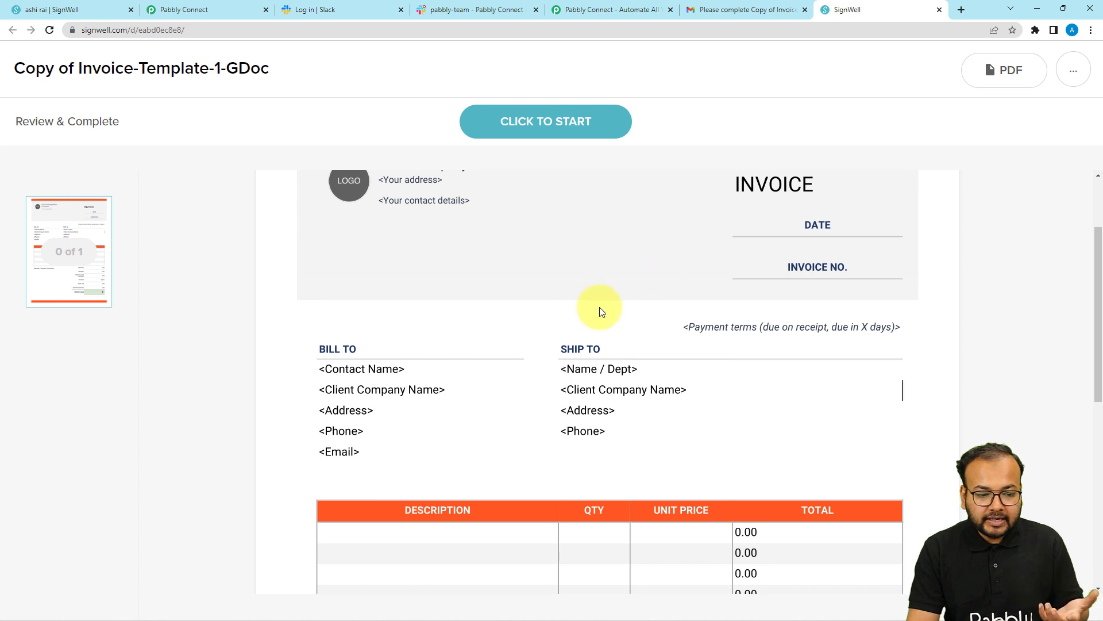
pyautogui.scroll(-2, 599, 307)
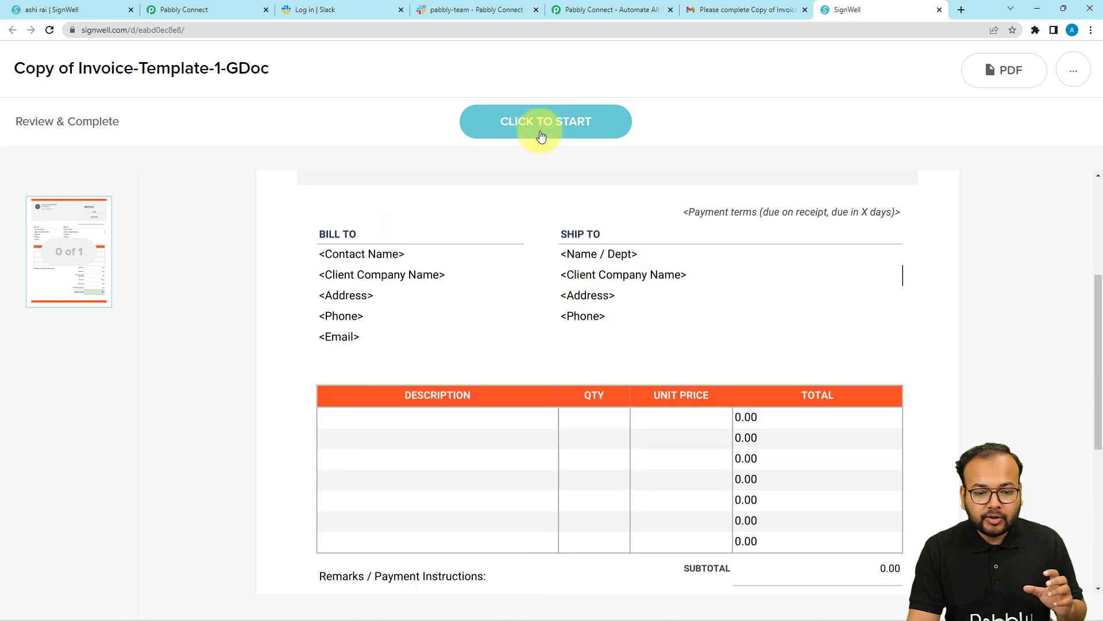
pyautogui.click(529, 135)
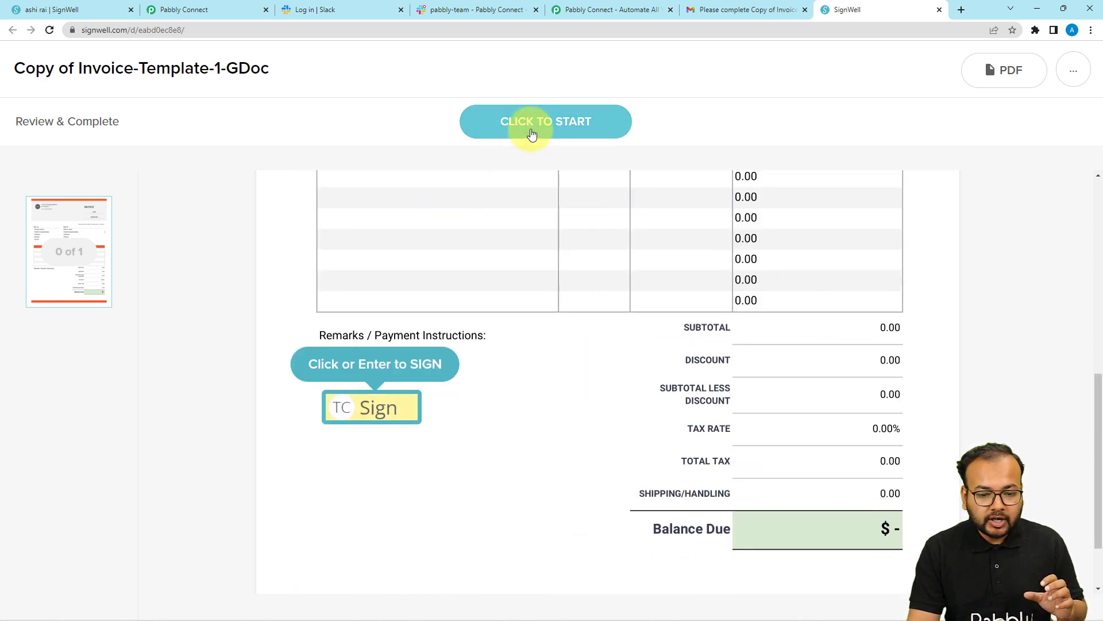
pyautogui.click(360, 374)
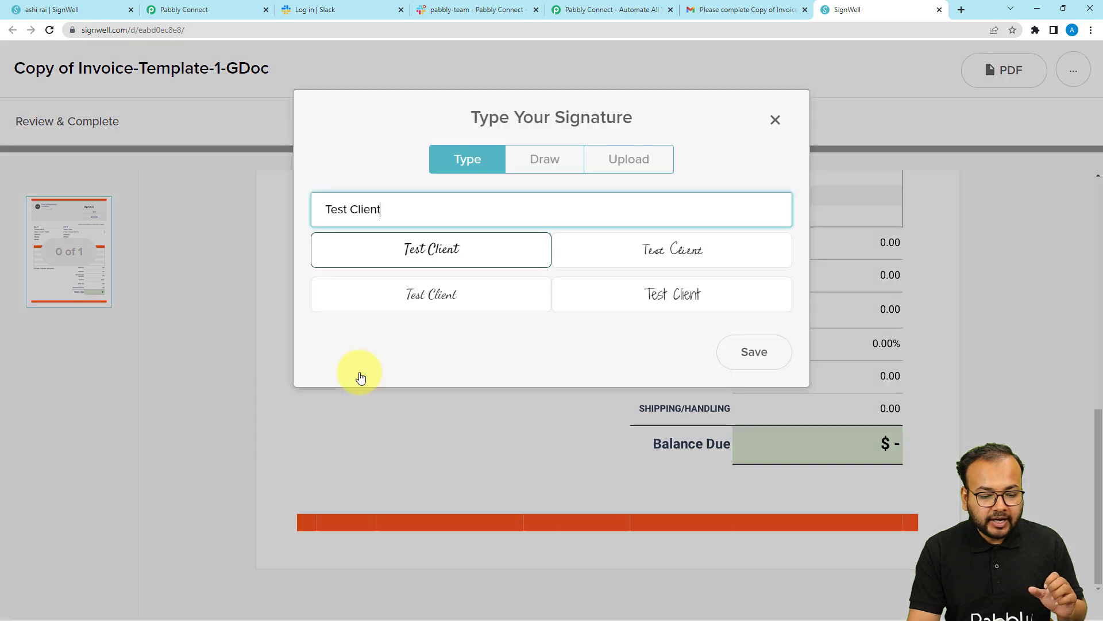
# Step: Sign the invoice with a hand-drawn "Test" signature, save it, then agree to the disclosure and finish the document
pyautogui.click(558, 167)
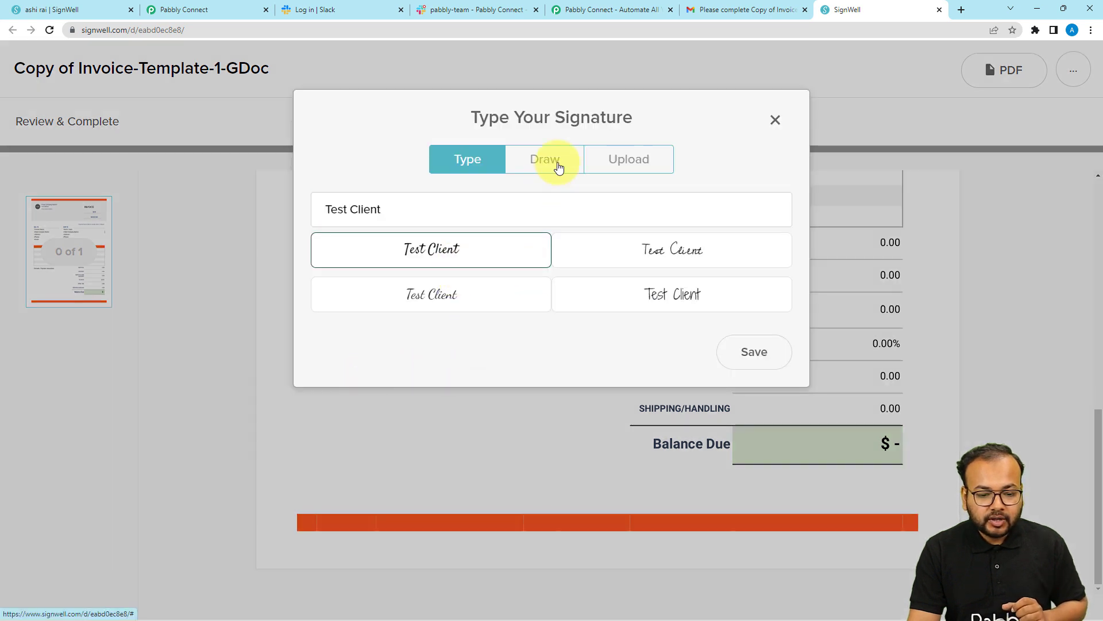
pyautogui.moveTo(383, 220)
pyautogui.mouseDown()
pyautogui.moveTo(409, 218)
pyautogui.moveTo(416, 275)
pyautogui.moveTo(463, 252)
pyautogui.mouseUp()
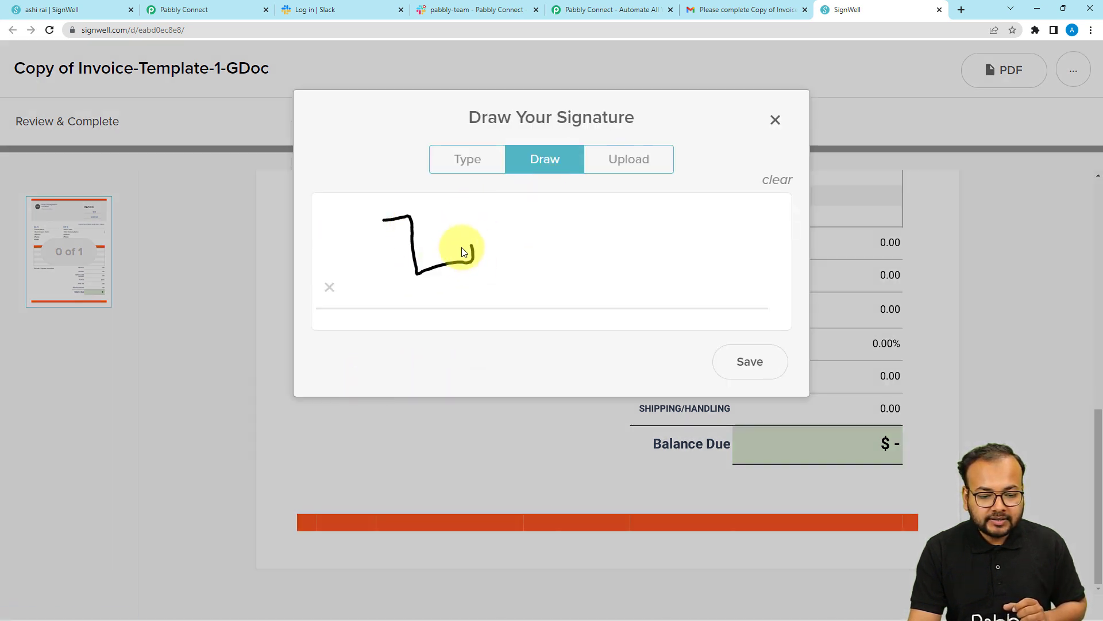
pyautogui.moveTo(525, 267); pyautogui.dragTo(559, 276)
pyautogui.moveTo(551, 221)
pyautogui.mouseDown()
pyautogui.moveTo(557, 270)
pyautogui.moveTo(692, 225)
pyautogui.mouseUp()
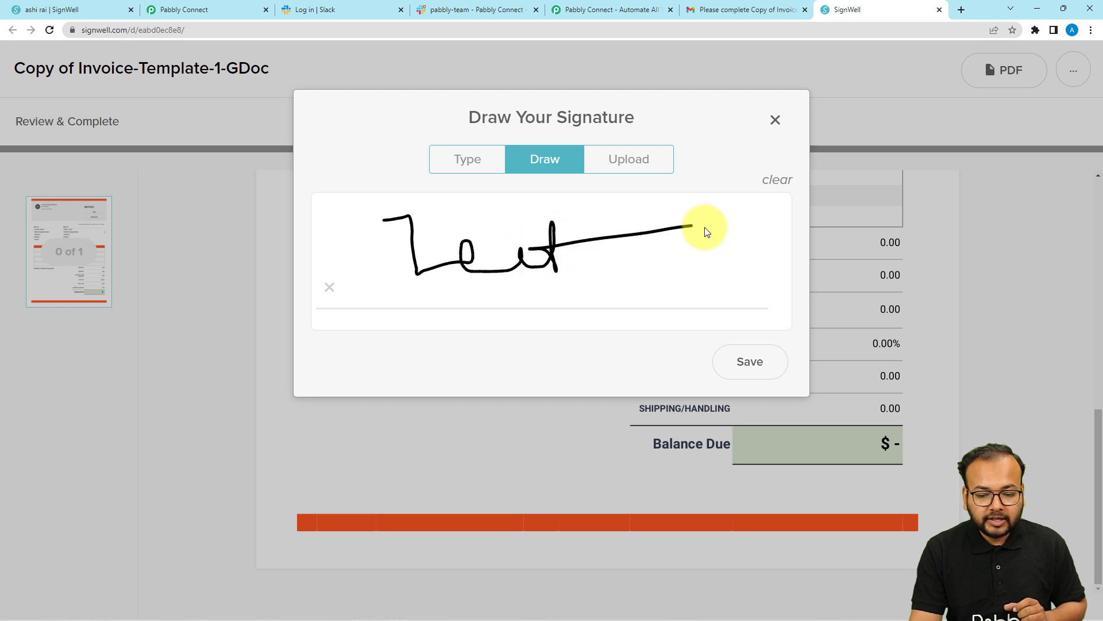
pyautogui.click(750, 361)
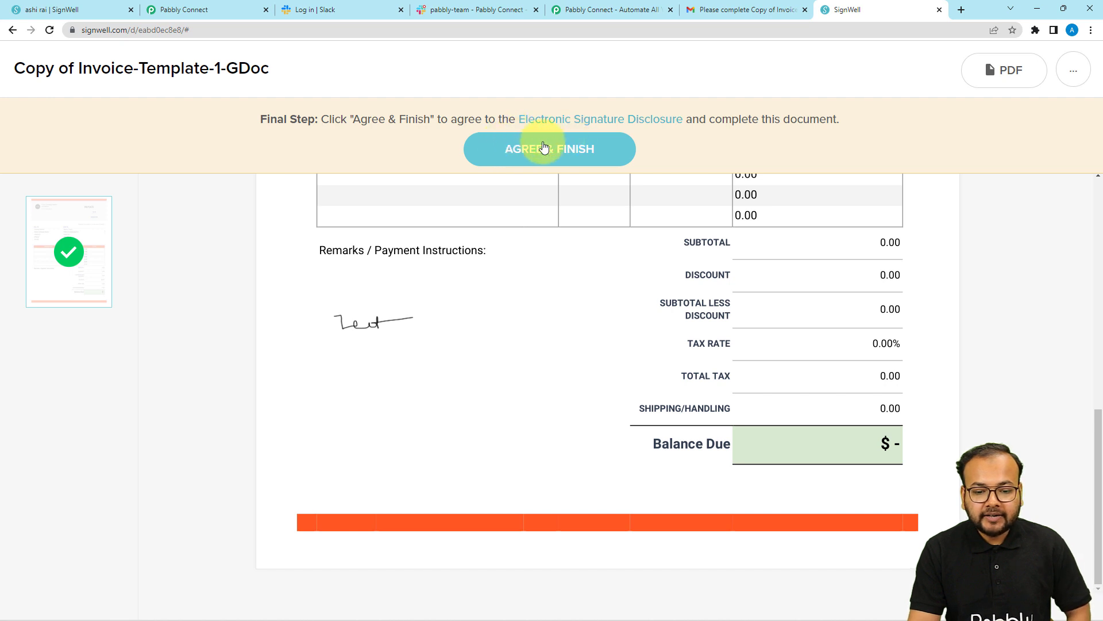
pyautogui.click(564, 145)
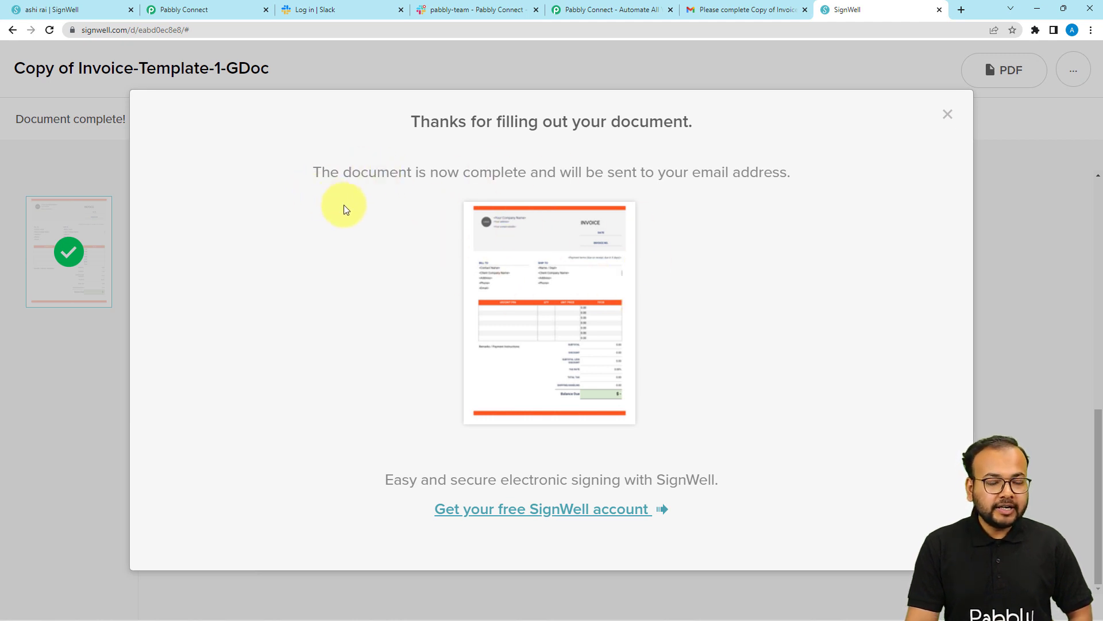
# Step: Switch to Pabbly Connect and examine the event type, signer details and Data Object Status in the captured SignWell response
pyautogui.click(216, 12)
pyautogui.scroll(-1, 187, 264)
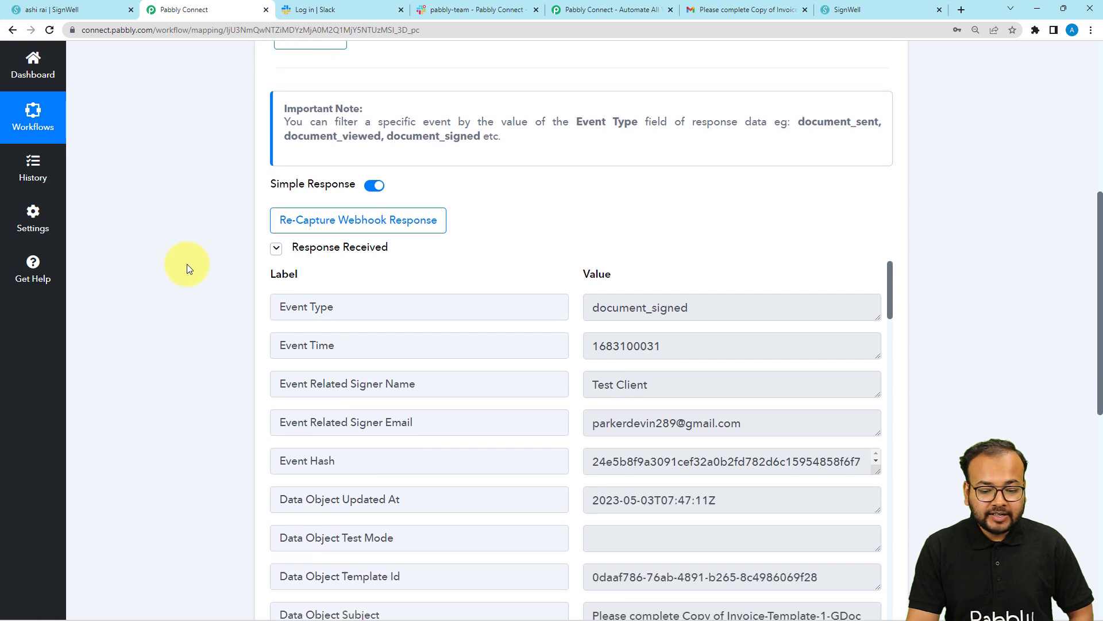
pyautogui.scroll(1, 188, 264)
pyautogui.scroll(-2, 187, 263)
pyautogui.scroll(-1, 188, 264)
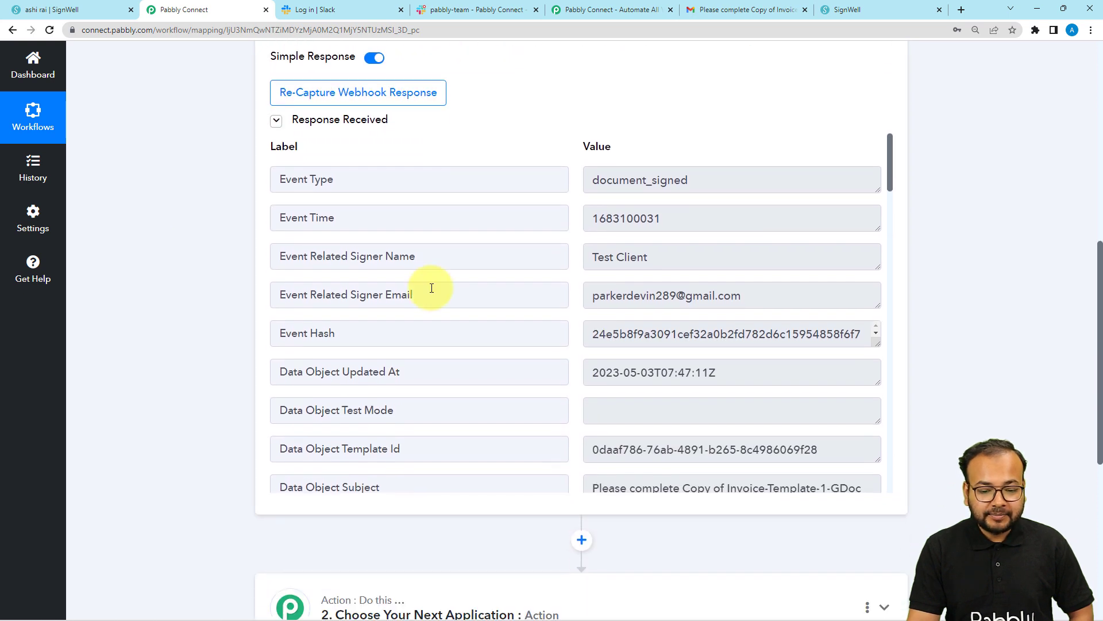
pyautogui.scroll(-1, 449, 281)
pyautogui.scroll(1, 449, 281)
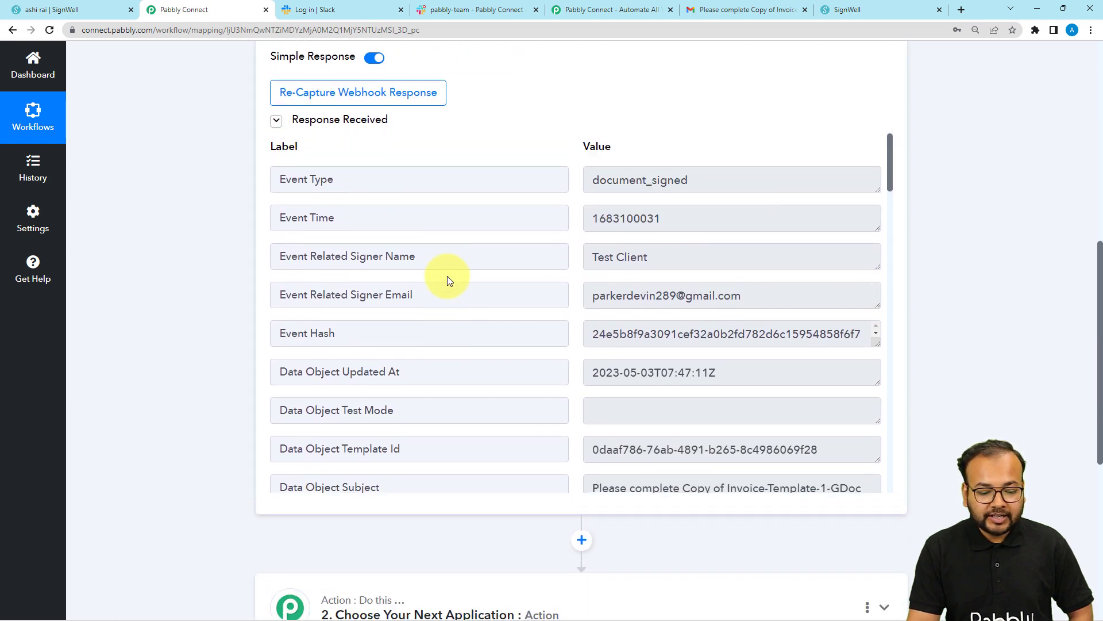
pyautogui.scroll(-3, 447, 284)
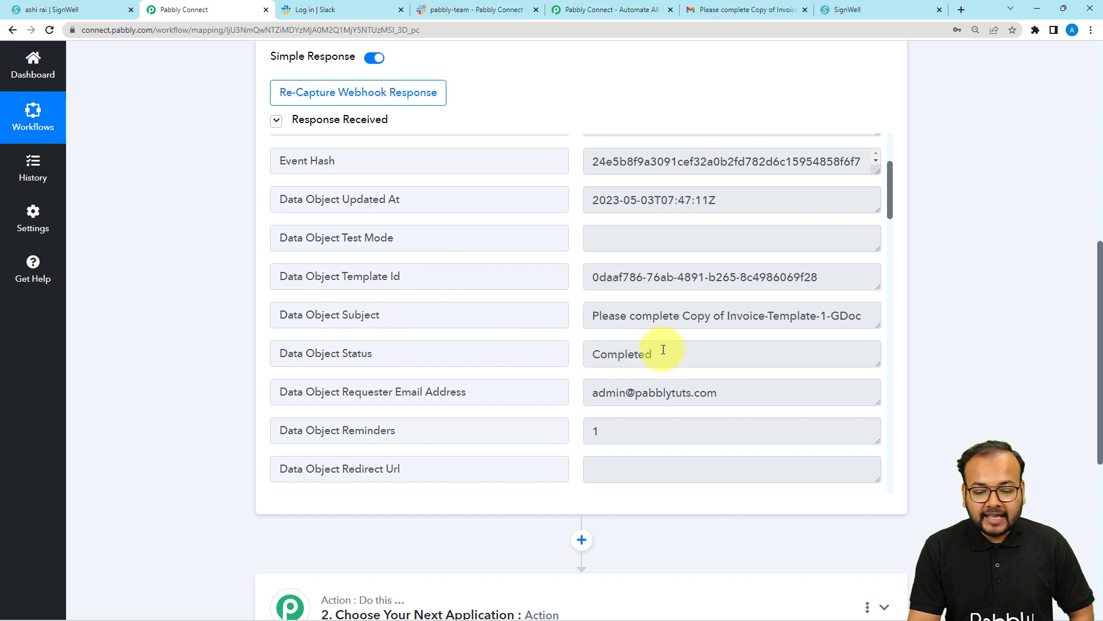
pyautogui.moveTo(656, 354); pyautogui.dragTo(585, 359)
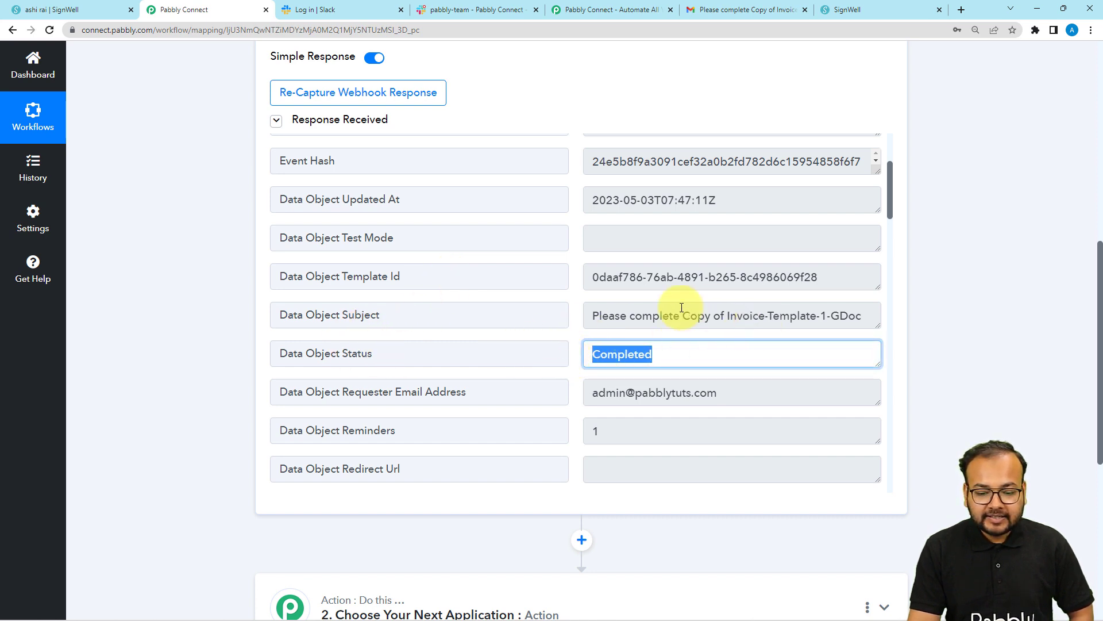
pyautogui.scroll(2, 505, 314)
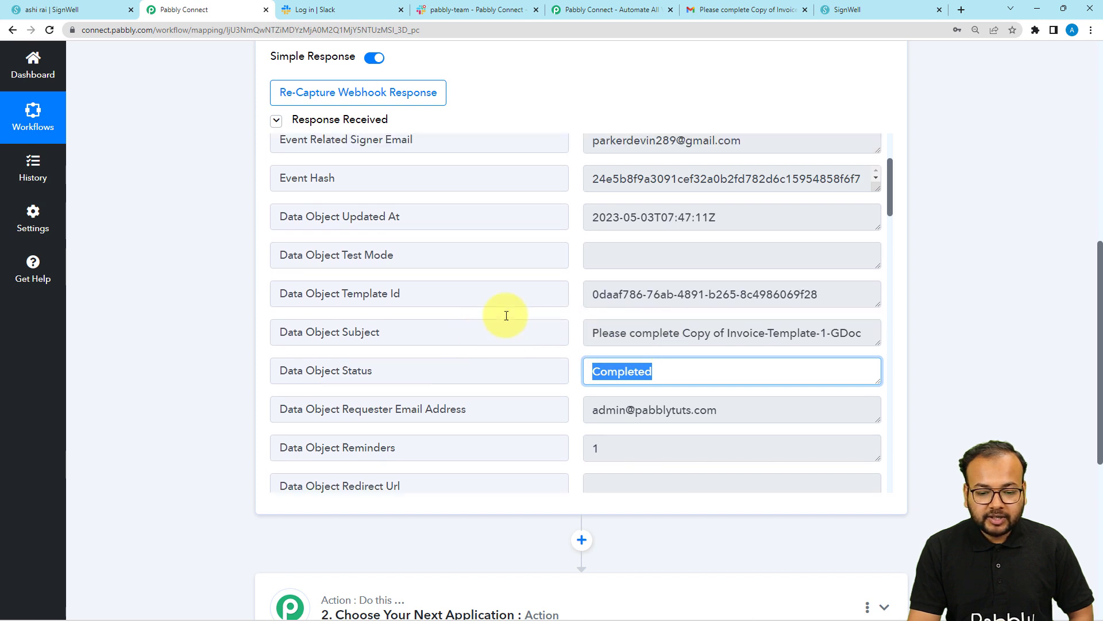
pyautogui.scroll(1, 507, 315)
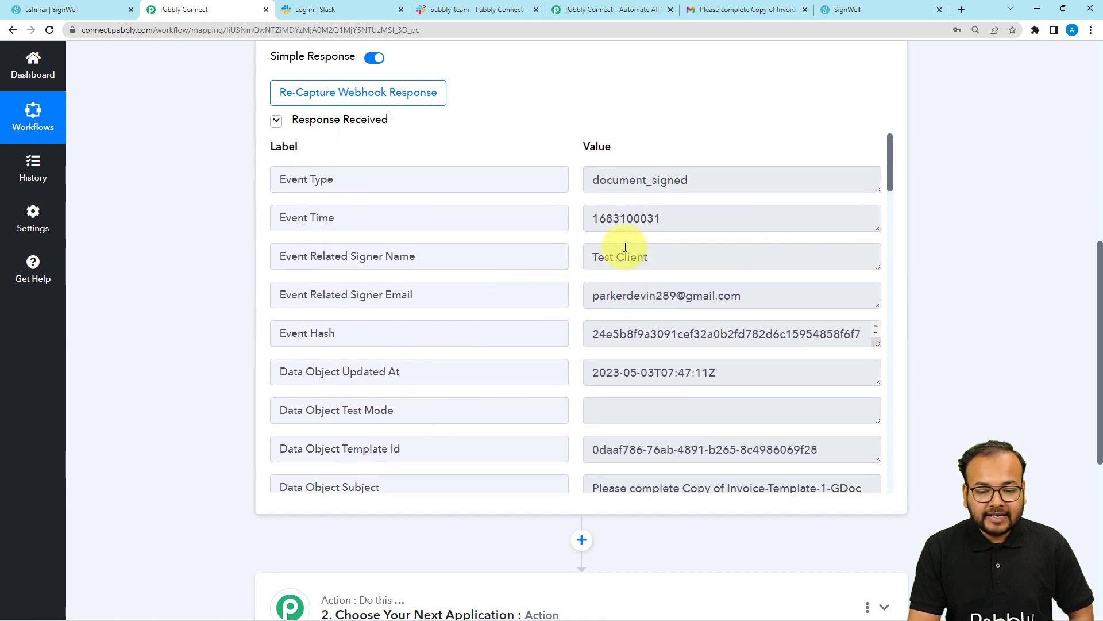
# Step: Look through the remaining recipient, document, file and signature field data in the captured SignWell response
pyautogui.scroll(-5, 471, 296)
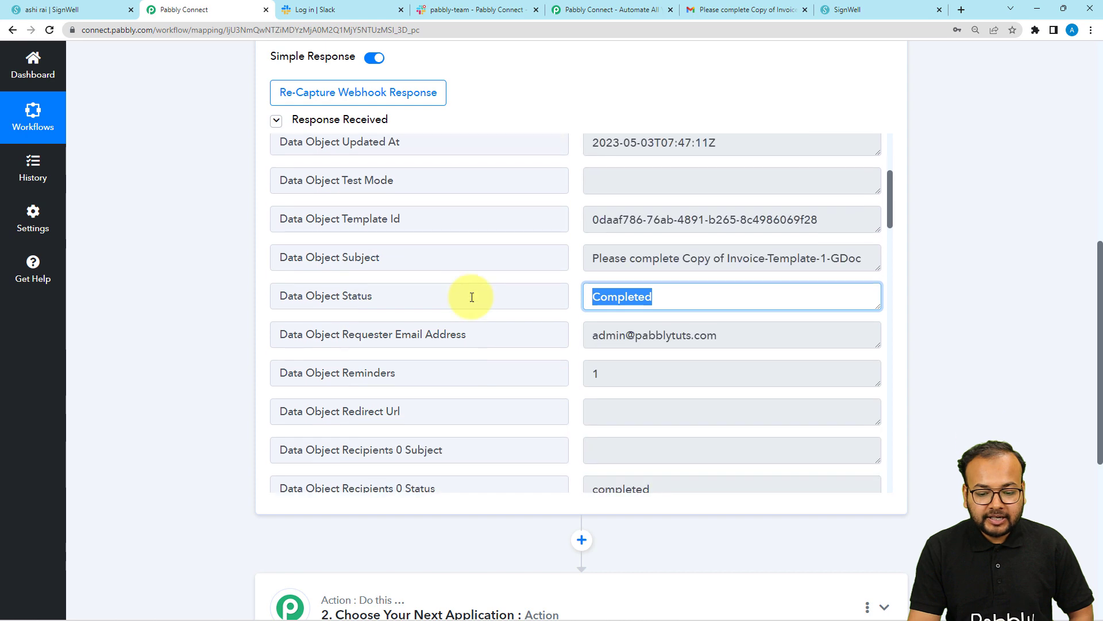
pyautogui.scroll(-5, 472, 297)
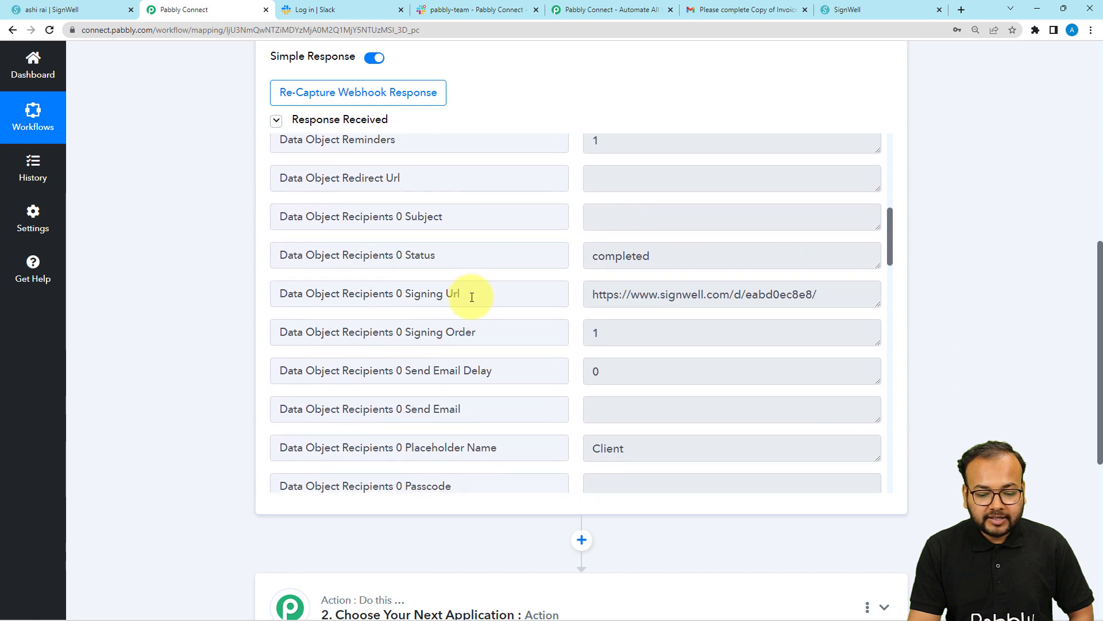
pyautogui.scroll(-8, 472, 297)
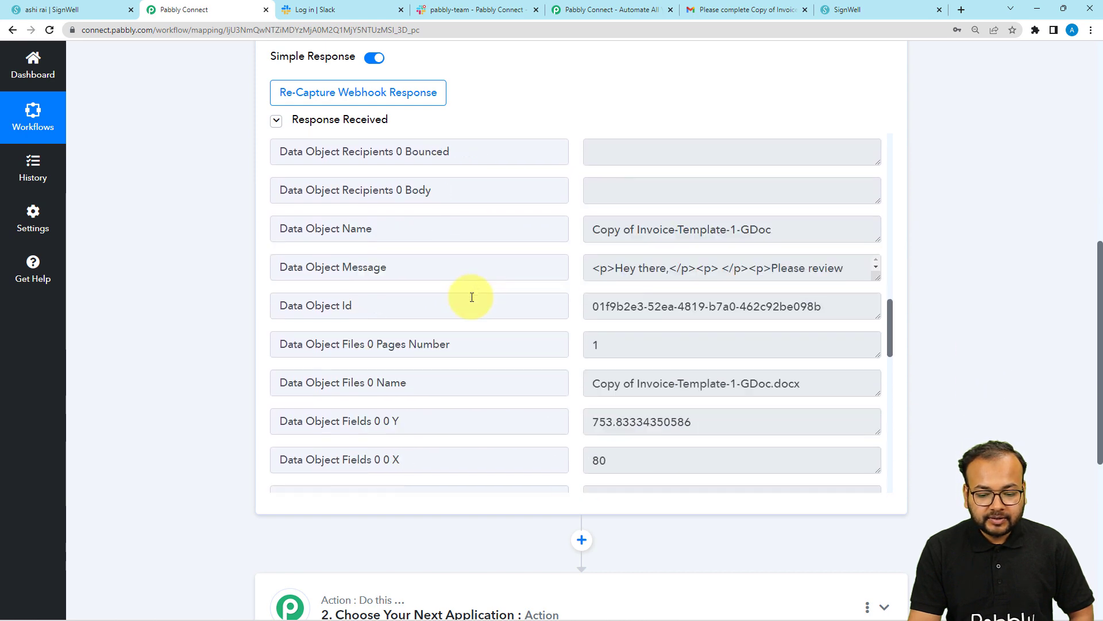
pyautogui.scroll(-4, 472, 296)
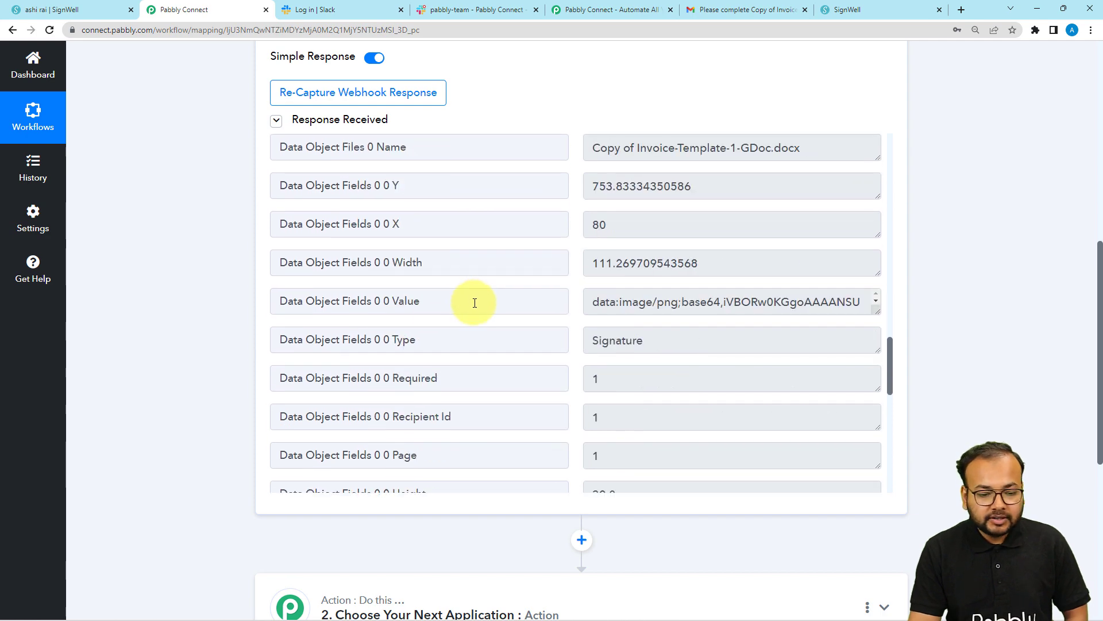
pyautogui.scroll(5, 163, 299)
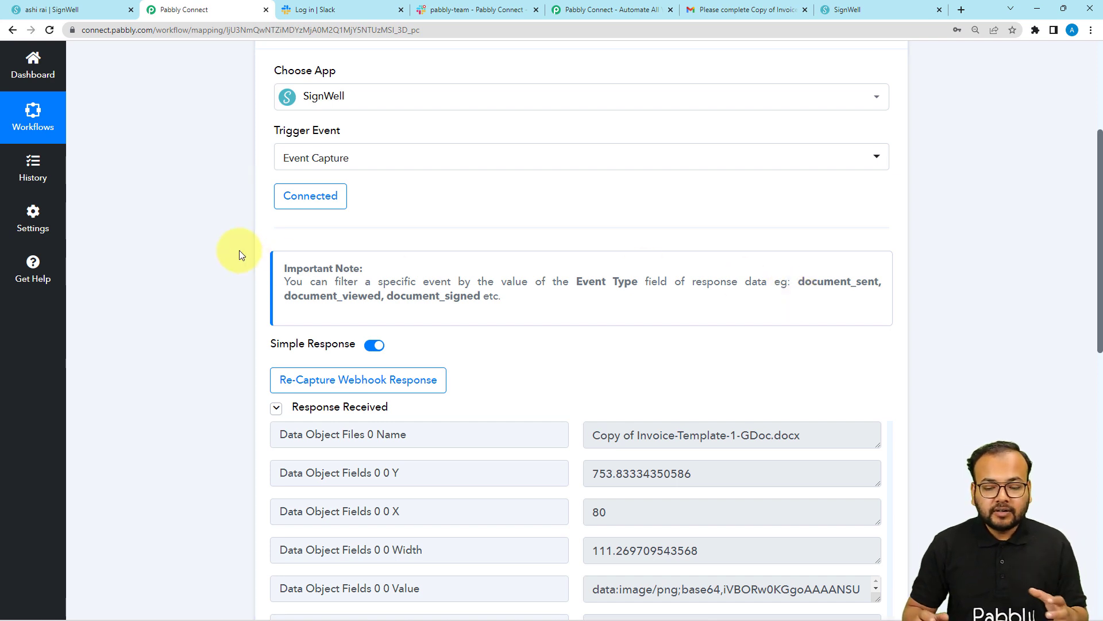
pyautogui.scroll(5, 503, 462)
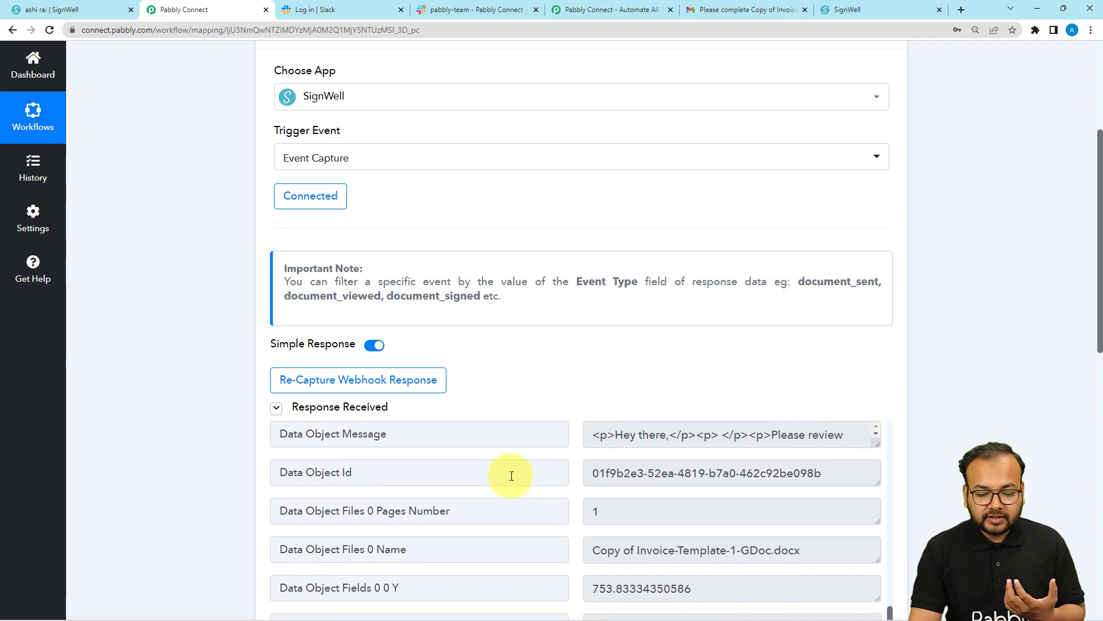
pyautogui.scroll(8, 512, 478)
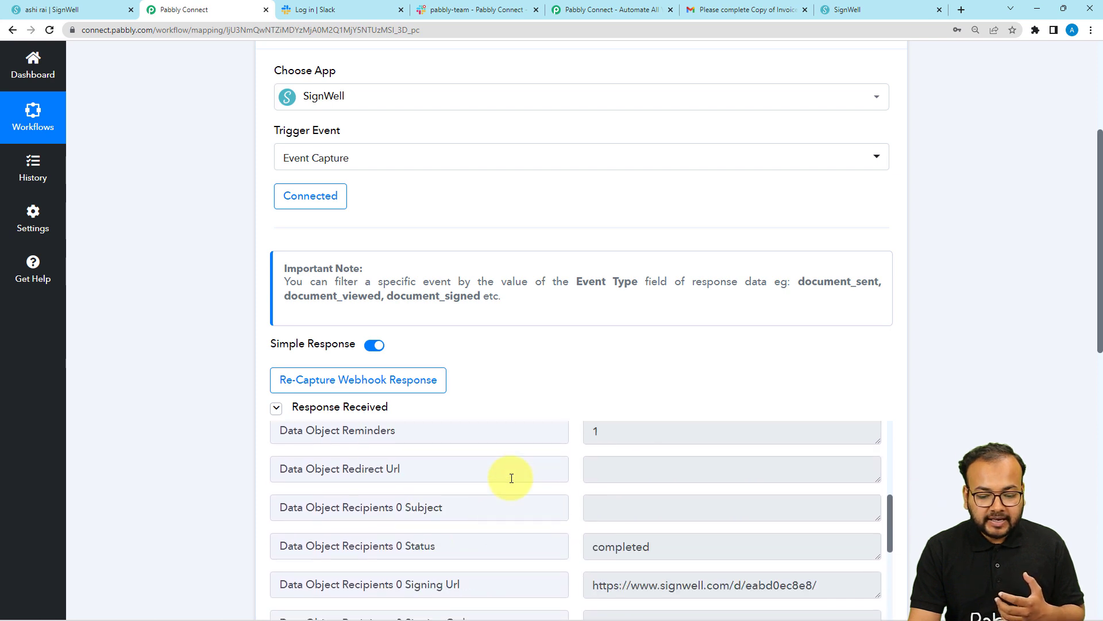
pyautogui.scroll(-1, 598, 557)
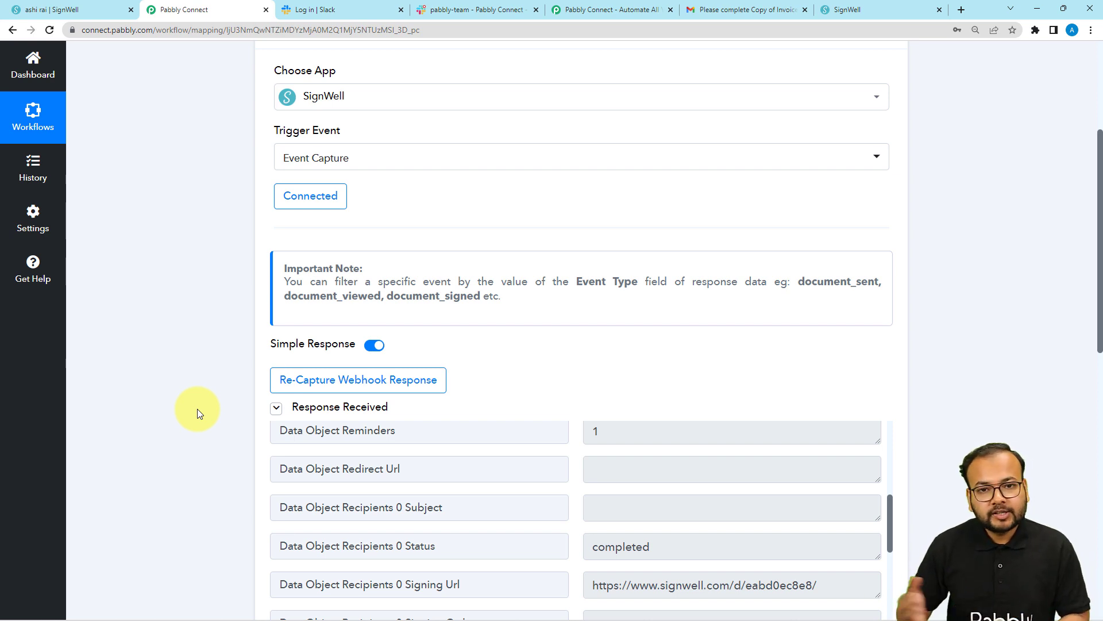
# Step: Expand the workflow's second step and choose Filter by Pabbly as its action app
pyautogui.scroll(-5, 198, 395)
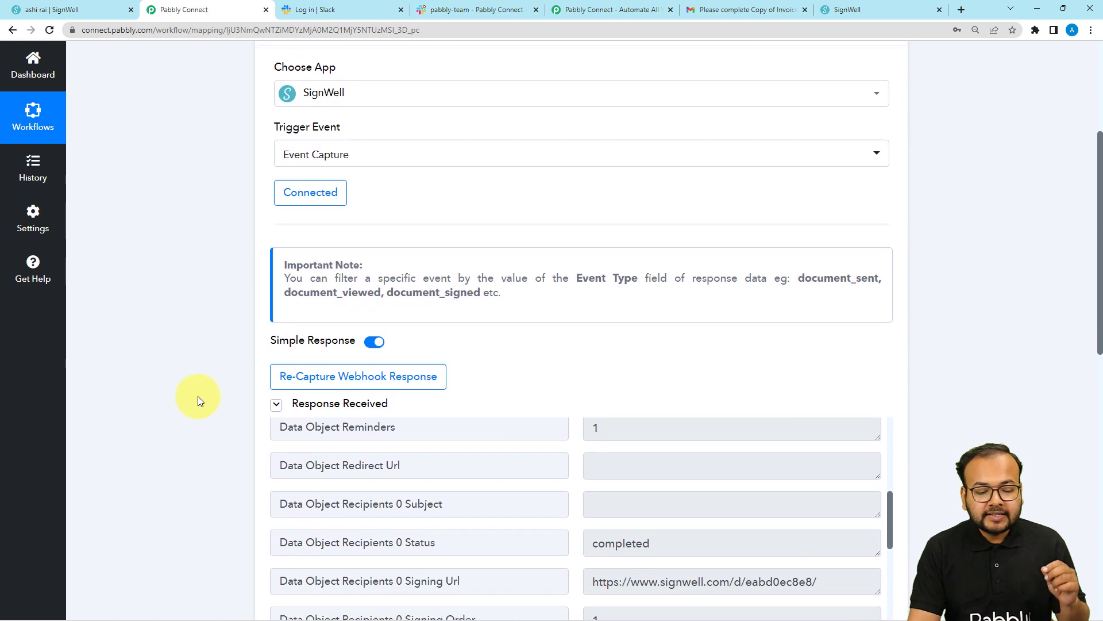
pyautogui.scroll(-6, 199, 396)
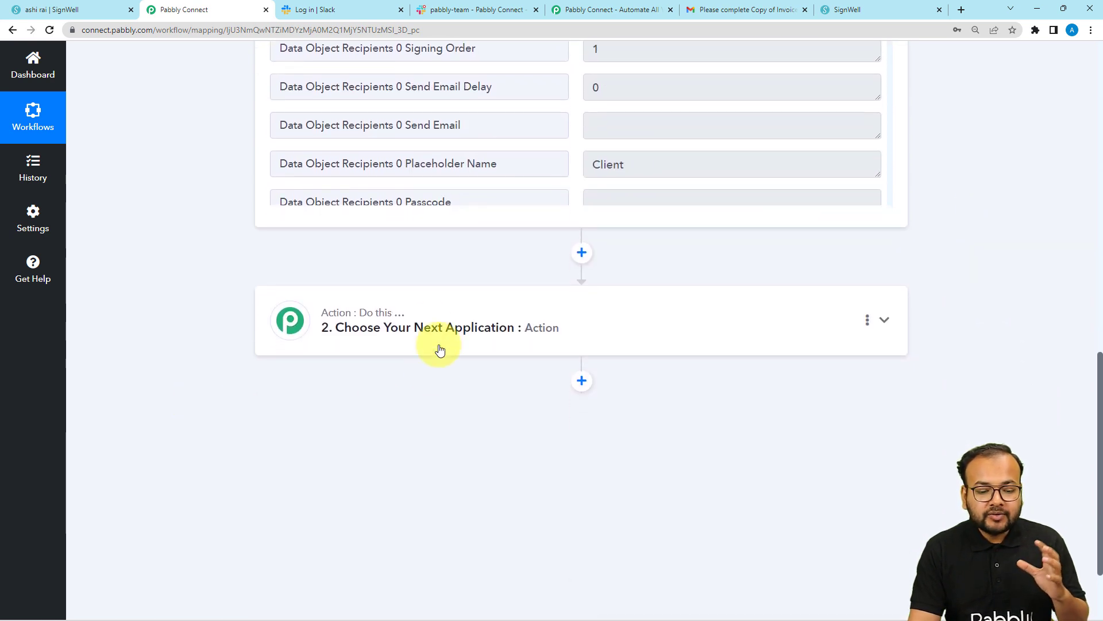
pyautogui.click(428, 325)
pyautogui.scroll(-1, 230, 344)
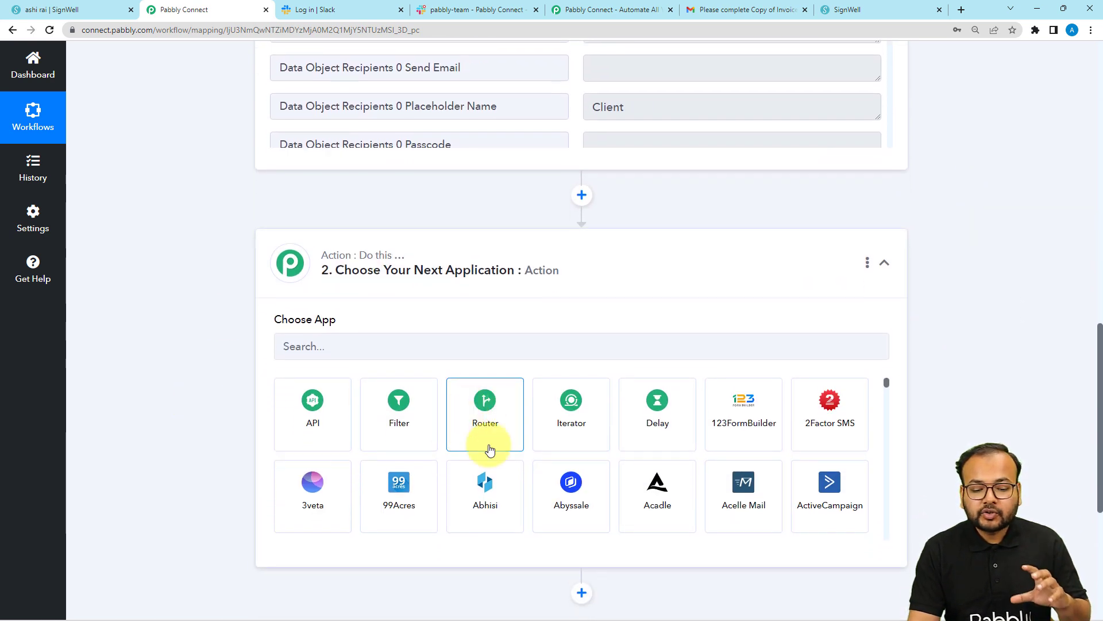
pyautogui.click(396, 428)
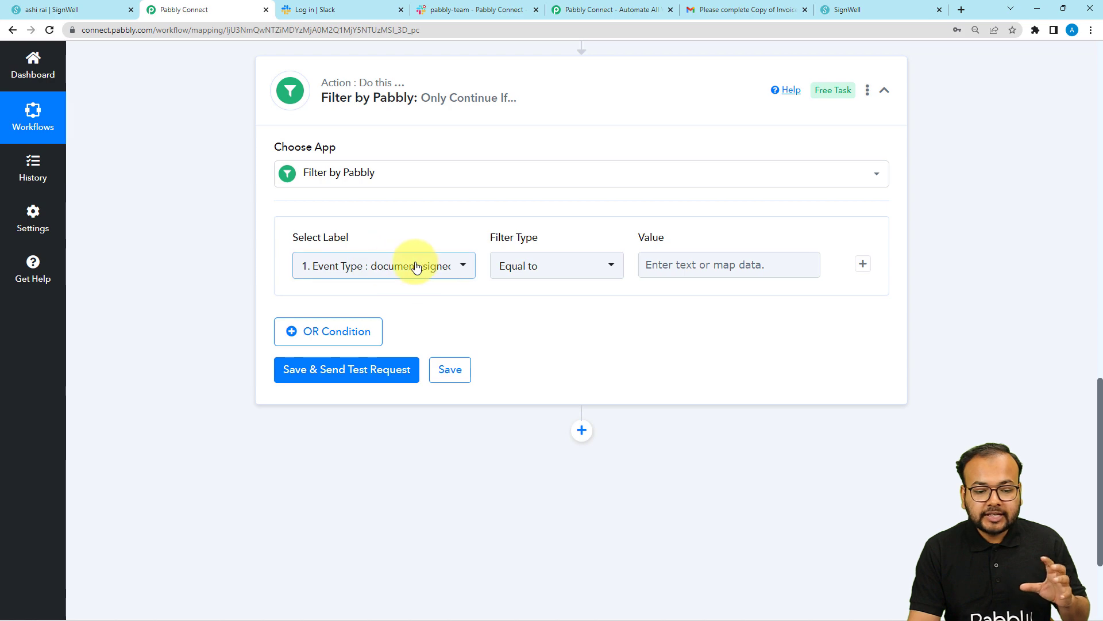
# Step: Set the filter condition's label to the SignWell Event Type and its filter type to Equal to
pyautogui.scroll(10, 495, 351)
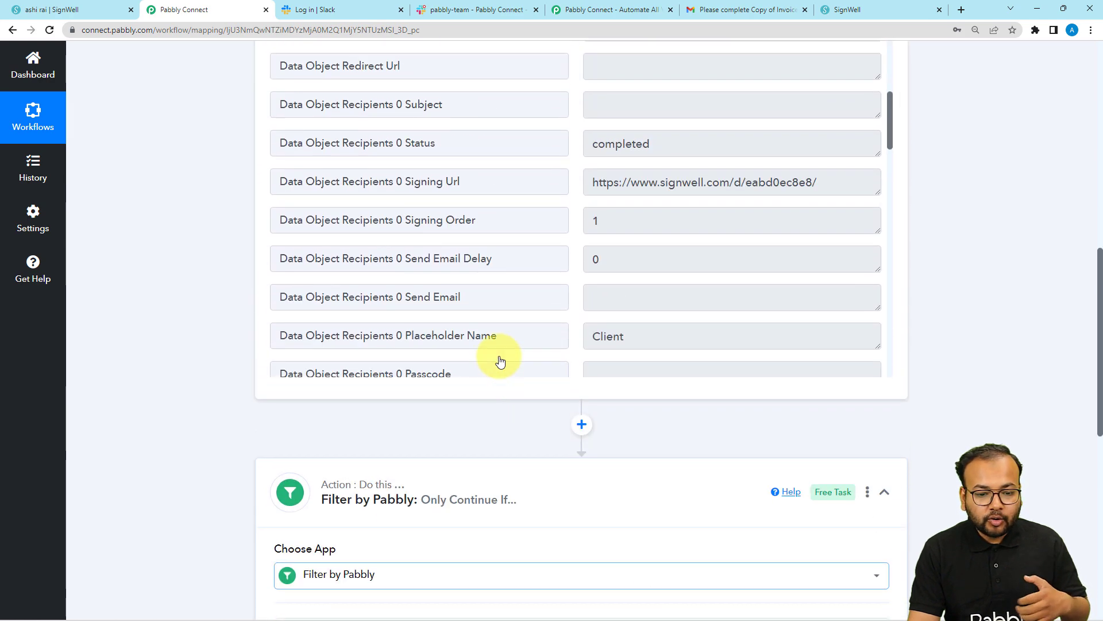
pyautogui.scroll(2, 499, 357)
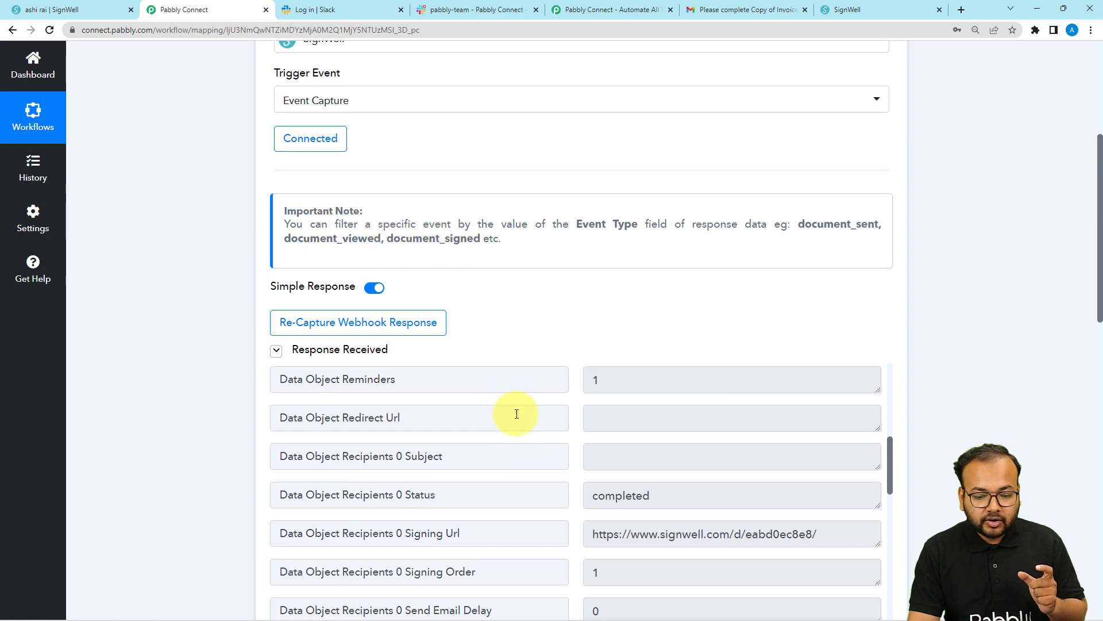
pyautogui.scroll(10, 552, 446)
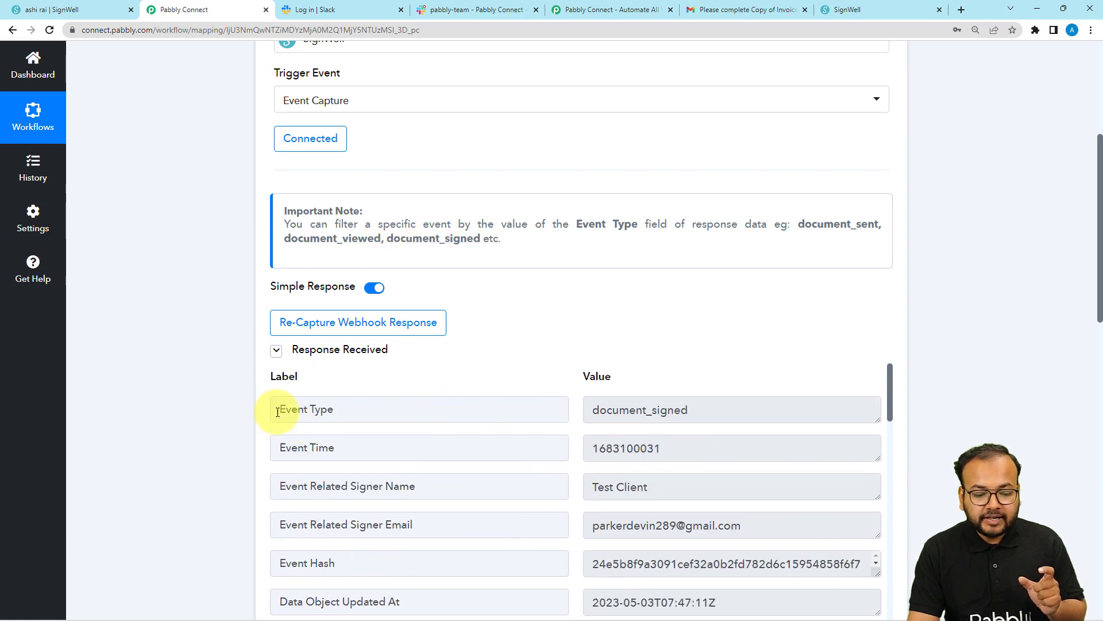
pyautogui.scroll(-5, 218, 409)
pyautogui.scroll(-9, 213, 406)
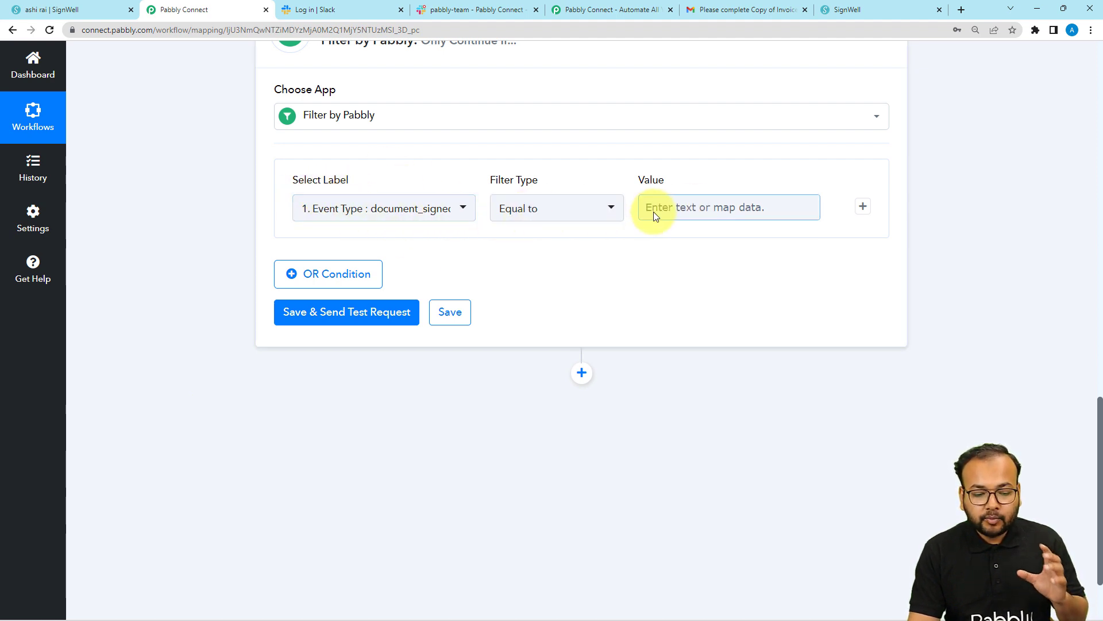
pyautogui.click(423, 220)
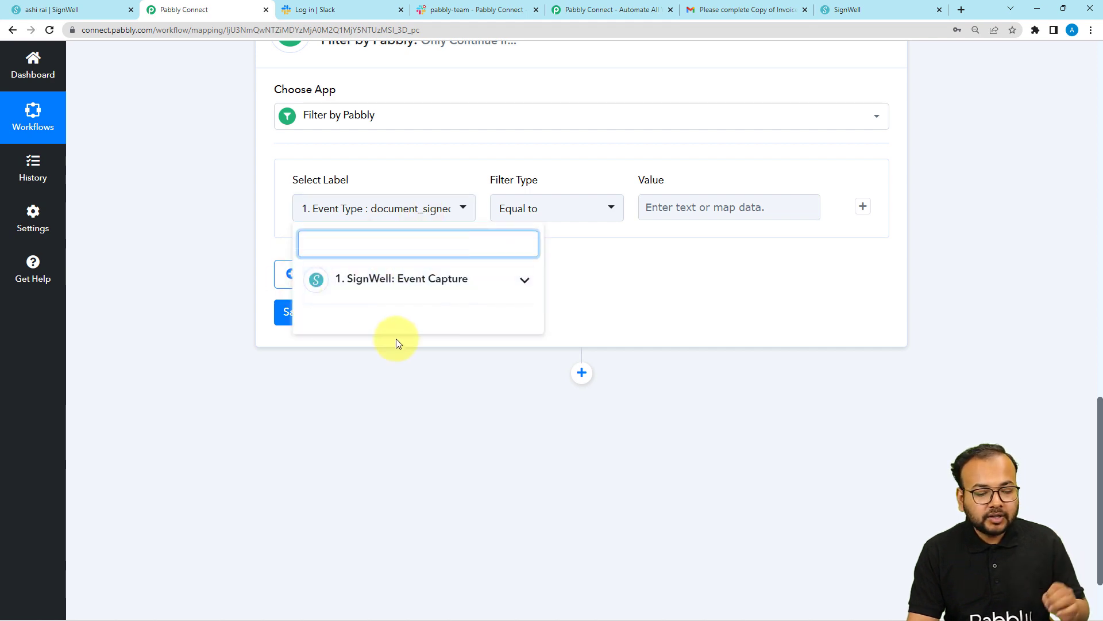
pyautogui.click(415, 301)
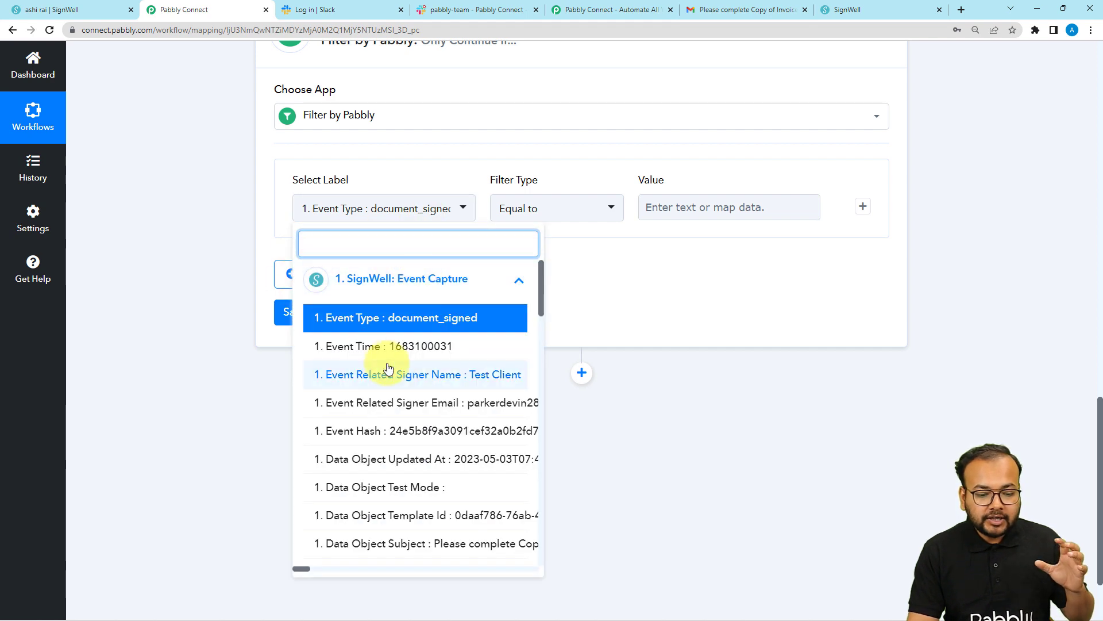
pyautogui.click(369, 322)
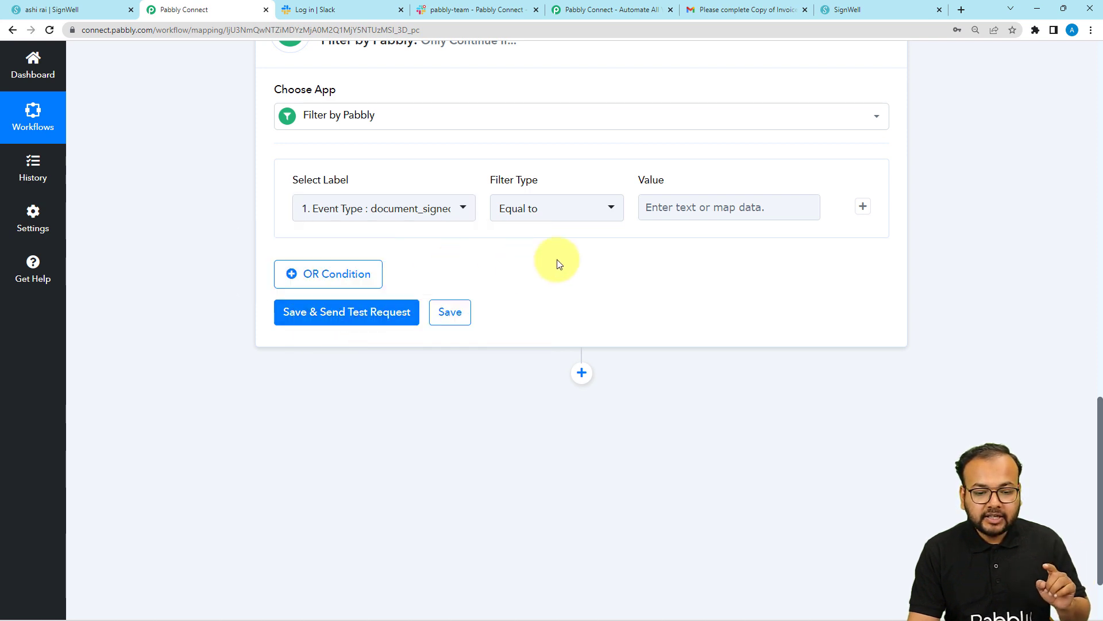
pyautogui.click(552, 219)
pyautogui.click(525, 267)
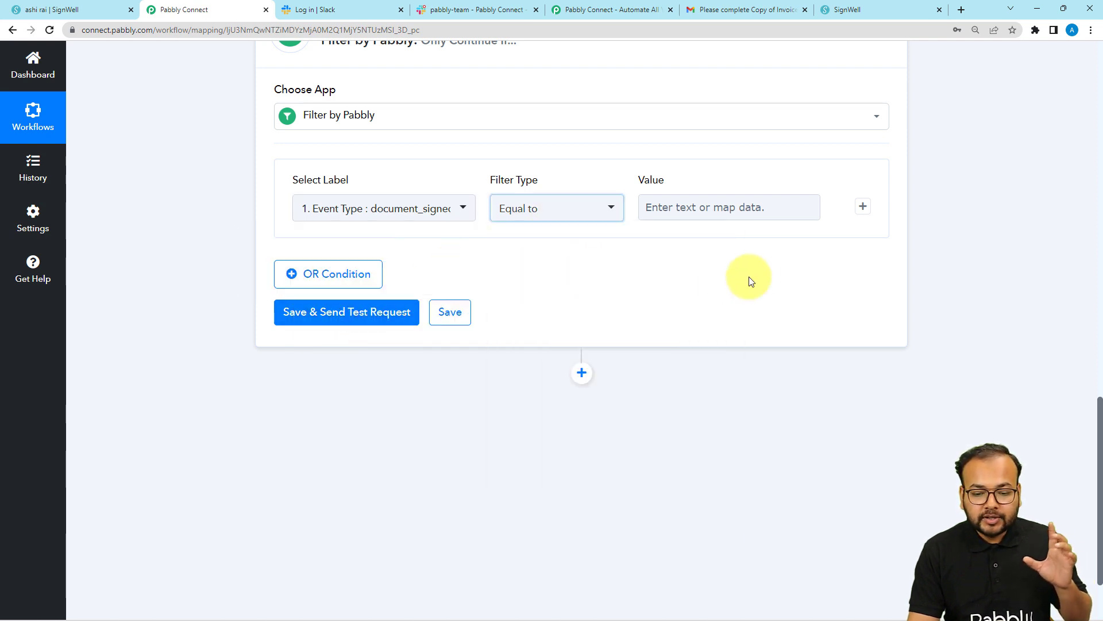
# Step: Copy the Event Type value document_signed from the captured SignWell response into the filter condition's Value
pyautogui.scroll(1, 750, 274)
pyautogui.scroll(10, 683, 305)
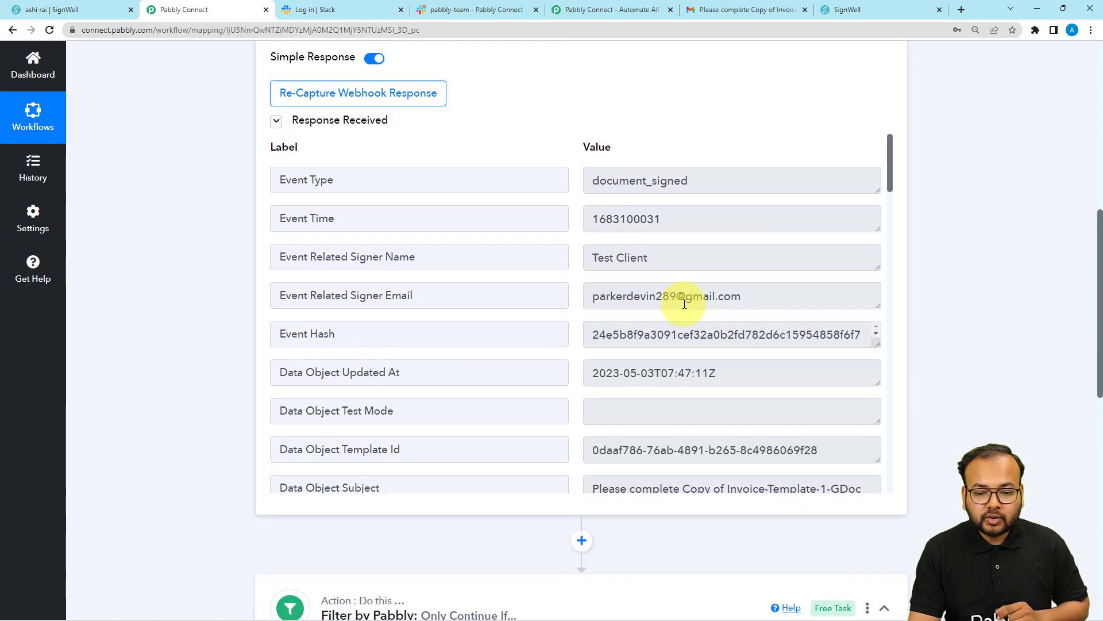
pyautogui.moveTo(687, 296); pyautogui.dragTo(587, 308)
pyautogui.hotkey('ctrl', 'c')
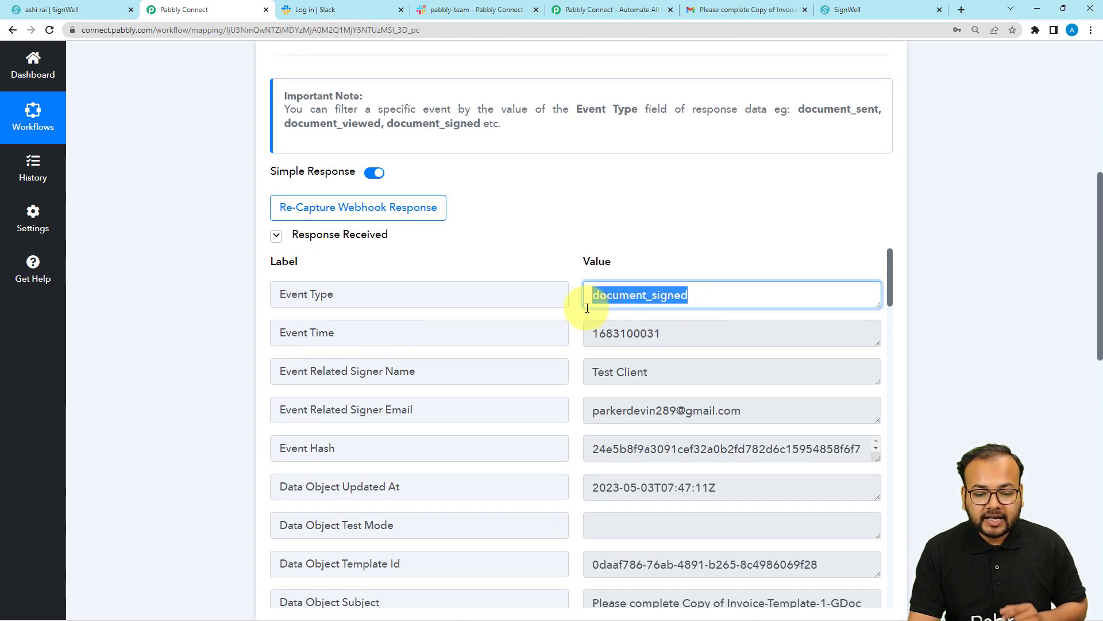
pyautogui.scroll(-10, 910, 353)
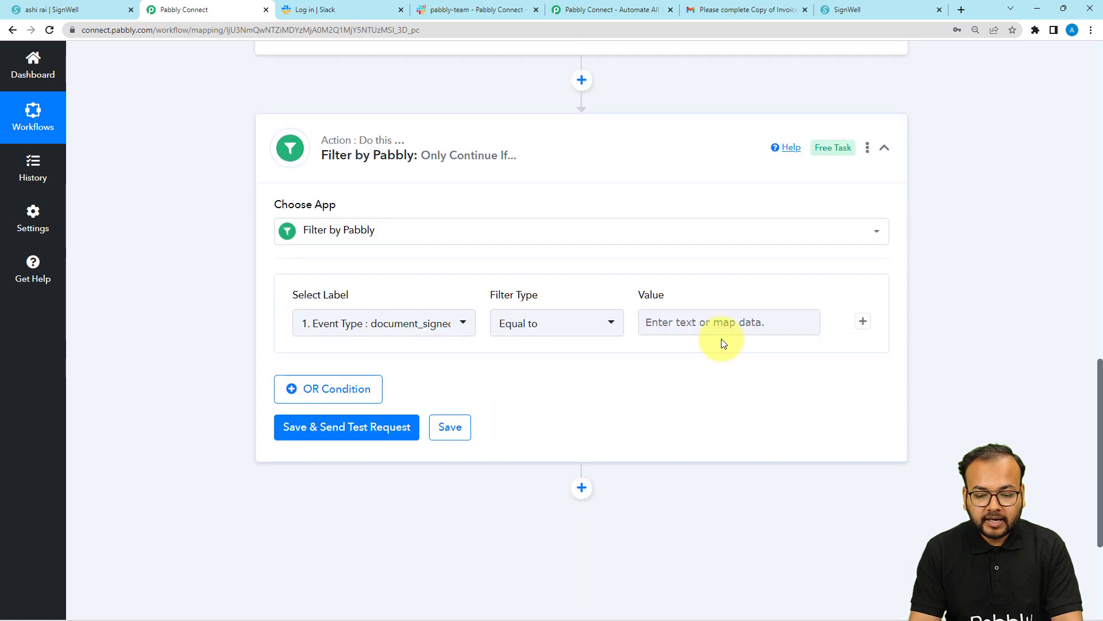
pyautogui.click(705, 322)
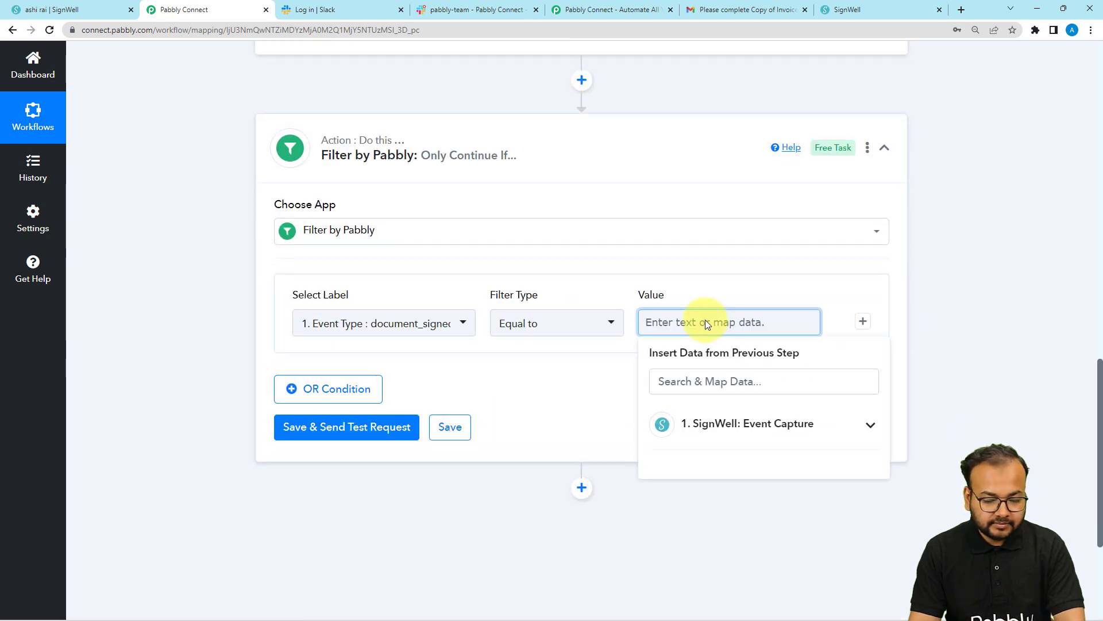
pyautogui.hotkey('ctrl', 'v')
pyautogui.click(609, 370)
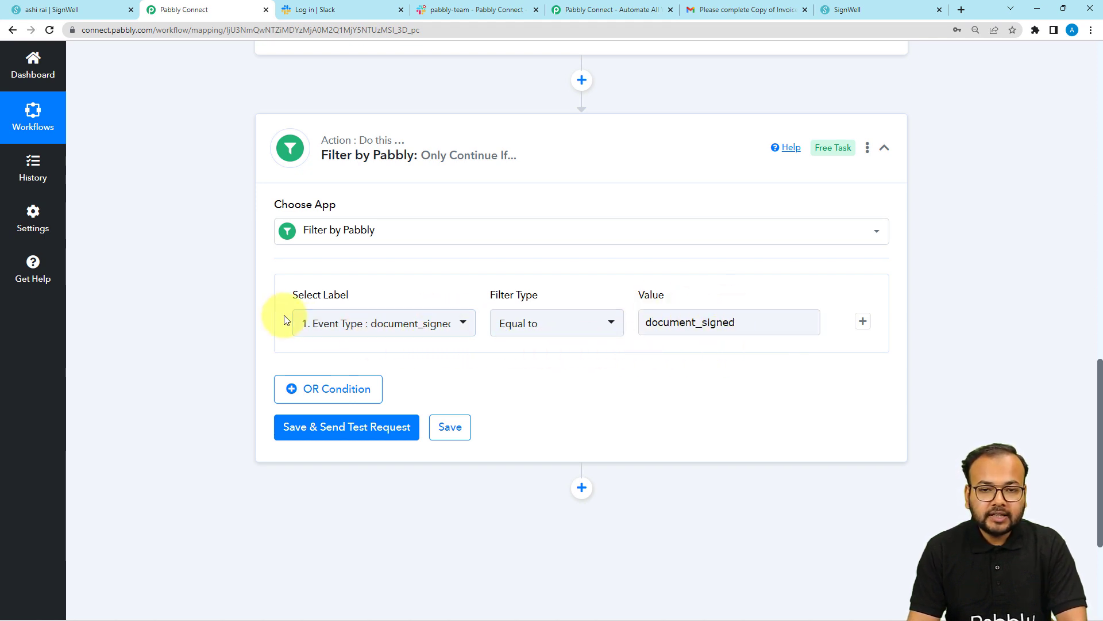
# Step: Save the filter step with a test request and check the status and message it returns
pyautogui.scroll(-1, 284, 319)
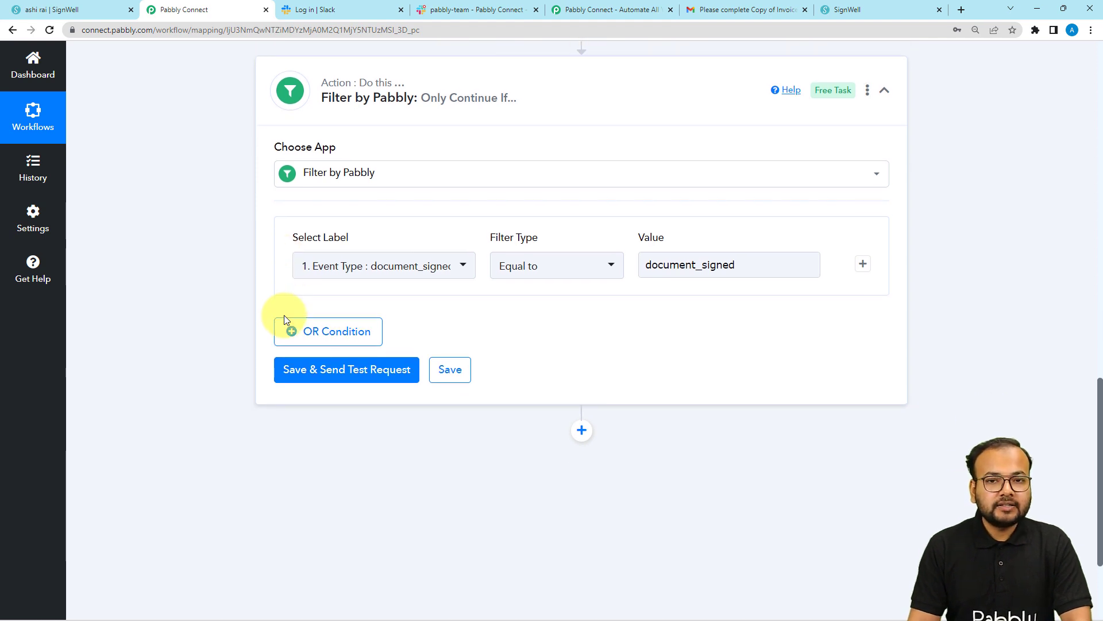
pyautogui.click(315, 382)
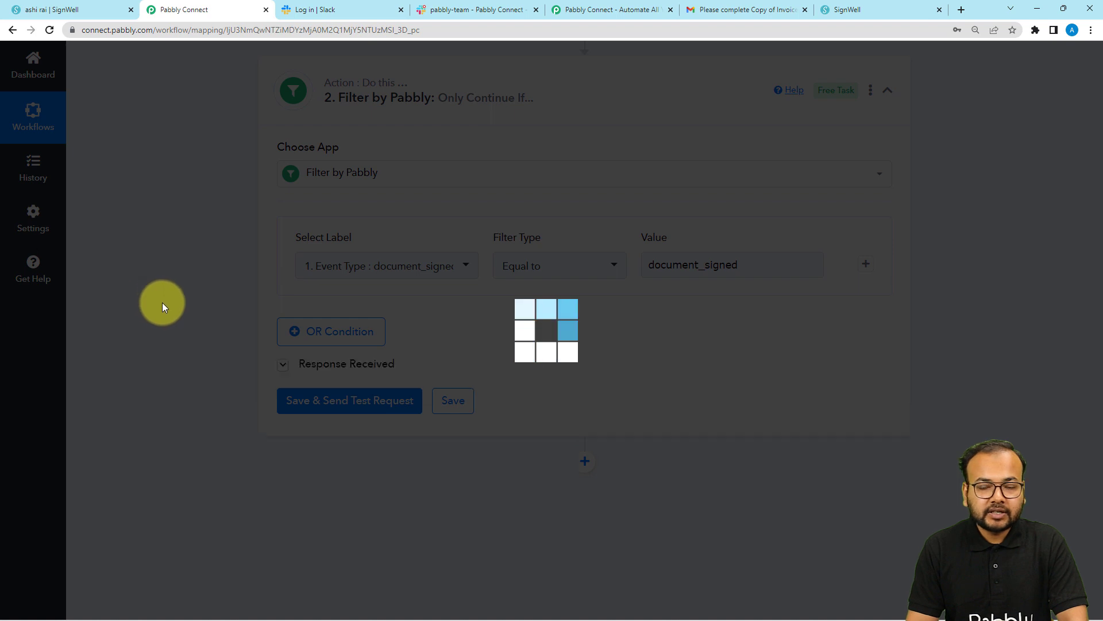
pyautogui.scroll(-4, 163, 302)
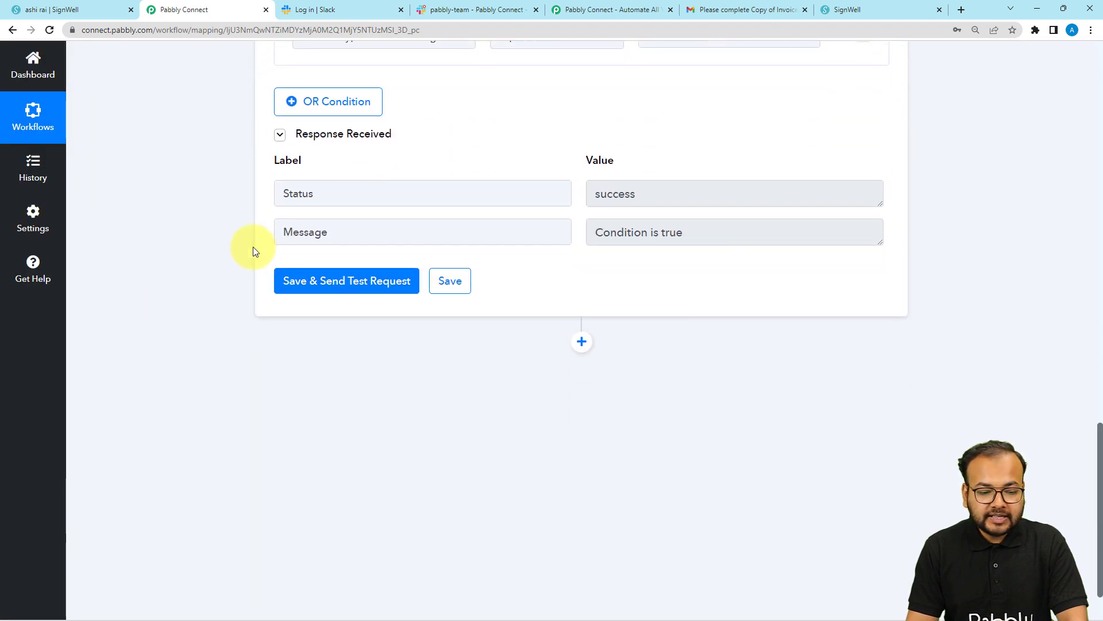
pyautogui.moveTo(729, 236); pyautogui.dragTo(581, 232)
pyautogui.moveTo(356, 232); pyautogui.dragTo(185, 243)
pyautogui.click(185, 240)
pyautogui.scroll(-2, 185, 239)
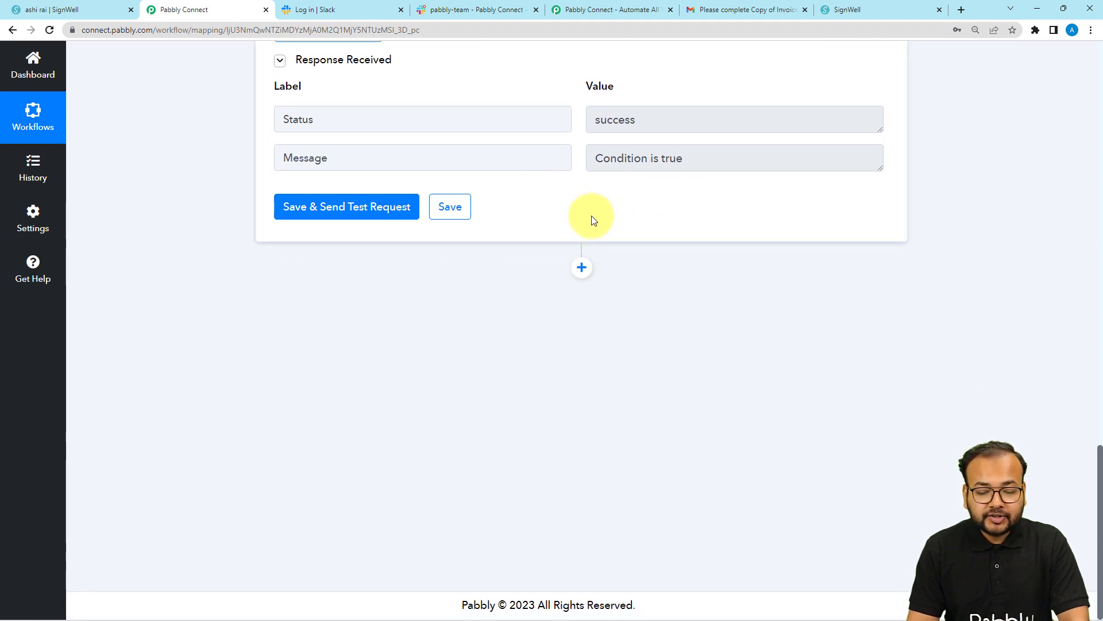
# Step: Add another action step after the filter and choose Slack as its app
pyautogui.click(581, 270)
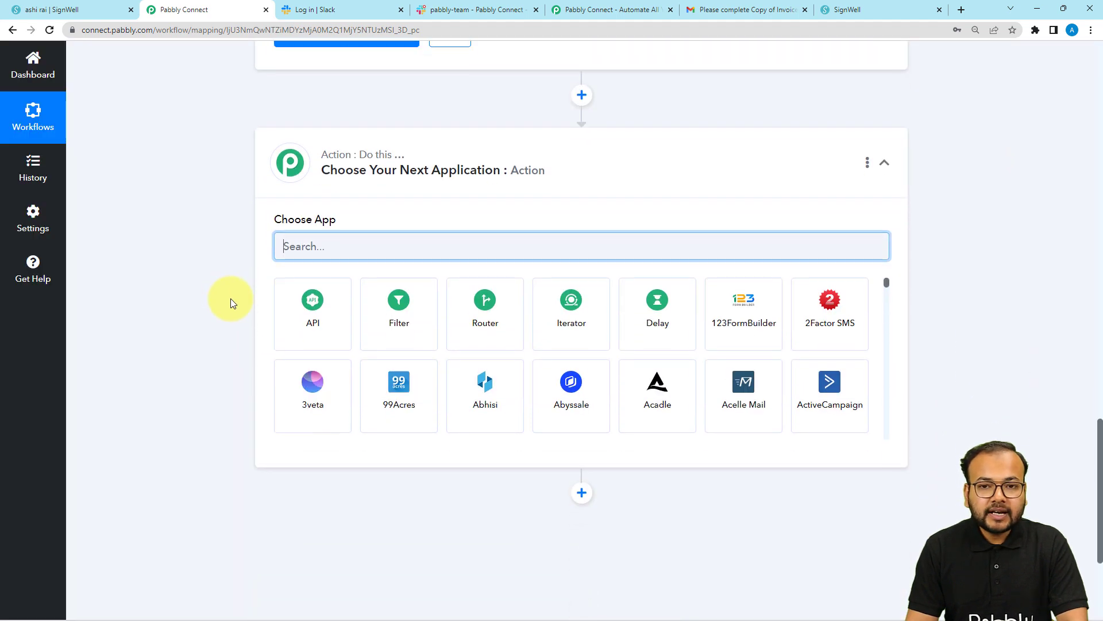
pyautogui.write('sla')
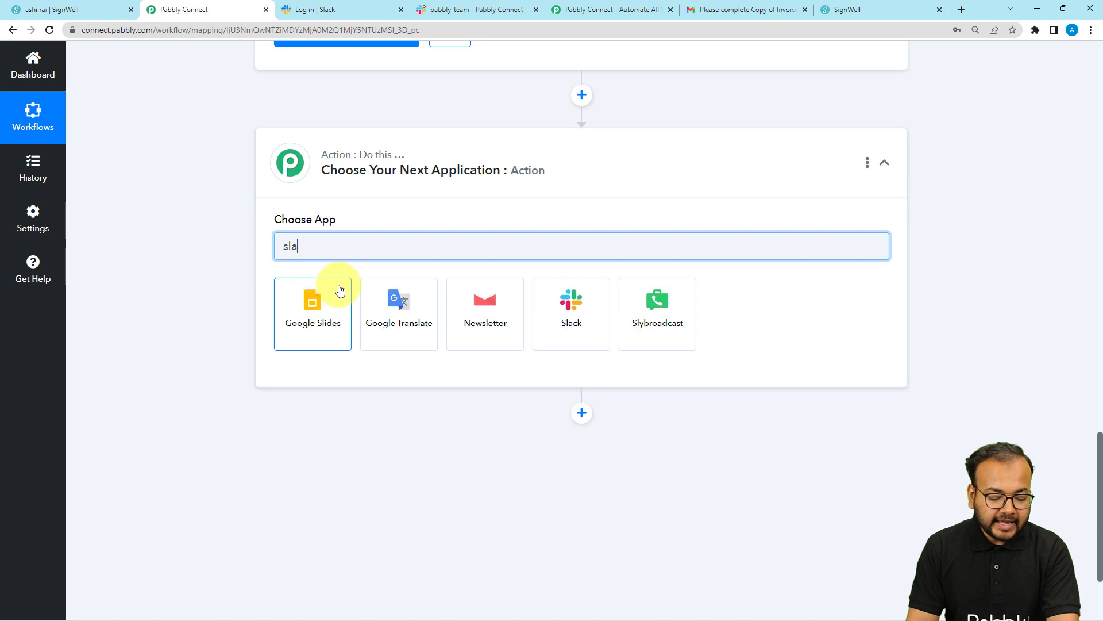
pyautogui.write('ck')
pyautogui.click(331, 292)
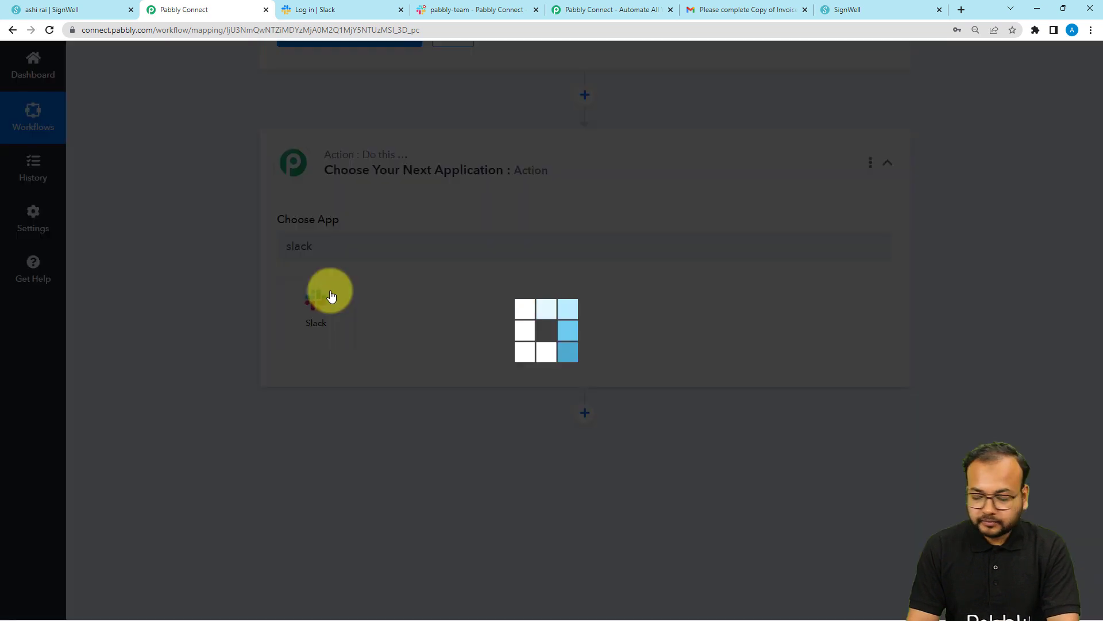
pyautogui.scroll(-3, 267, 256)
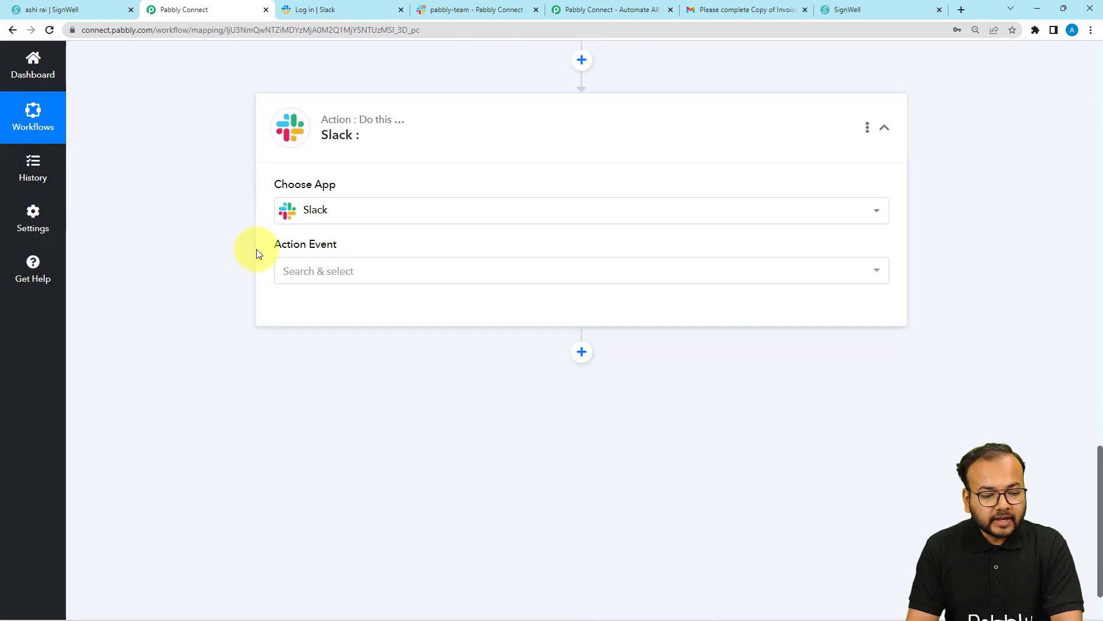
# Step: Set the Slack action event to Send Channel Message and start connecting a new Slack account
pyautogui.click(318, 195)
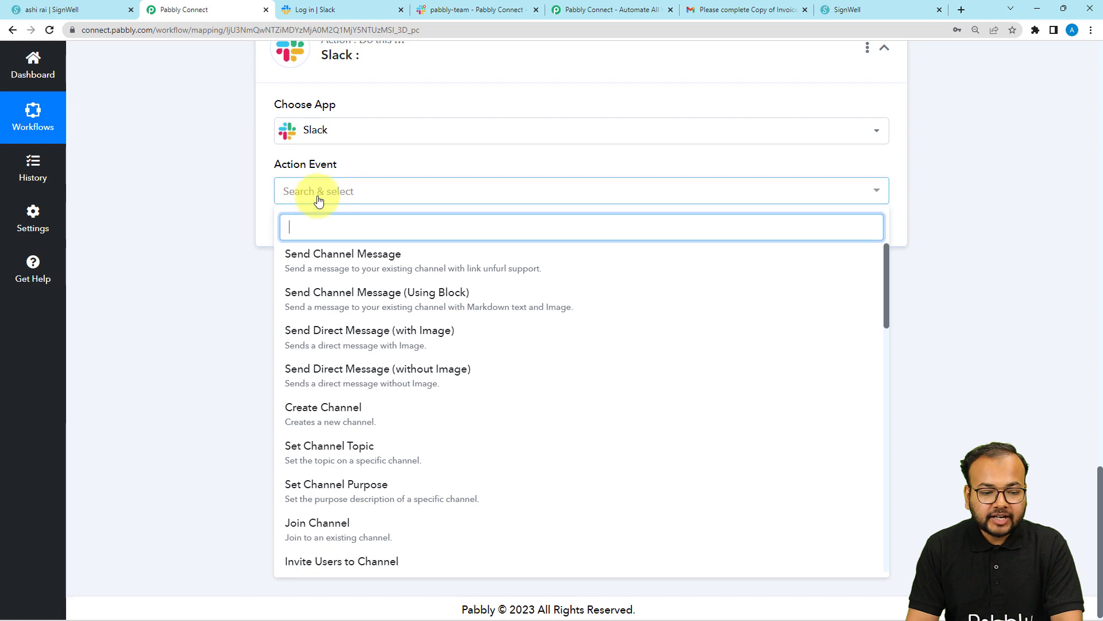
pyautogui.click(304, 263)
pyautogui.click(304, 234)
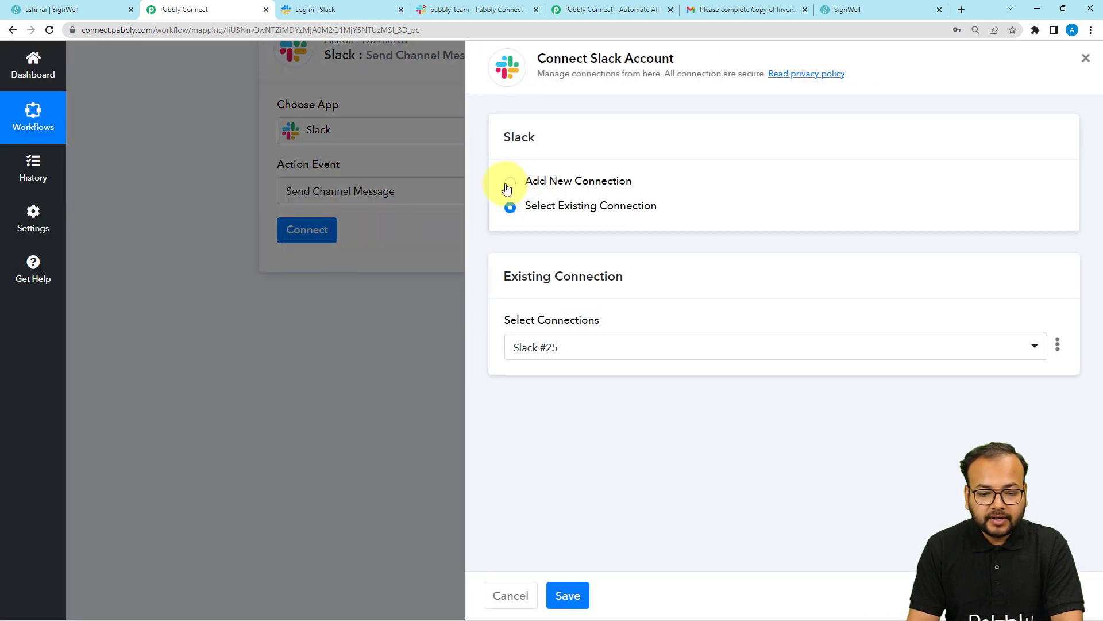
pyautogui.click(508, 186)
pyautogui.click(542, 336)
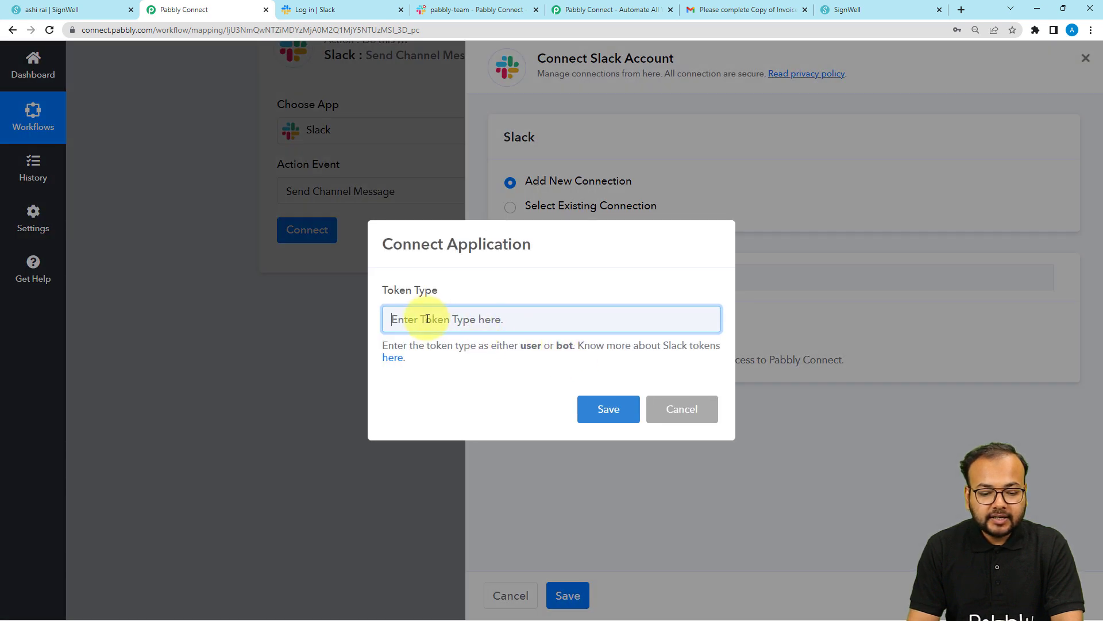
# Step: Open the help article on Slack token types and examine the permissions of the user and bot tokens
pyautogui.doubleClick(526, 346)
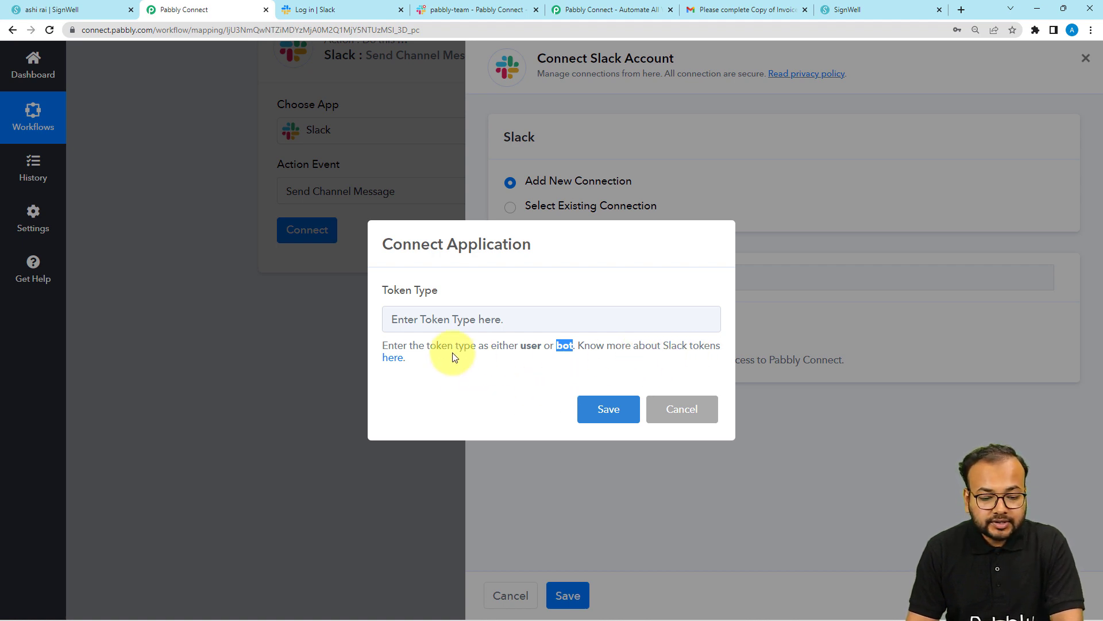
pyautogui.click(396, 361)
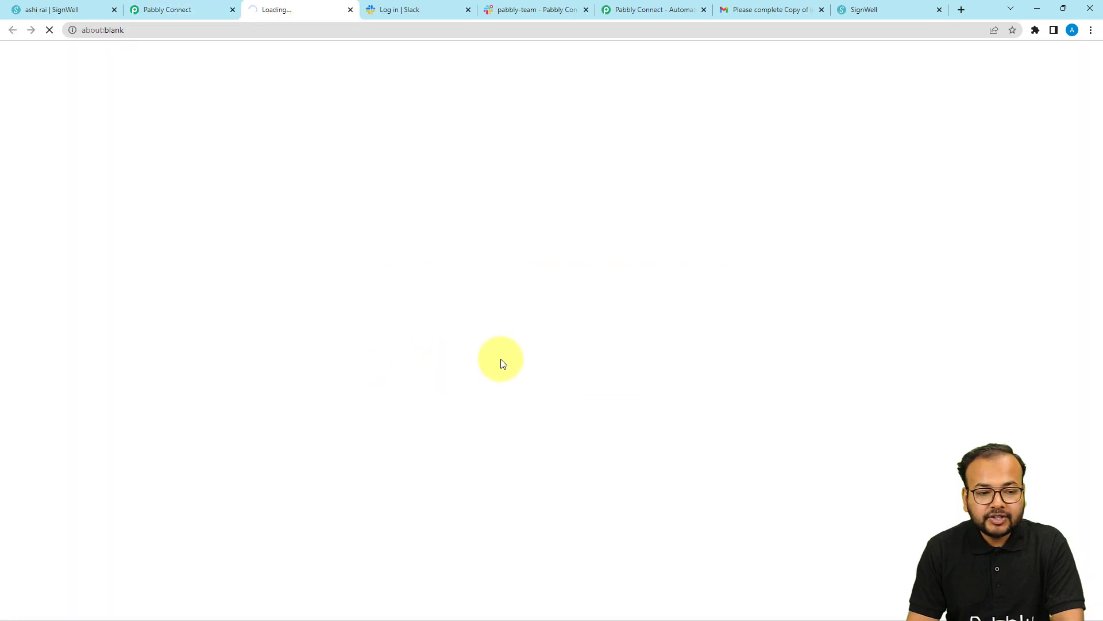
pyautogui.scroll(-5, 503, 362)
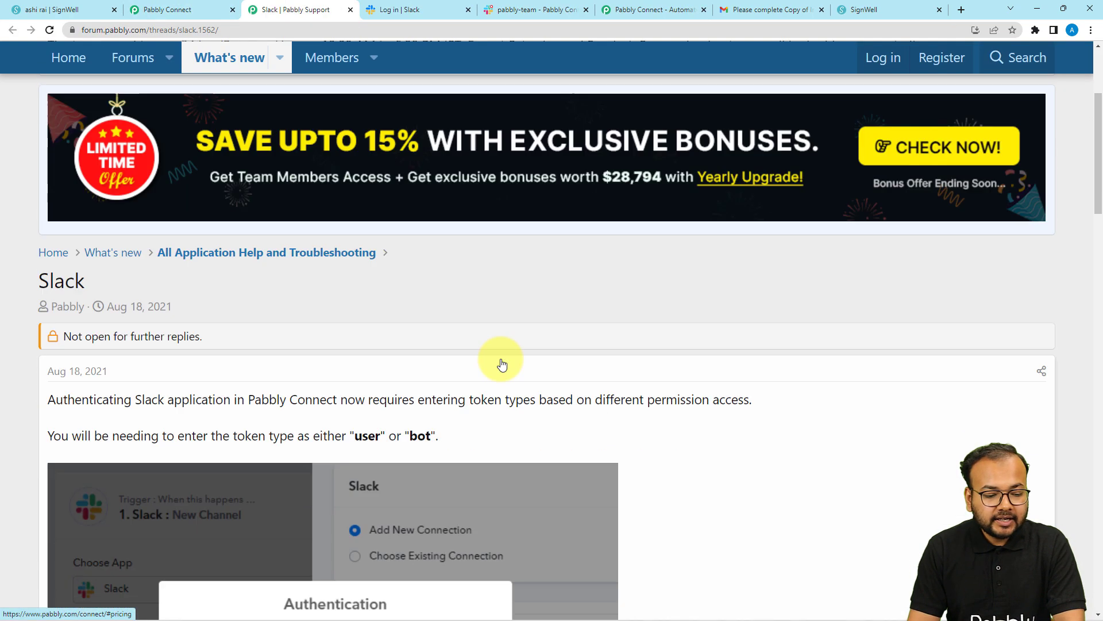
pyautogui.scroll(-1, 502, 364)
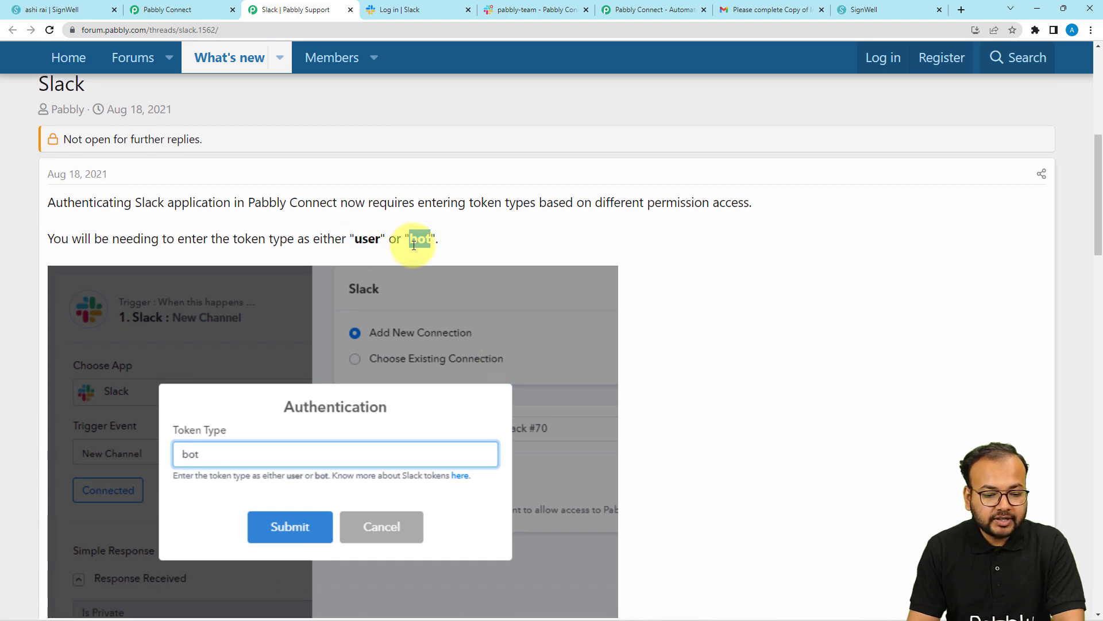
pyautogui.scroll(-7, 464, 268)
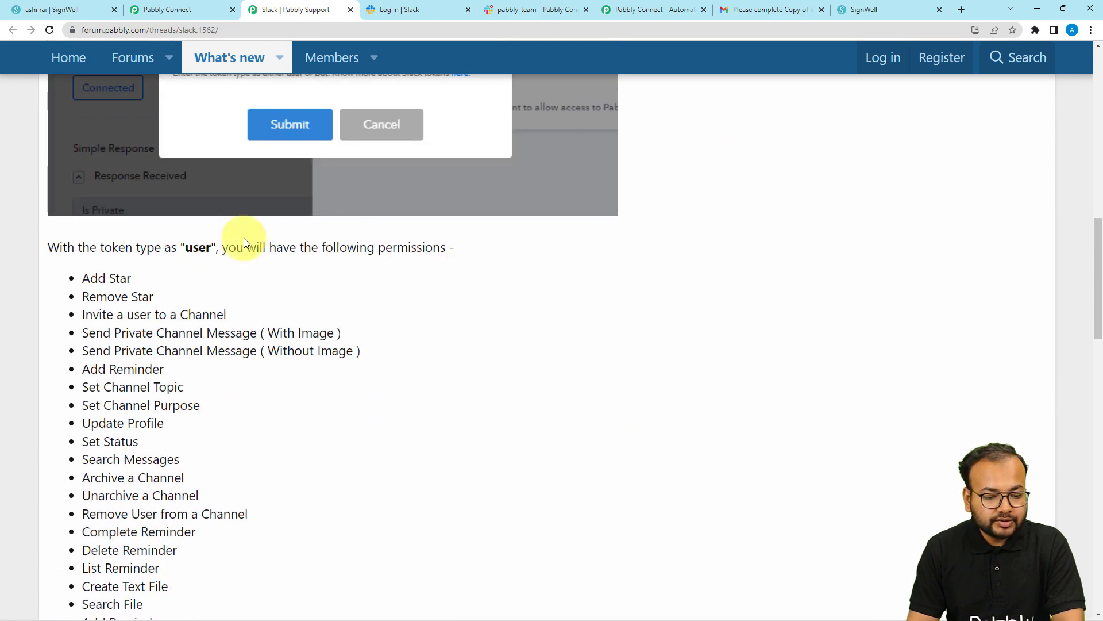
pyautogui.scroll(-2, 153, 226)
pyautogui.scroll(-3, 98, 402)
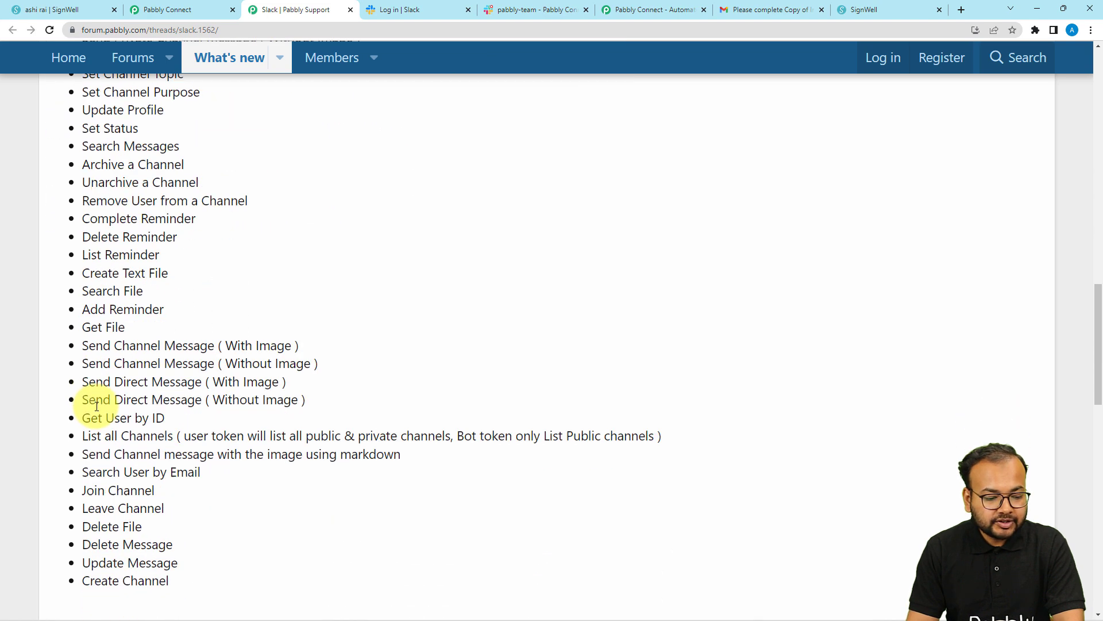
pyautogui.scroll(-7, 96, 406)
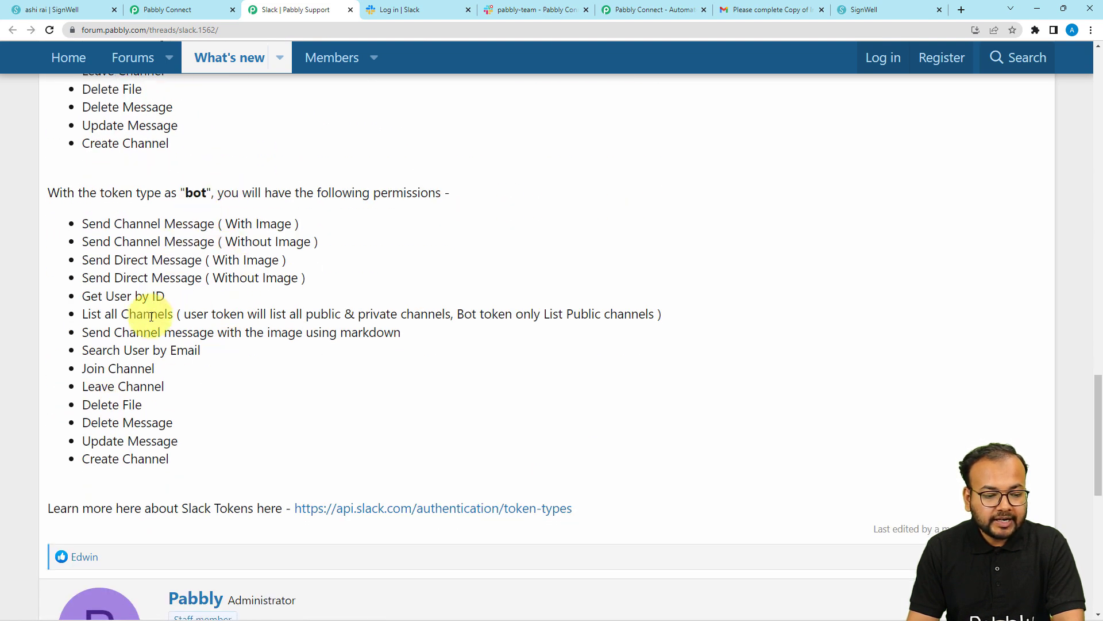
pyautogui.scroll(-2, 151, 316)
# Step: Return to the Pabbly Connect workflow and save user as the token type for the new Slack connection
pyautogui.hotkey('ctrl', 'shift', 'Tab')
pyautogui.click(504, 327)
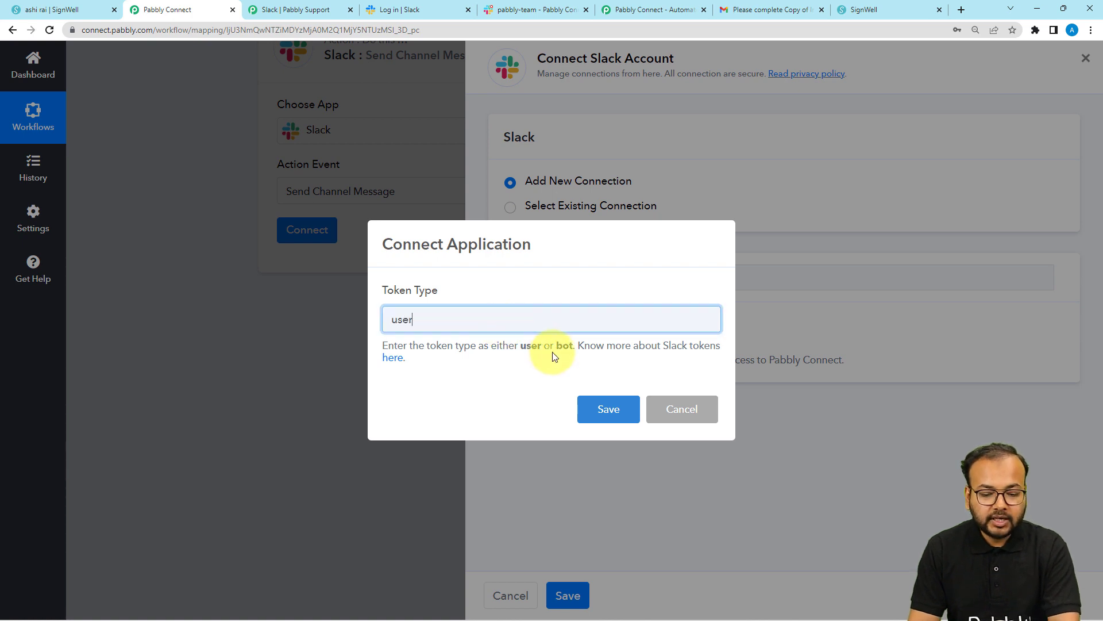
pyautogui.click(601, 408)
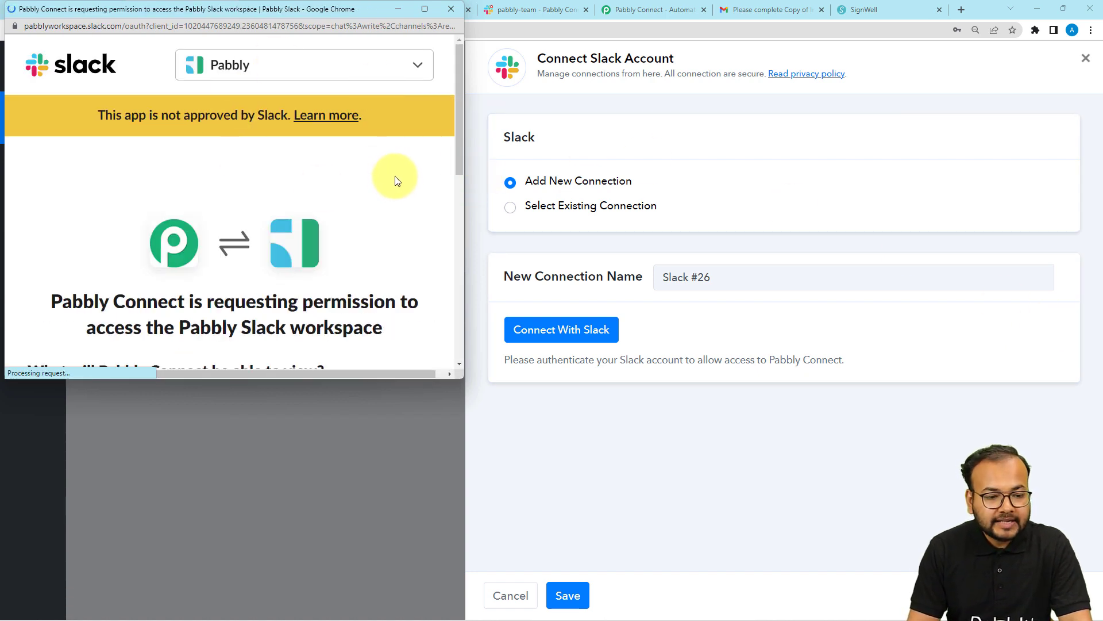
# Step: Switch the authorization request to the Pabbly Connect Slack workspace and allow the requested access
pyautogui.scroll(-3, 395, 178)
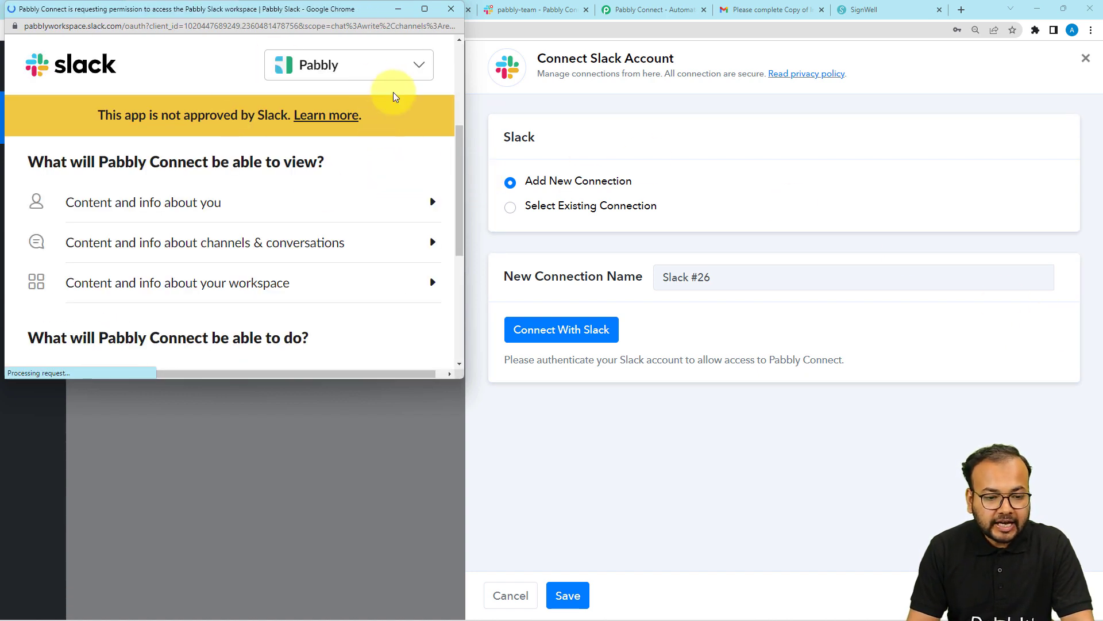
pyautogui.click(403, 70)
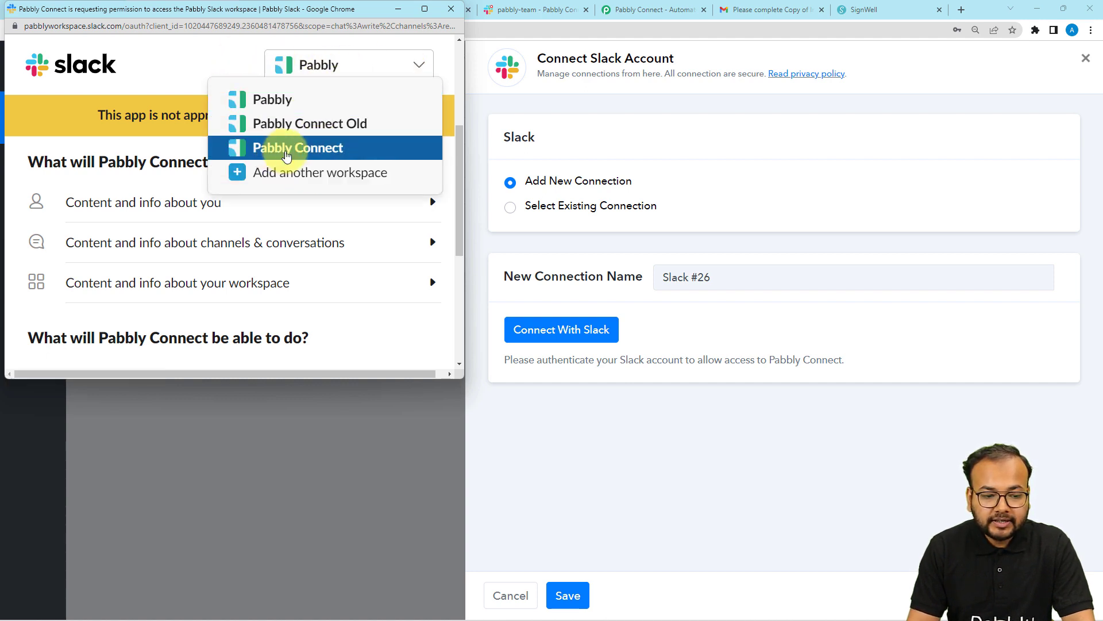
pyautogui.click(286, 149)
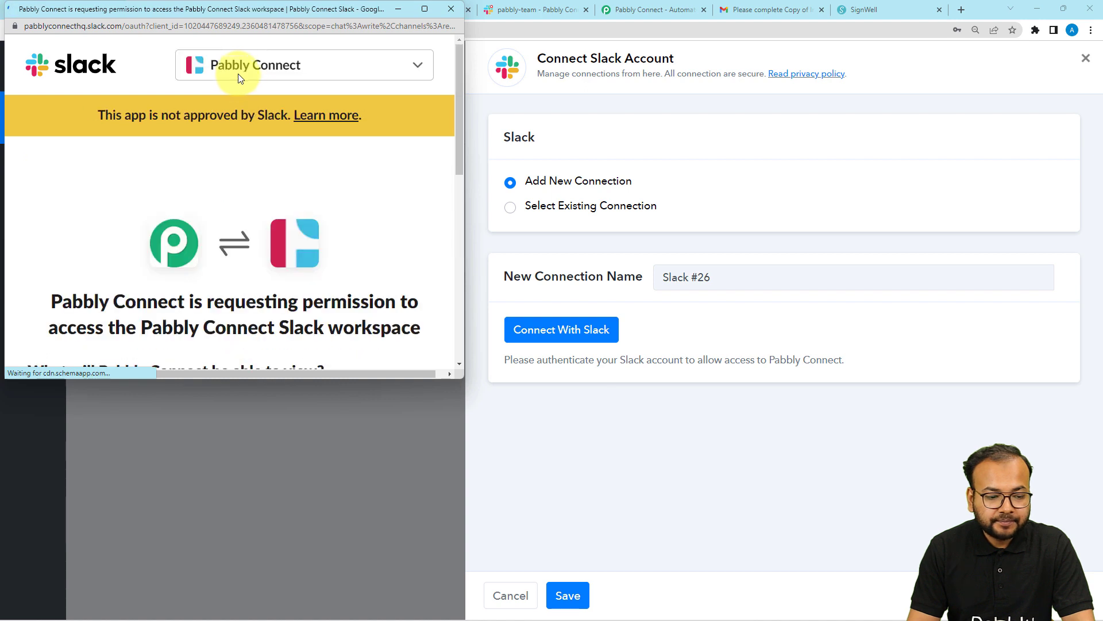
pyautogui.scroll(-5, 244, 159)
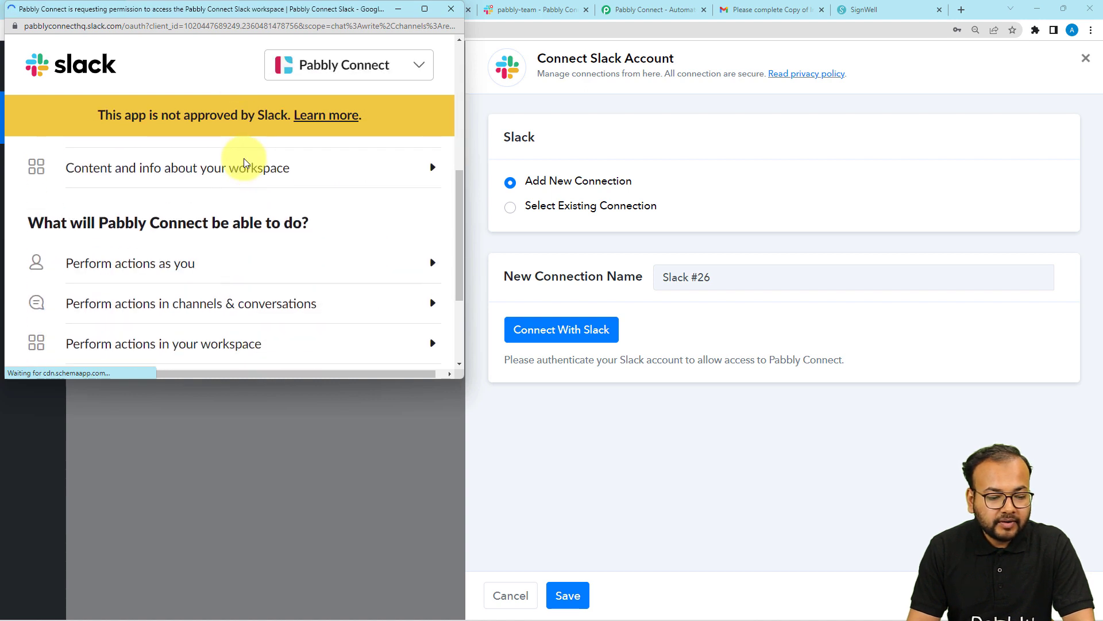
pyautogui.scroll(-3, 264, 190)
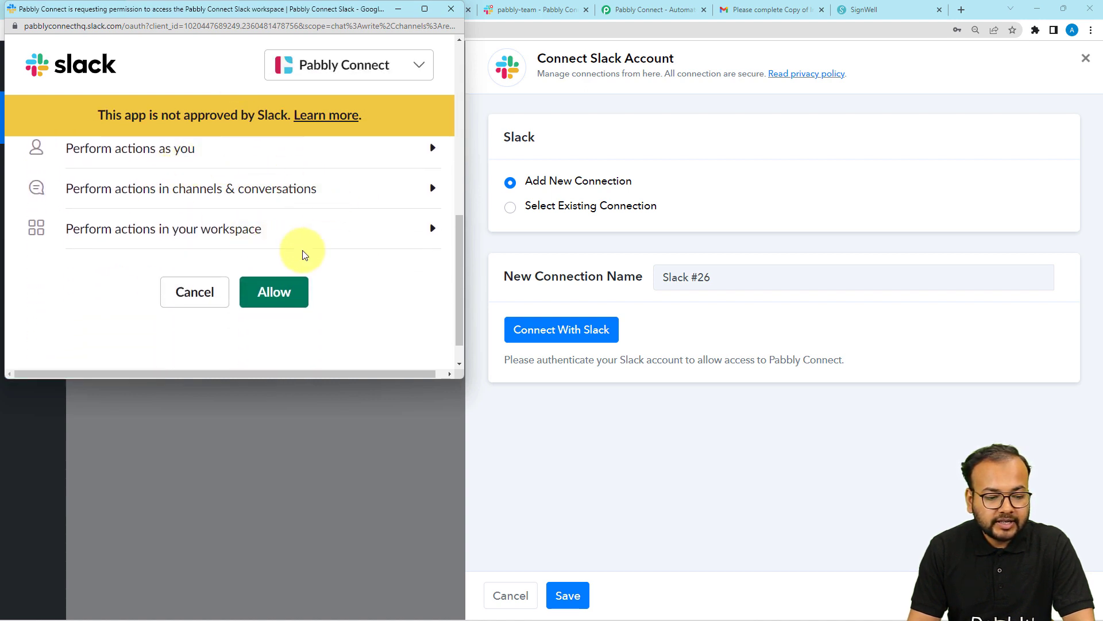
pyautogui.click(276, 291)
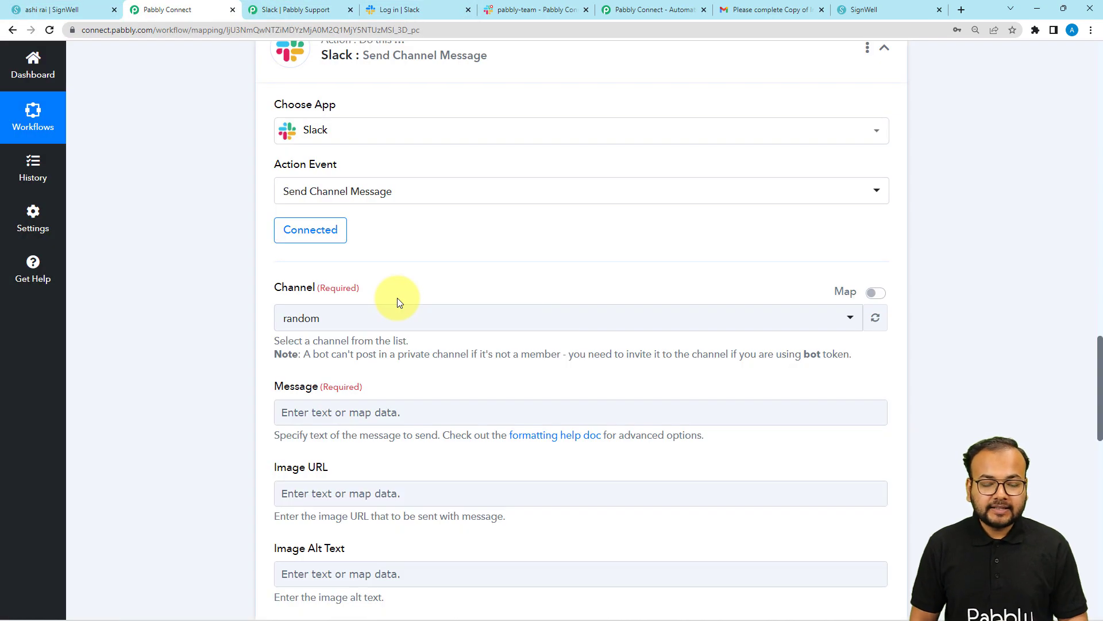
# Step: Set the Slack message's channel to pabbly-team
pyautogui.scroll(-2, 229, 291)
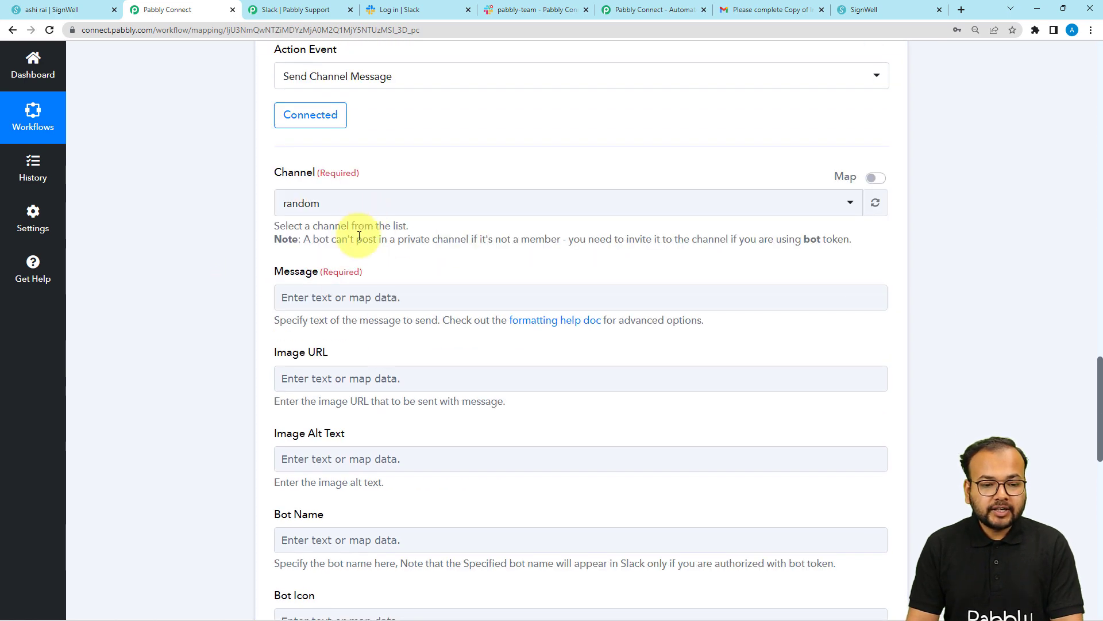
pyautogui.click(560, 10)
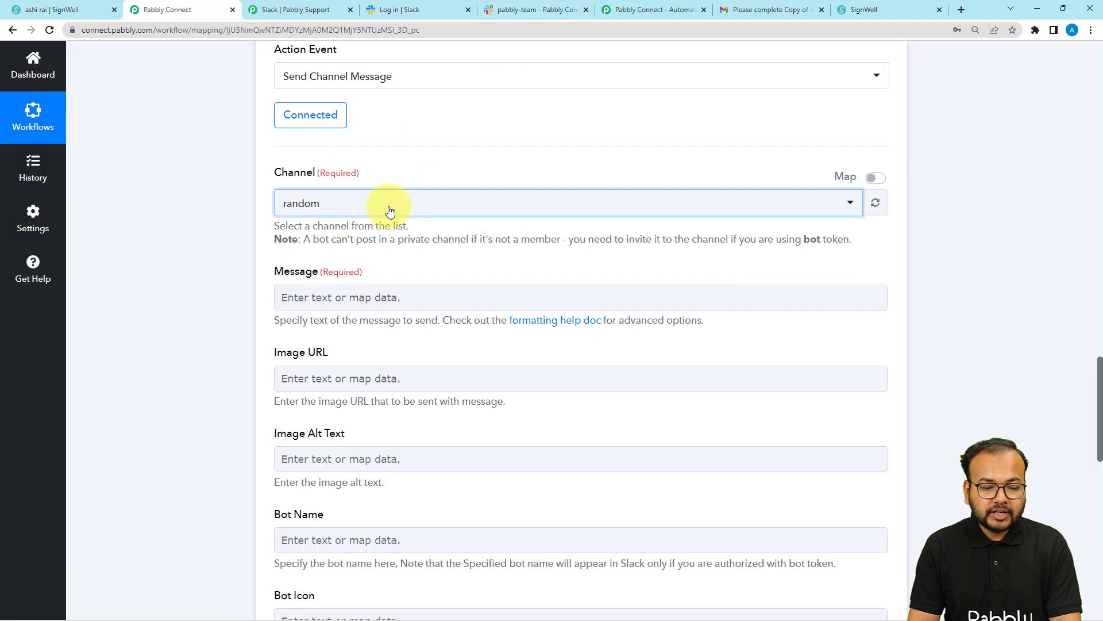
pyautogui.click(390, 210)
pyautogui.write('p')
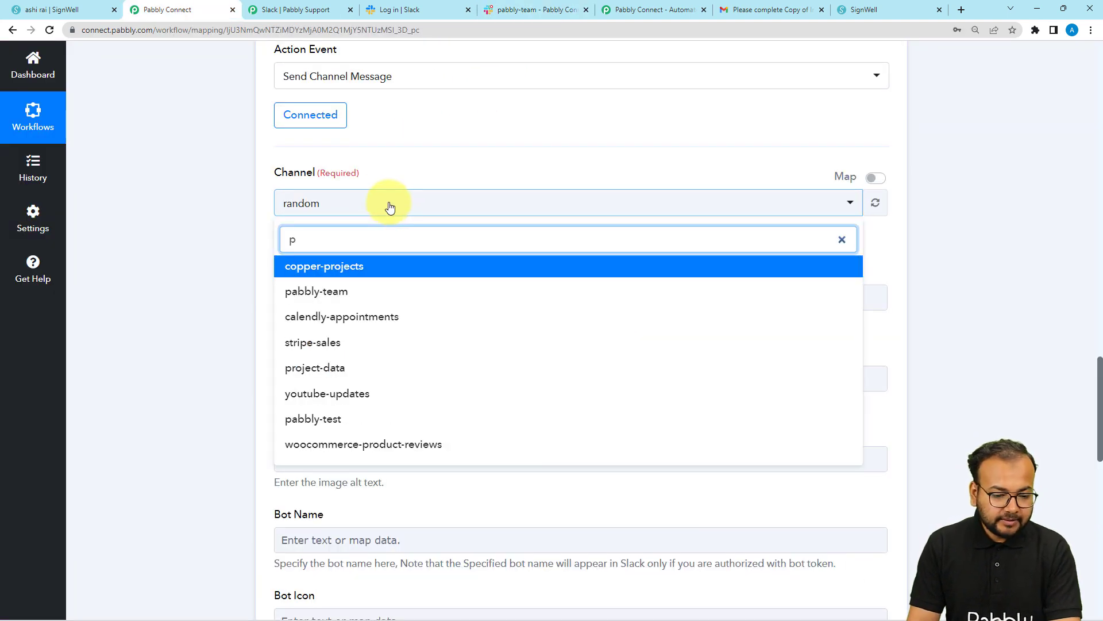
pyautogui.click(317, 292)
pyautogui.scroll(-1, 421, 239)
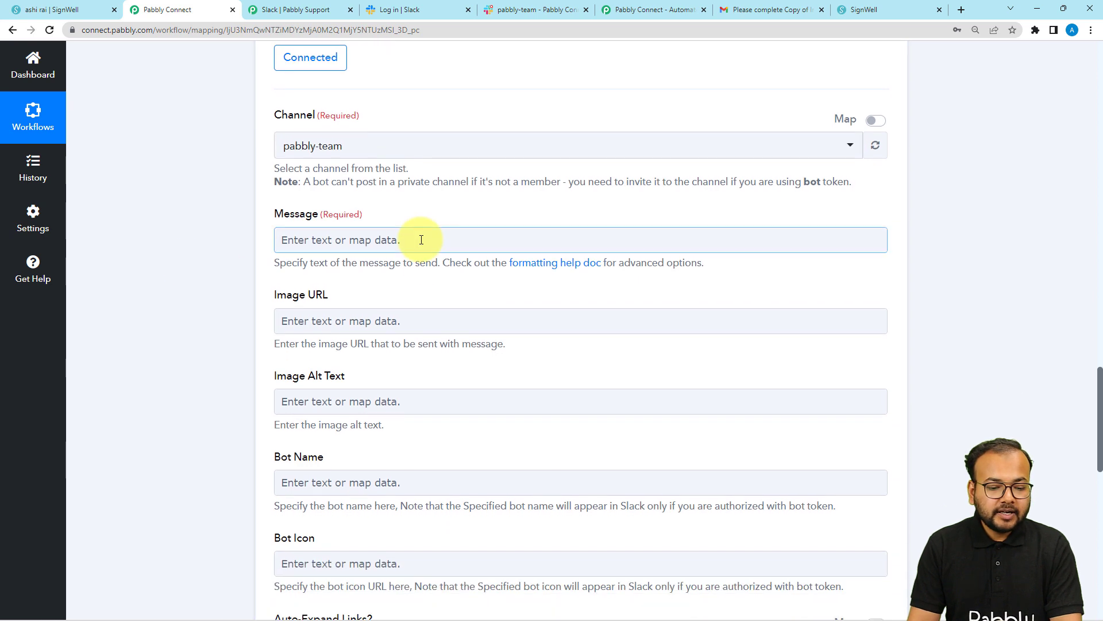
# Step: Write the message "Hello team, Our Client has just signed our SignWell document. The details are as follows: Document Name: Clients Name: Client Email: Keep it up."
pyautogui.click(421, 239)
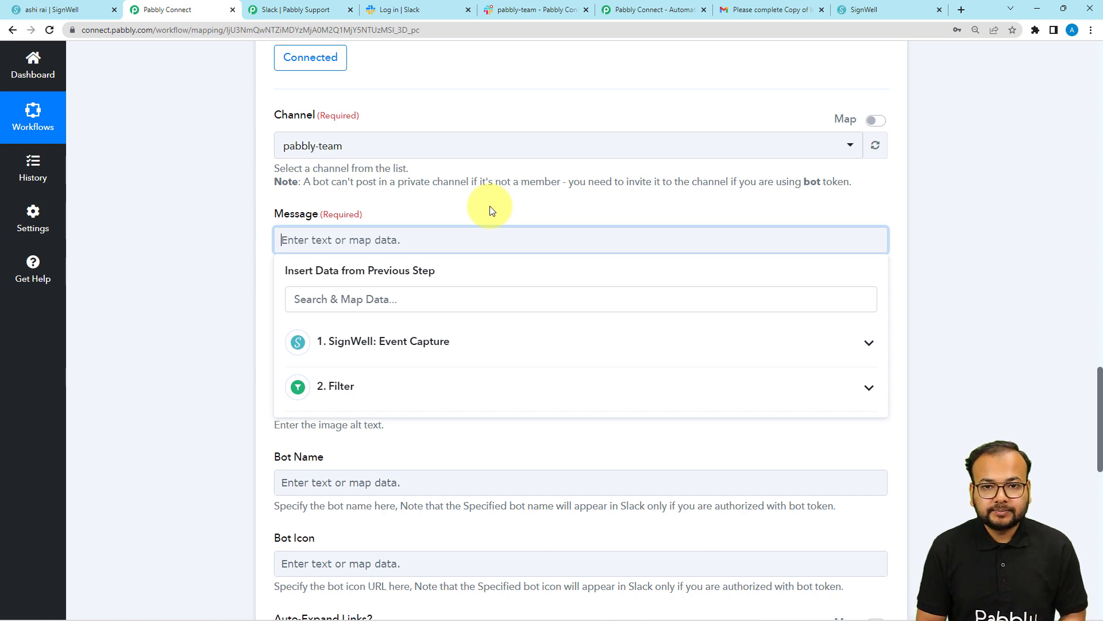
pyautogui.write('Hello team,  Our Client  has just signed our SignWell document. The details are as follows: Document Name: Clients Name: Client Email:  Keep it up.')
pyautogui.doubleClick(318, 268)
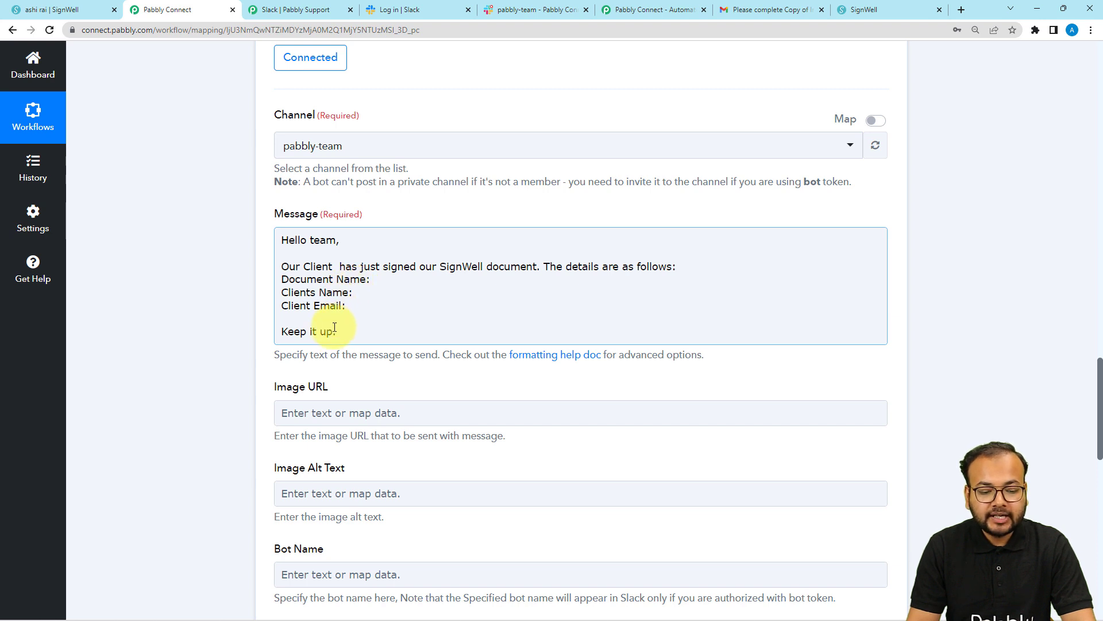
pyautogui.click(227, 336)
pyautogui.click(332, 274)
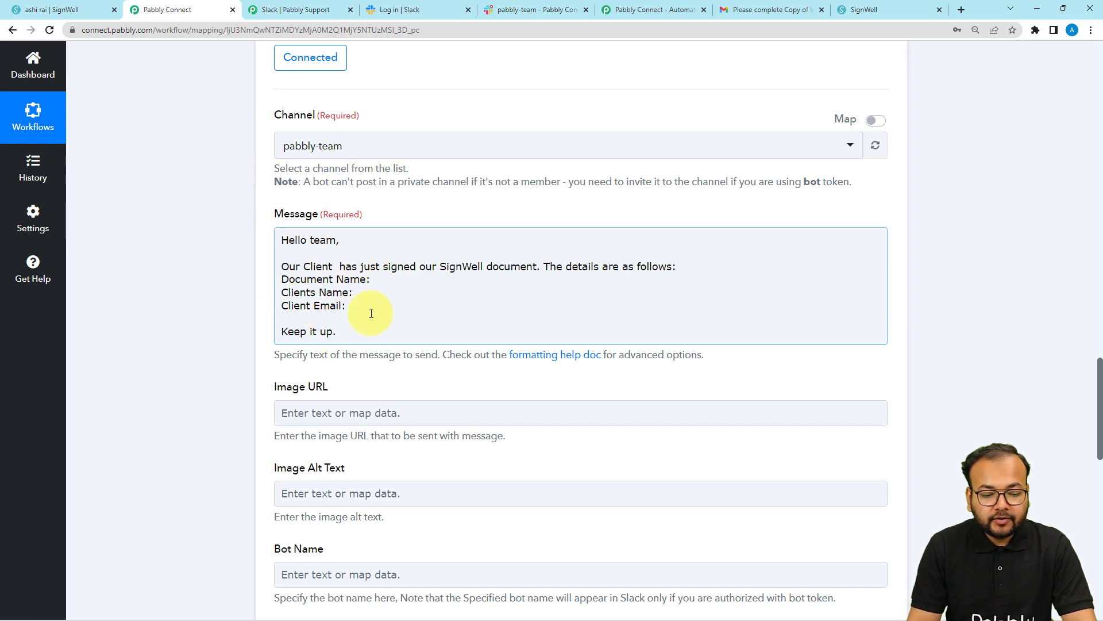
pyautogui.click(214, 304)
# Step: Check the captured SignWell response and map Event Related Signer Name after "Our Client" in the Slack message
pyautogui.scroll(4, 214, 303)
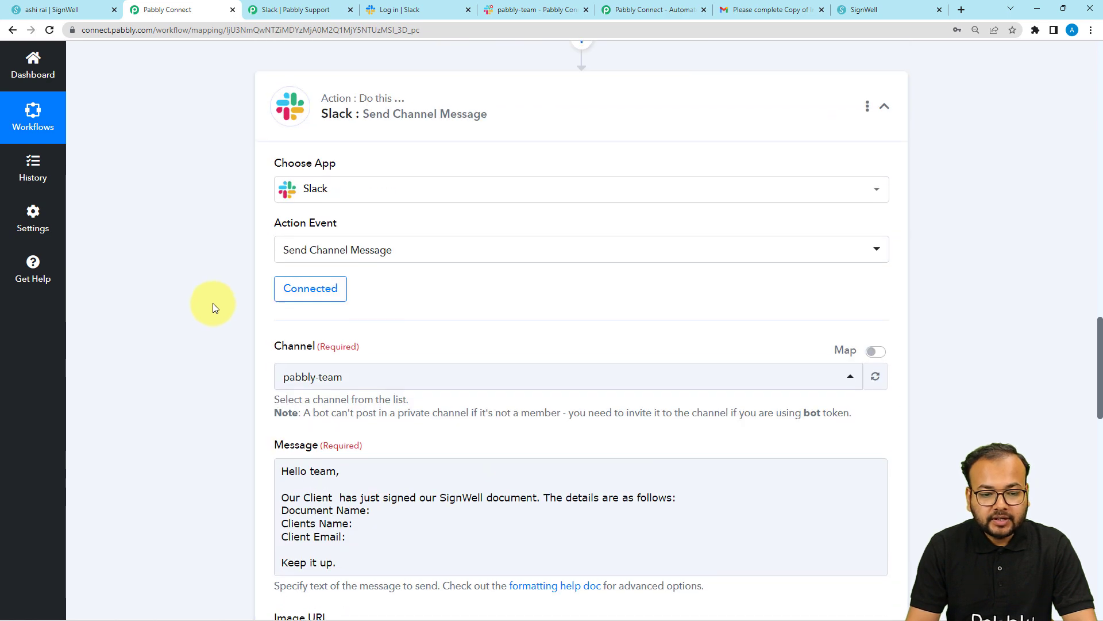
pyautogui.scroll(15, 212, 303)
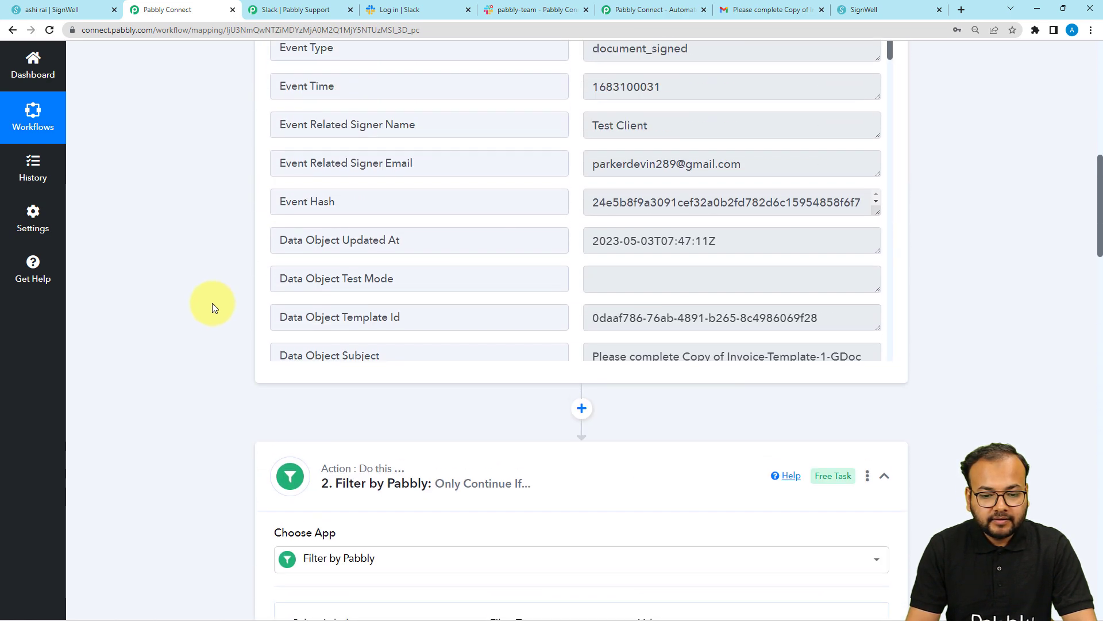
pyautogui.scroll(4, 288, 278)
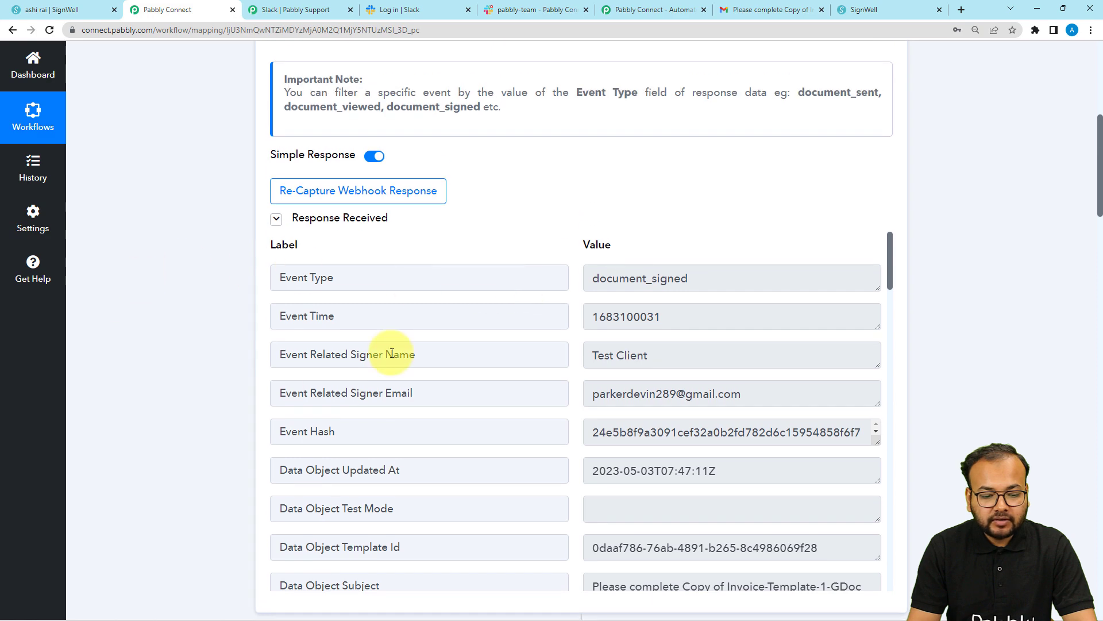
pyautogui.scroll(-8, 171, 373)
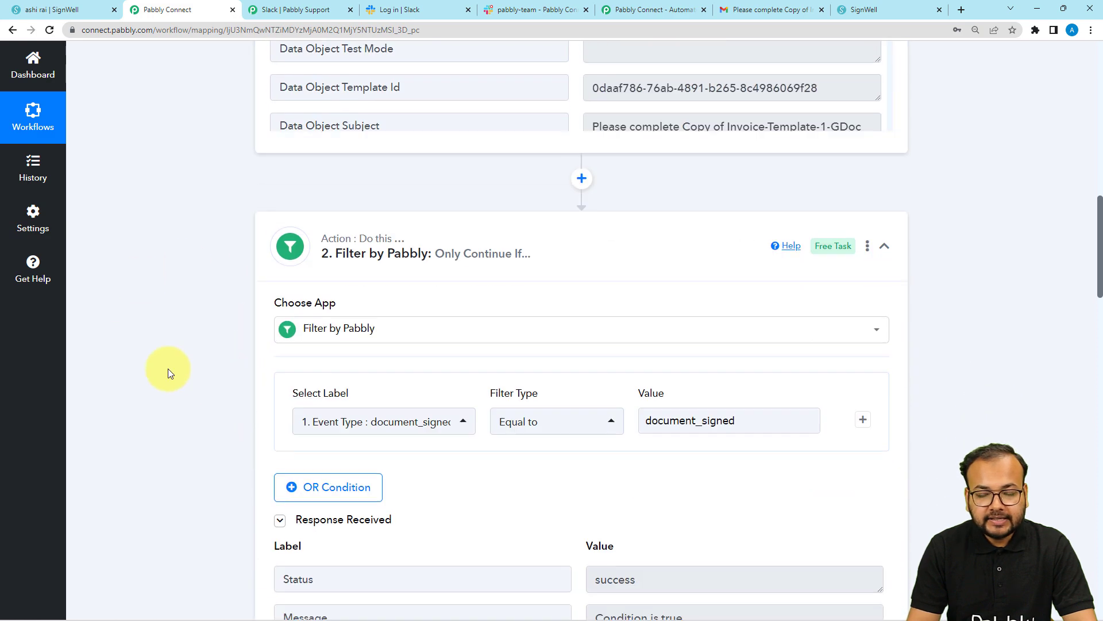
pyautogui.scroll(-12, 169, 373)
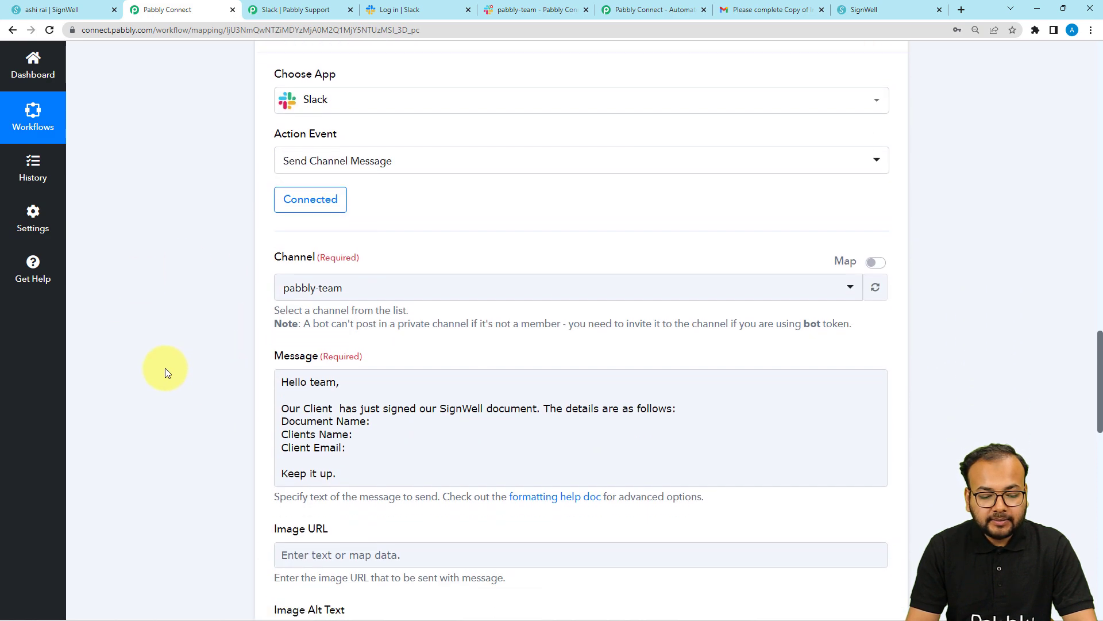
pyautogui.scroll(-2, 164, 373)
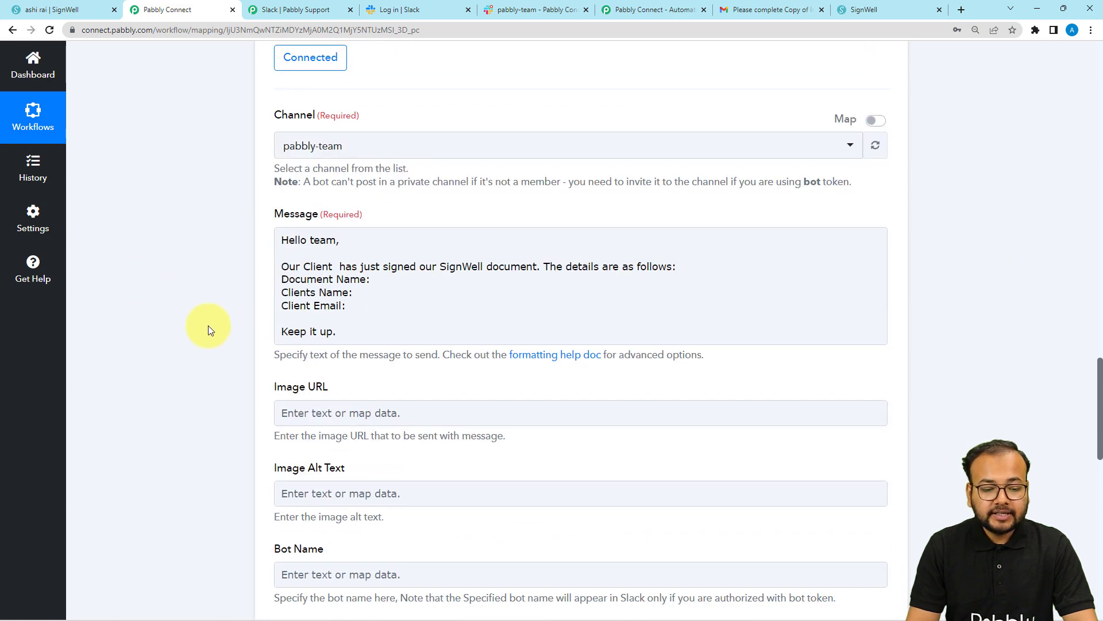
pyautogui.click(336, 268)
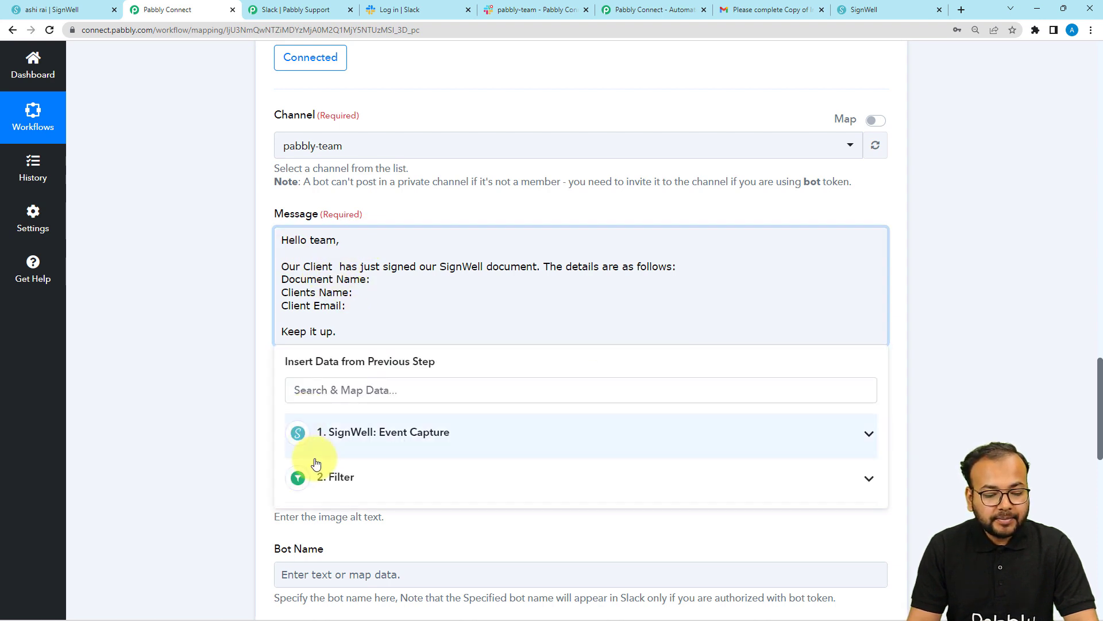
pyautogui.click(348, 445)
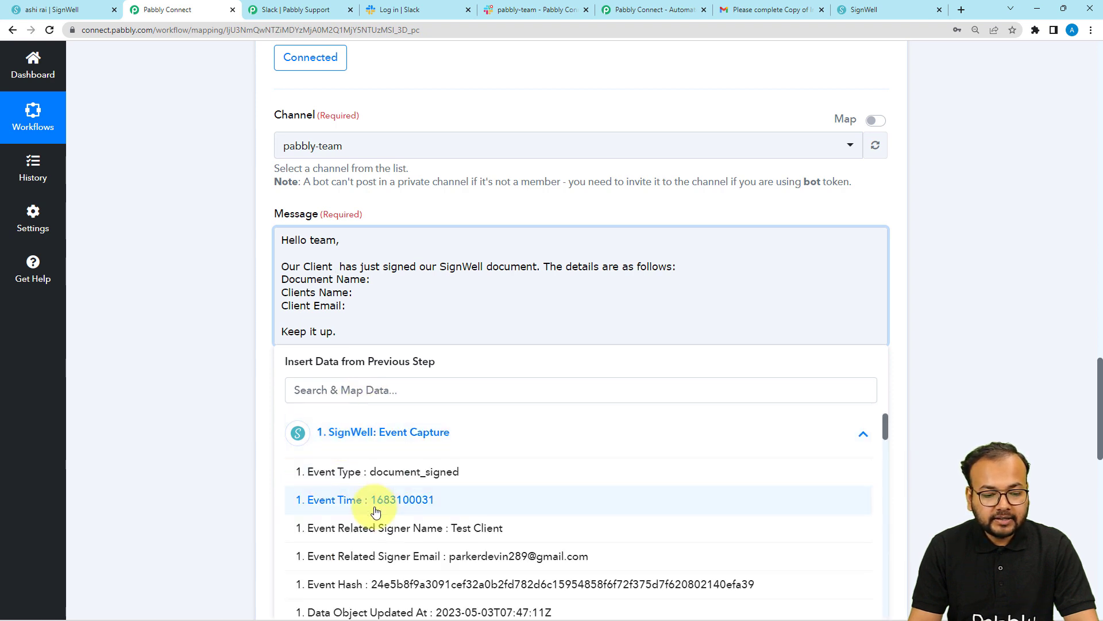
pyautogui.click(412, 536)
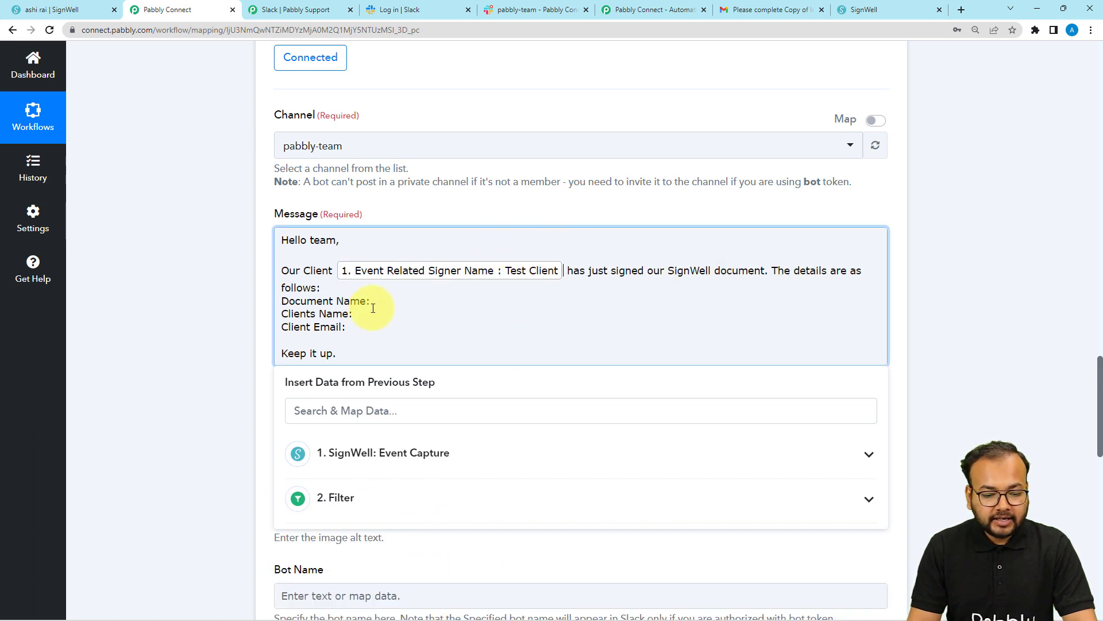
# Step: Map the SignWell Data Object Subject value after "Document Name:" in the Slack message
pyautogui.click(394, 457)
pyautogui.scroll(-10, 413, 554)
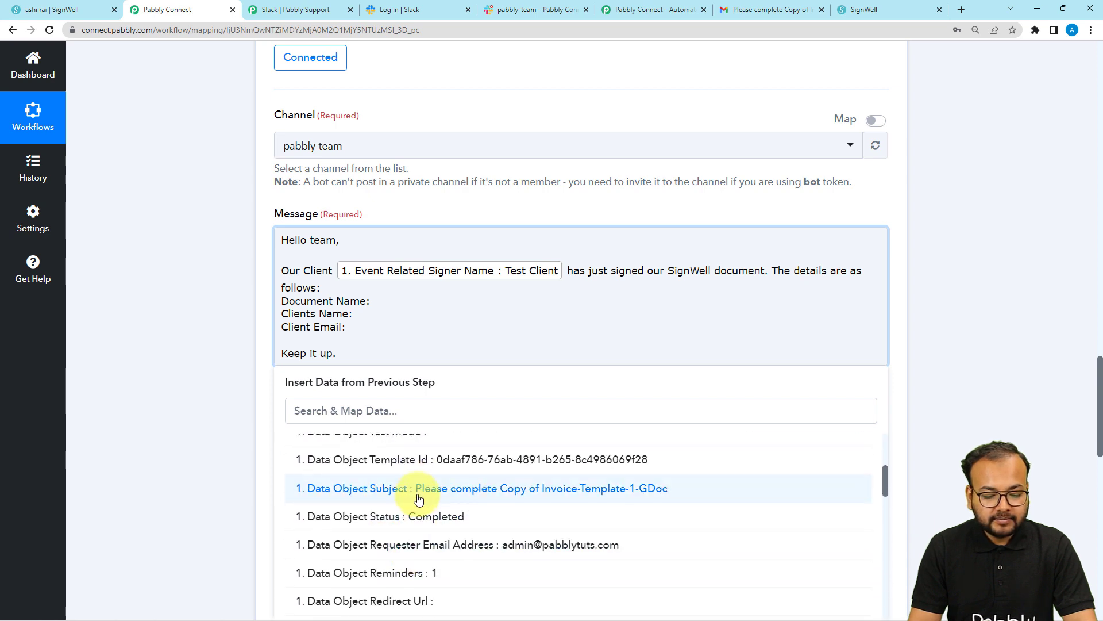
pyautogui.click(448, 490)
pyautogui.click(322, 305)
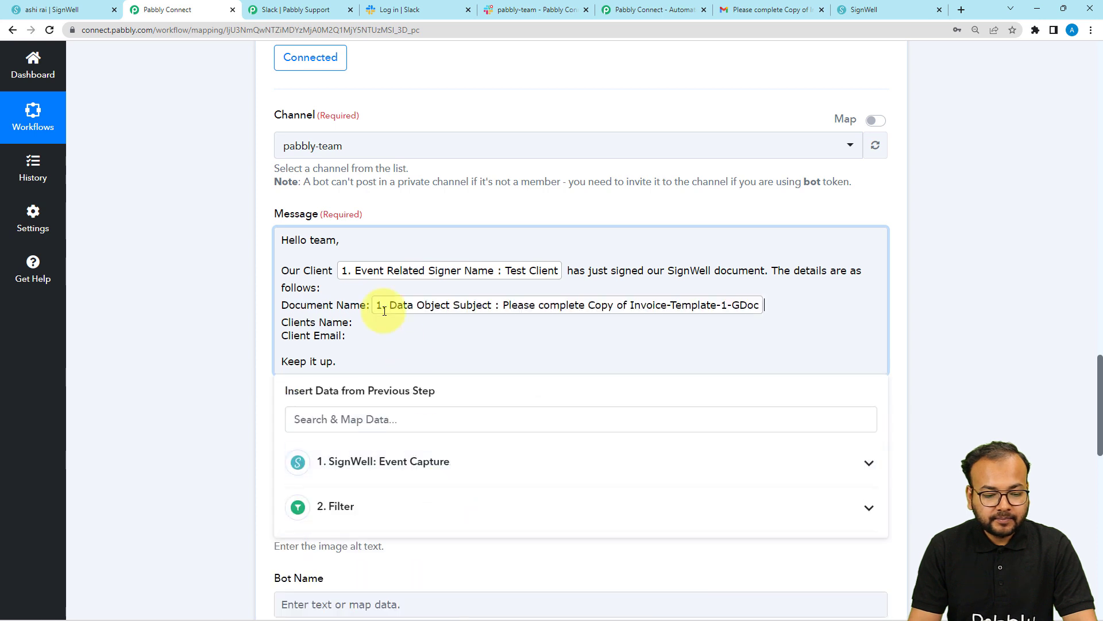
# Step: Map the SignWell Event Related Signer Name value after "Clients Name:" in the Slack message
pyautogui.click(353, 325)
pyautogui.click(380, 461)
pyautogui.scroll(-3, 391, 466)
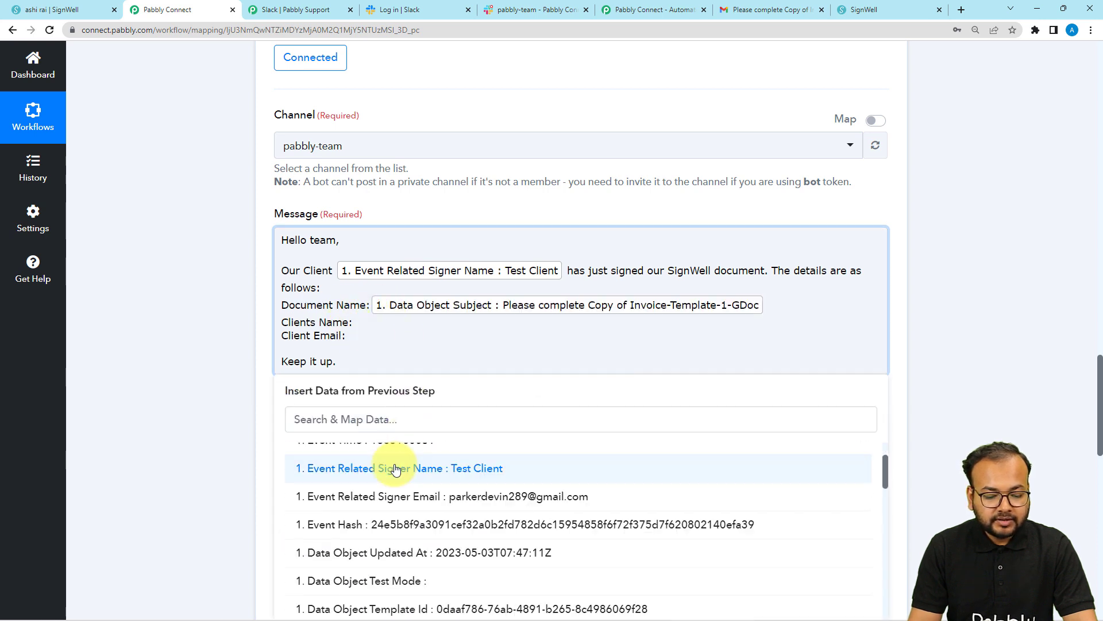
pyautogui.scroll(-2, 395, 469)
pyautogui.scroll(5, 402, 488)
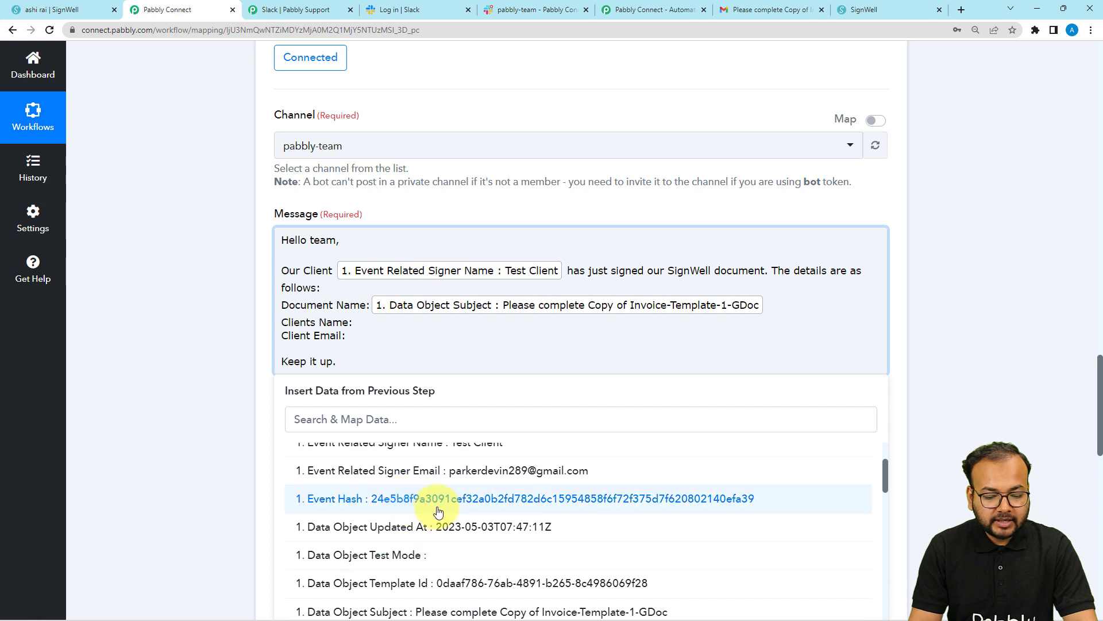
pyautogui.click(457, 557)
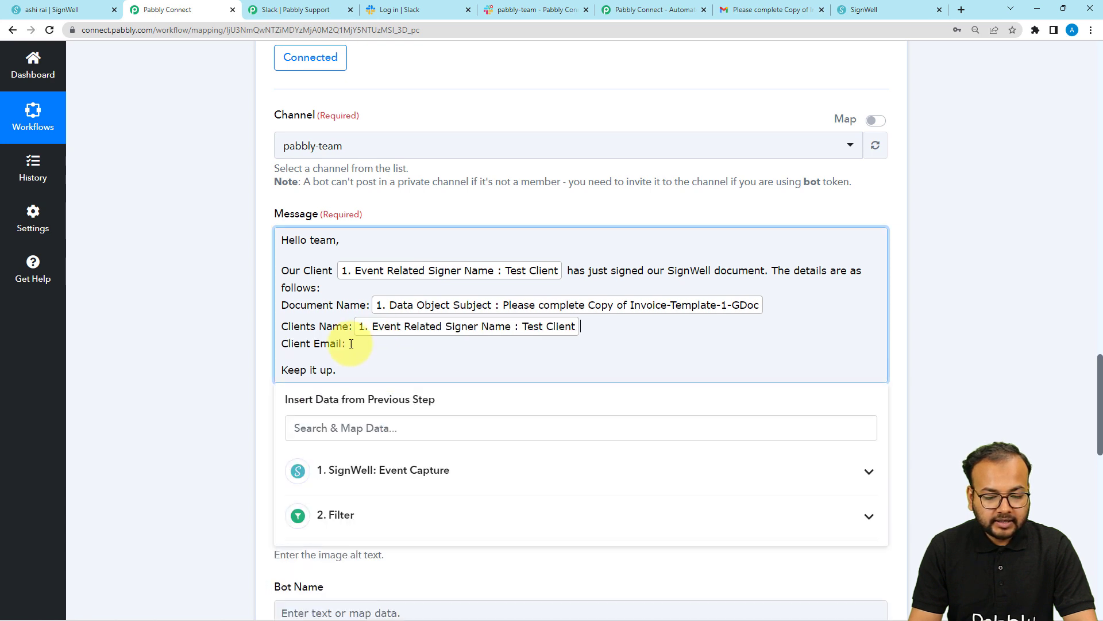
# Step: Map the SignWell Event Related Signer Email value after "Client Email:" in the Slack message
pyautogui.click(344, 343)
pyautogui.click(381, 470)
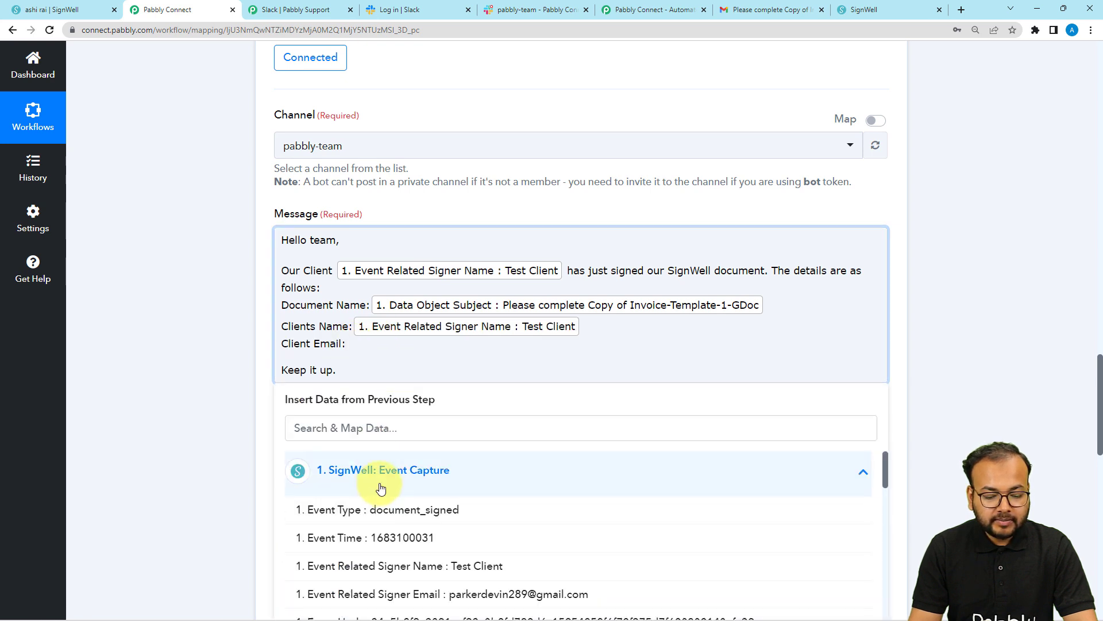
pyautogui.click(431, 594)
pyautogui.click(183, 357)
pyautogui.scroll(1, 182, 358)
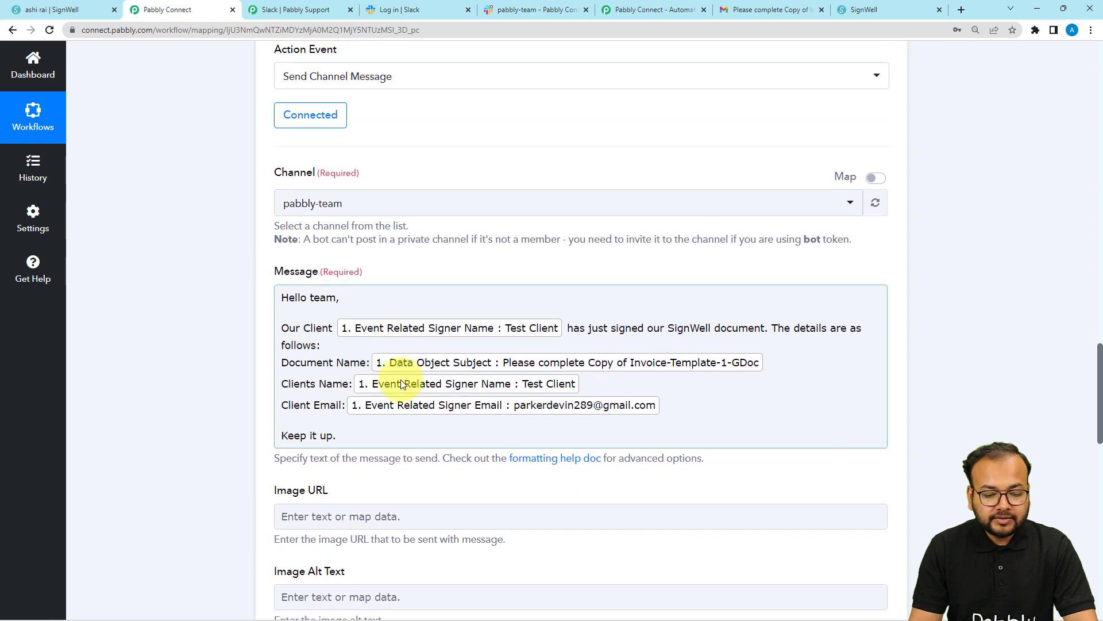
# Step: Review the mapped Slack message and the optional image, bot, link and reply fields below it
pyautogui.scroll(-2, 143, 314)
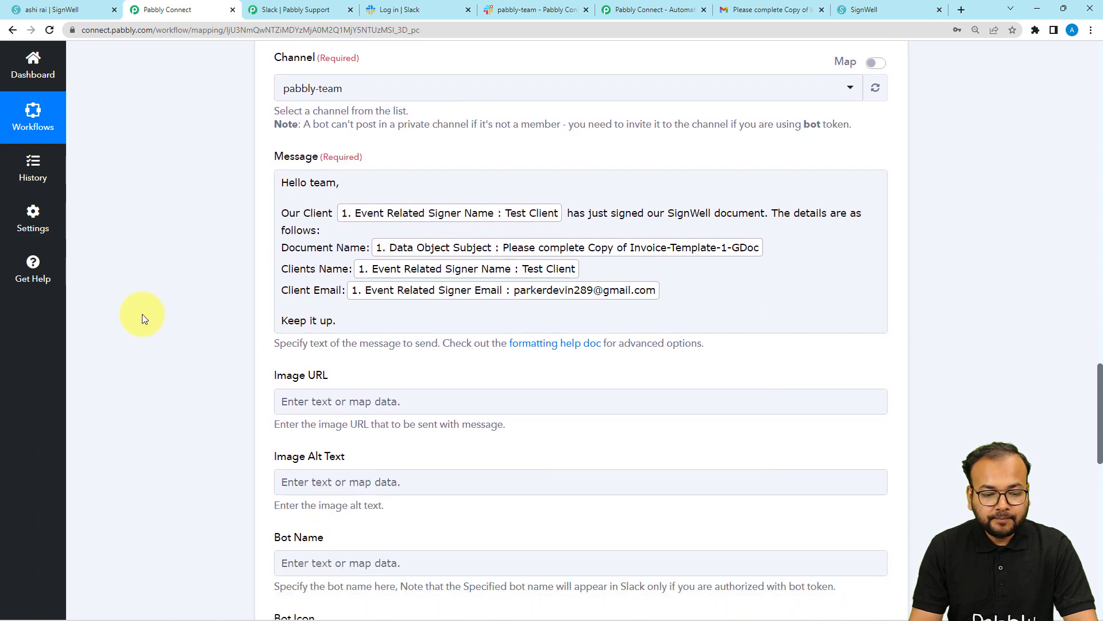
pyautogui.scroll(-1, 143, 314)
pyautogui.click(385, 186)
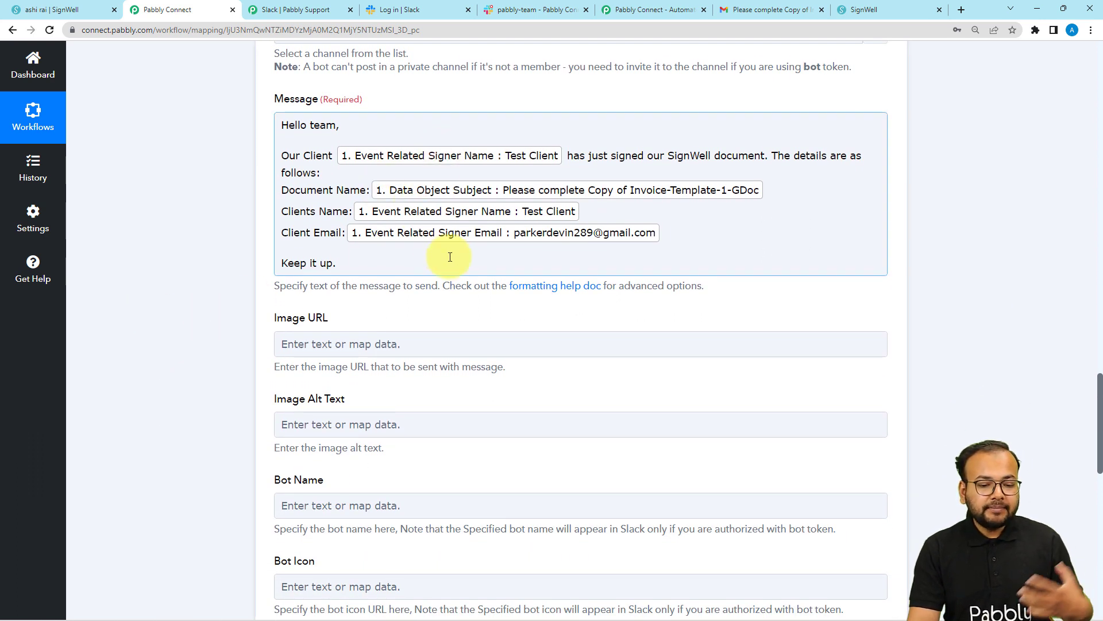
pyautogui.click(185, 222)
pyautogui.scroll(-6, 186, 222)
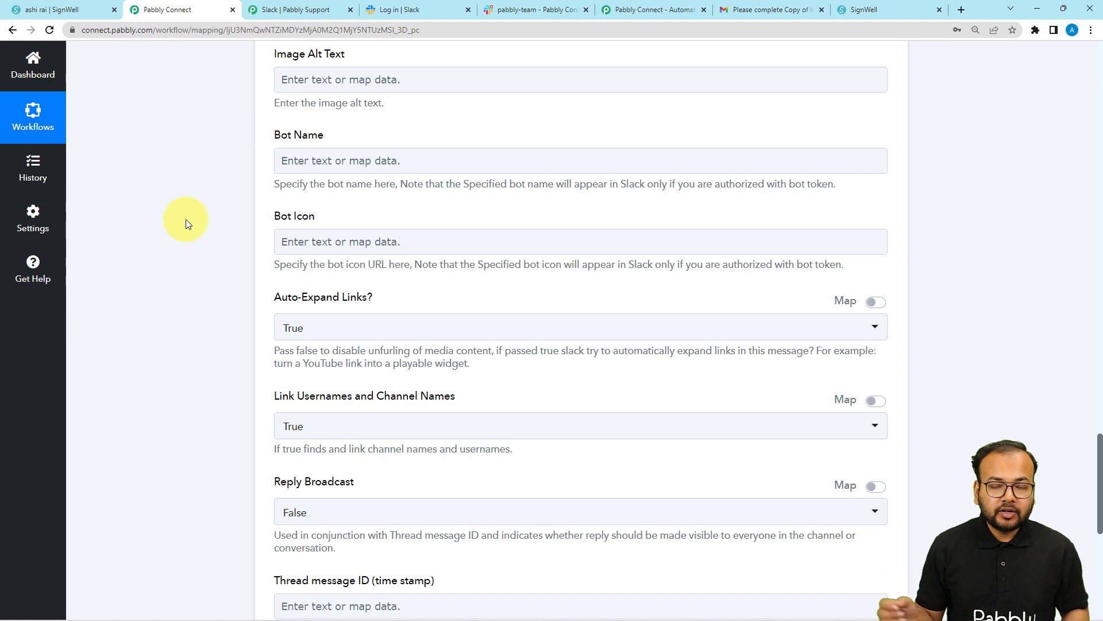
pyautogui.scroll(6, 185, 224)
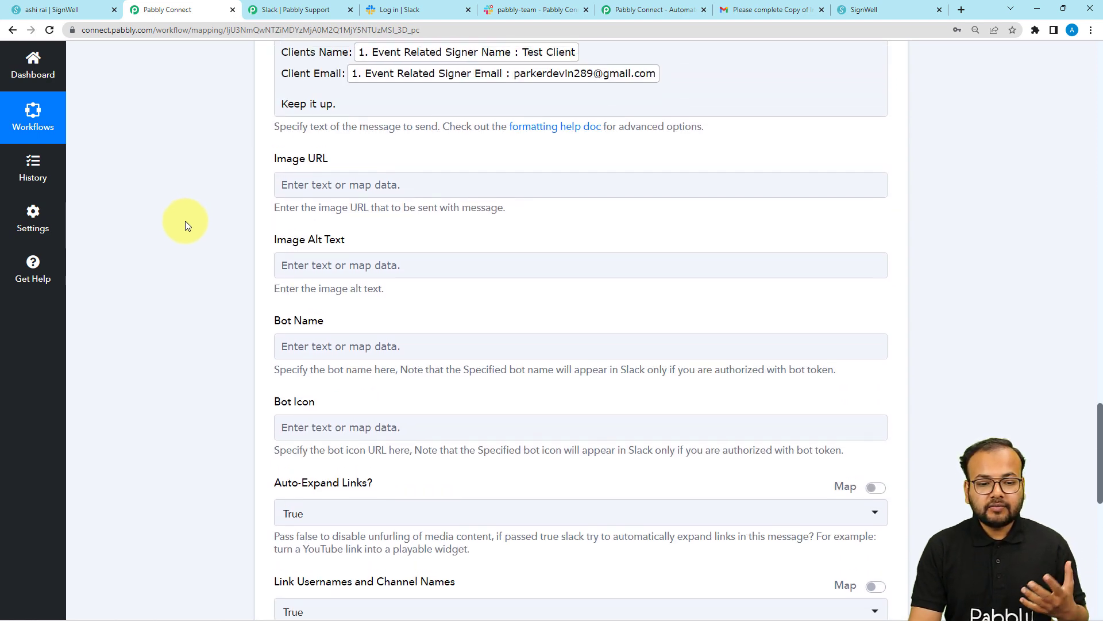
pyautogui.scroll(-3, 185, 222)
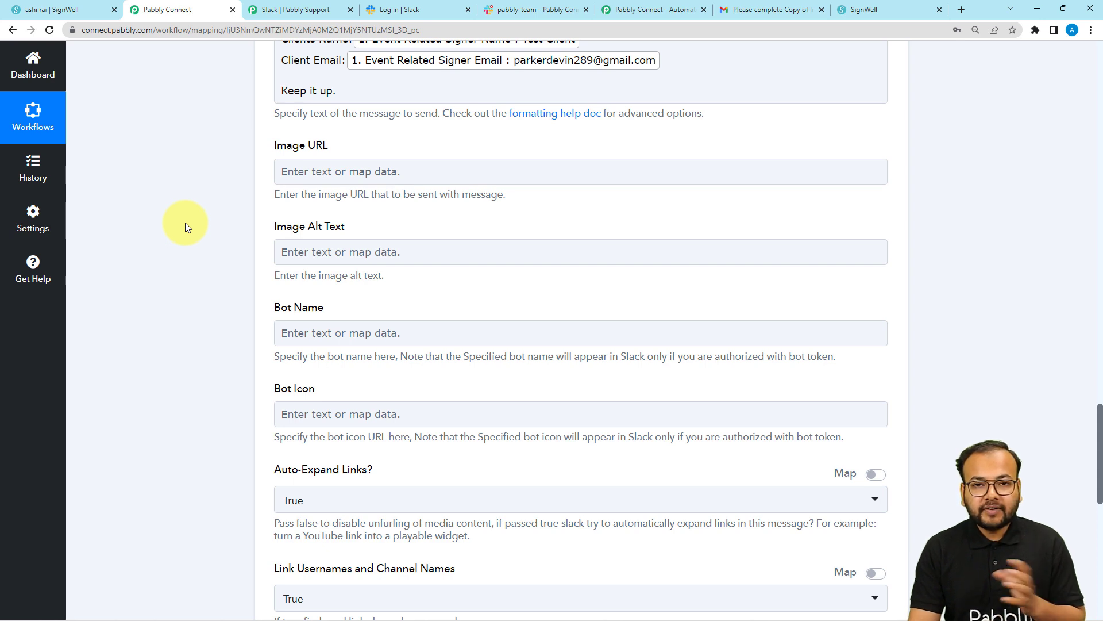
pyautogui.click(358, 70)
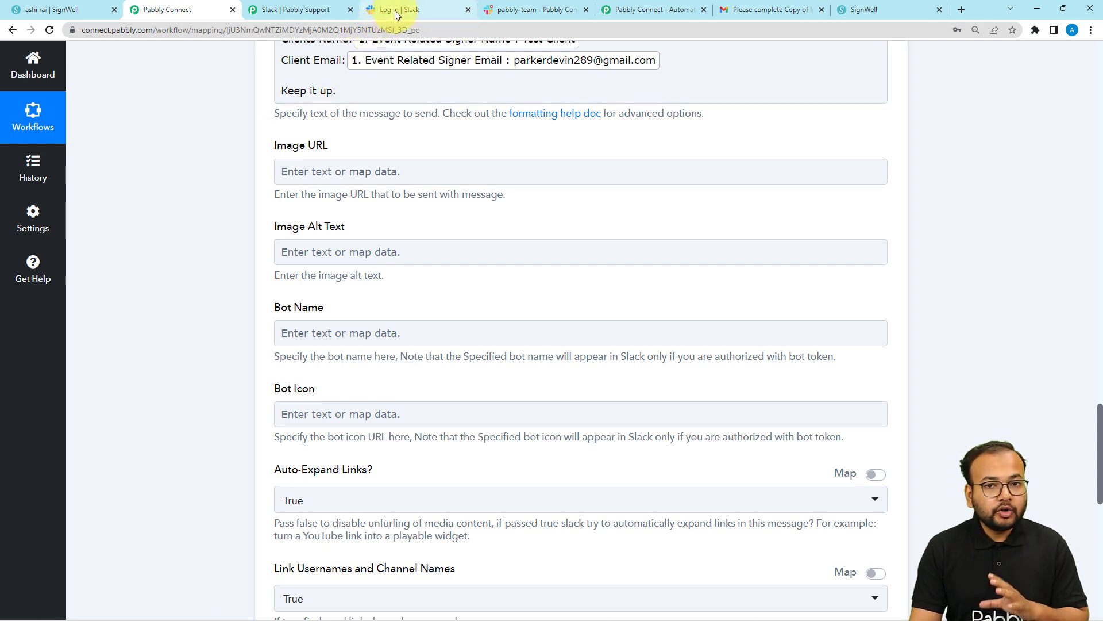
# Step: Check the optional Slack message fields down to Thread message ID and view the existing posts in Slack's pabbly-team channel
pyautogui.scroll(-2, 190, 143)
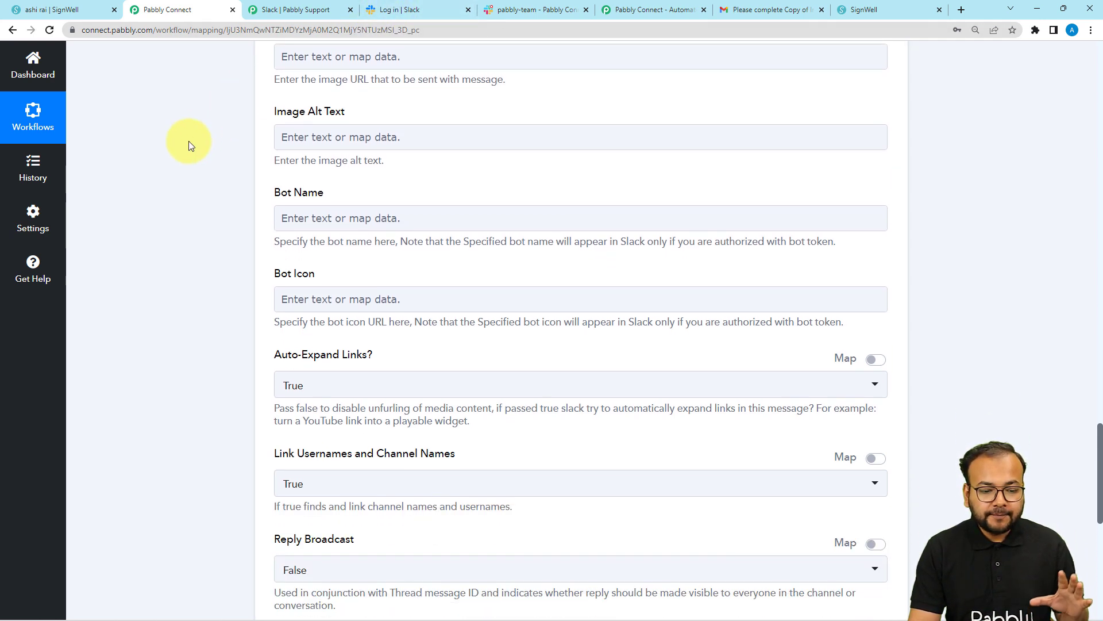
pyautogui.scroll(-6, 188, 140)
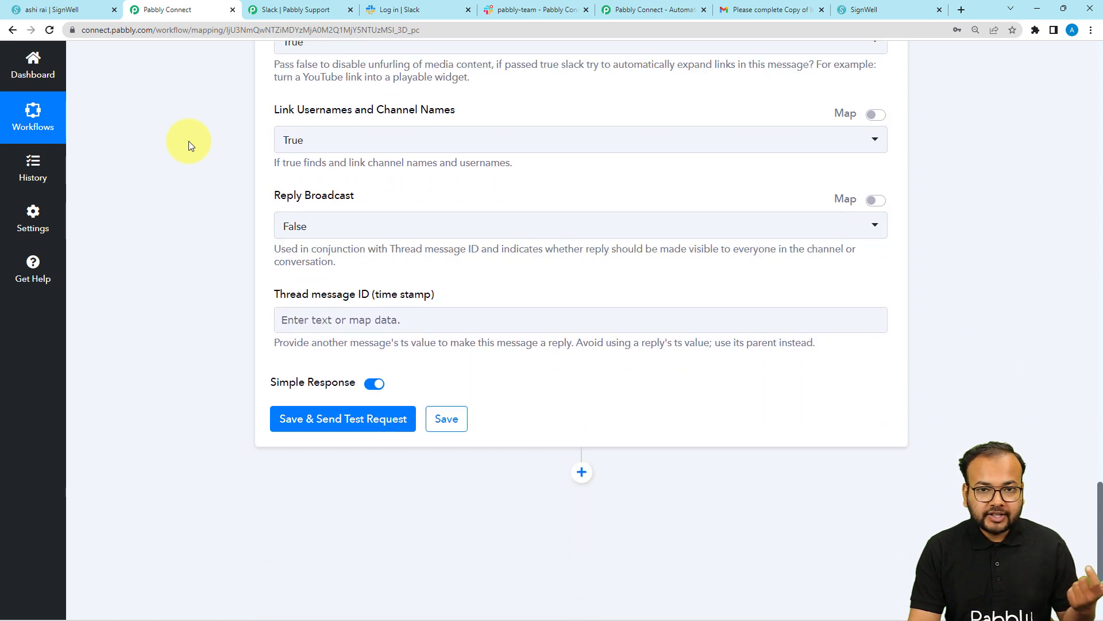
pyautogui.scroll(-3, 189, 140)
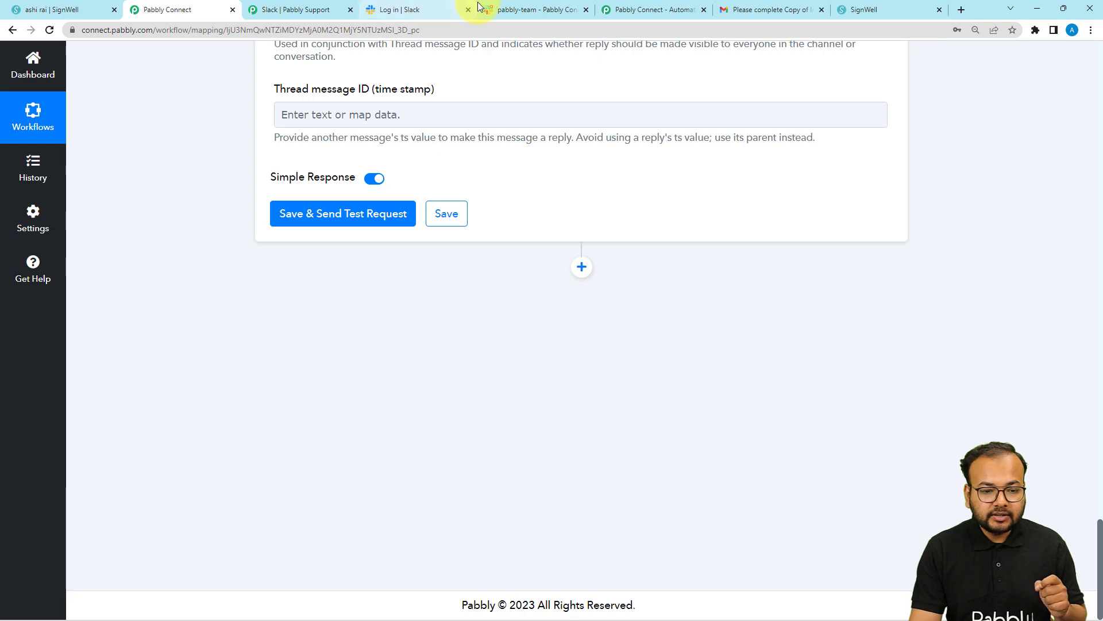
pyautogui.scroll(6, 425, 122)
pyautogui.click(516, 9)
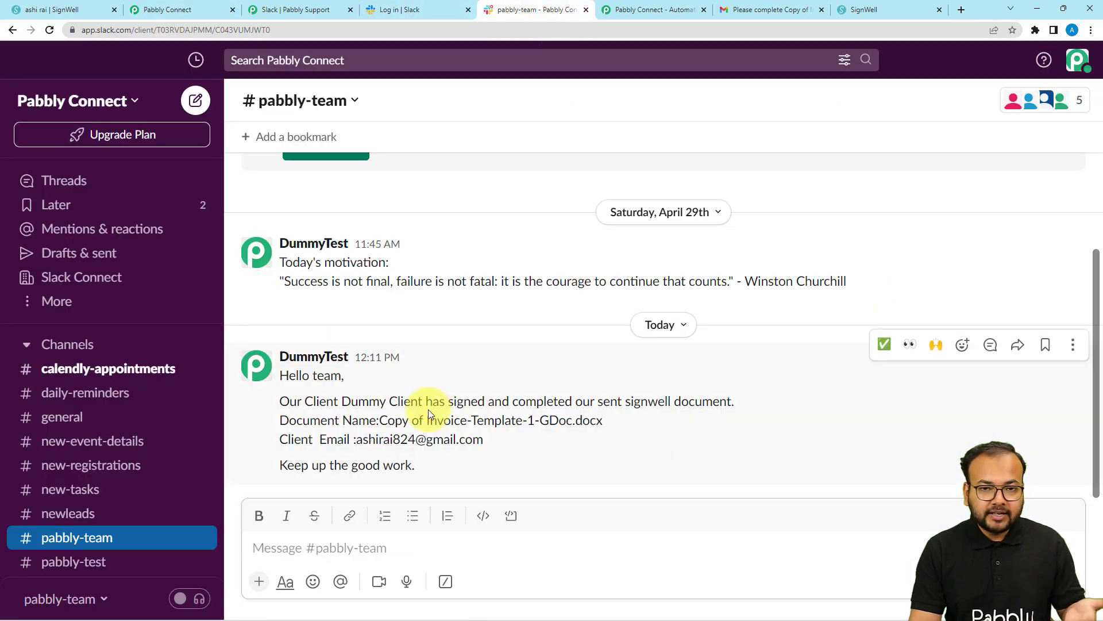
pyautogui.click(154, 9)
pyautogui.scroll(3, 346, 248)
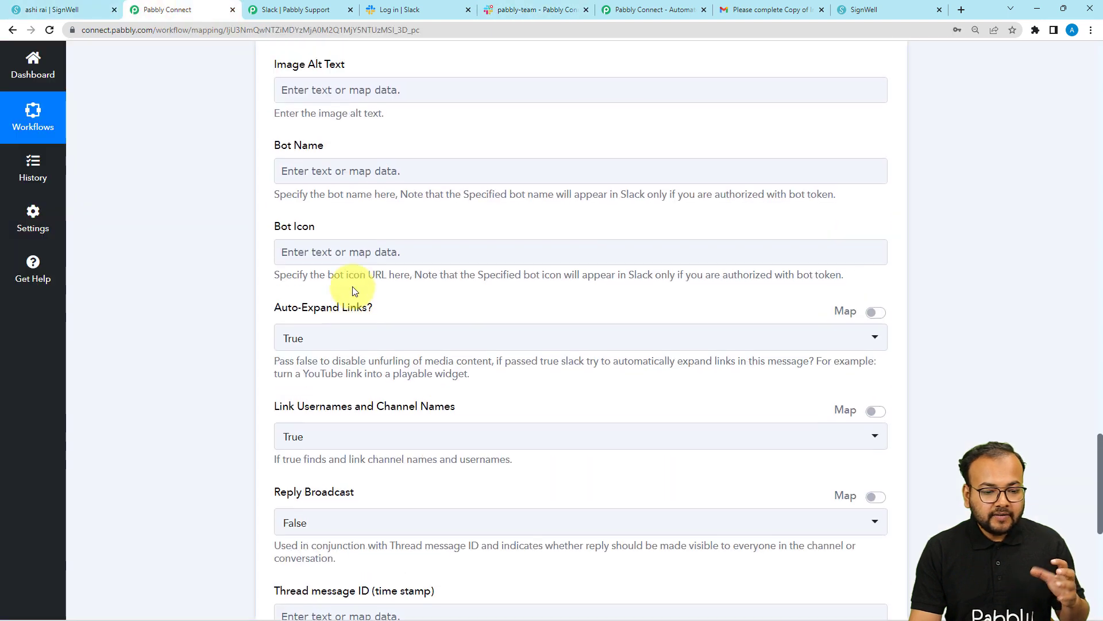
pyautogui.scroll(1, 367, 245)
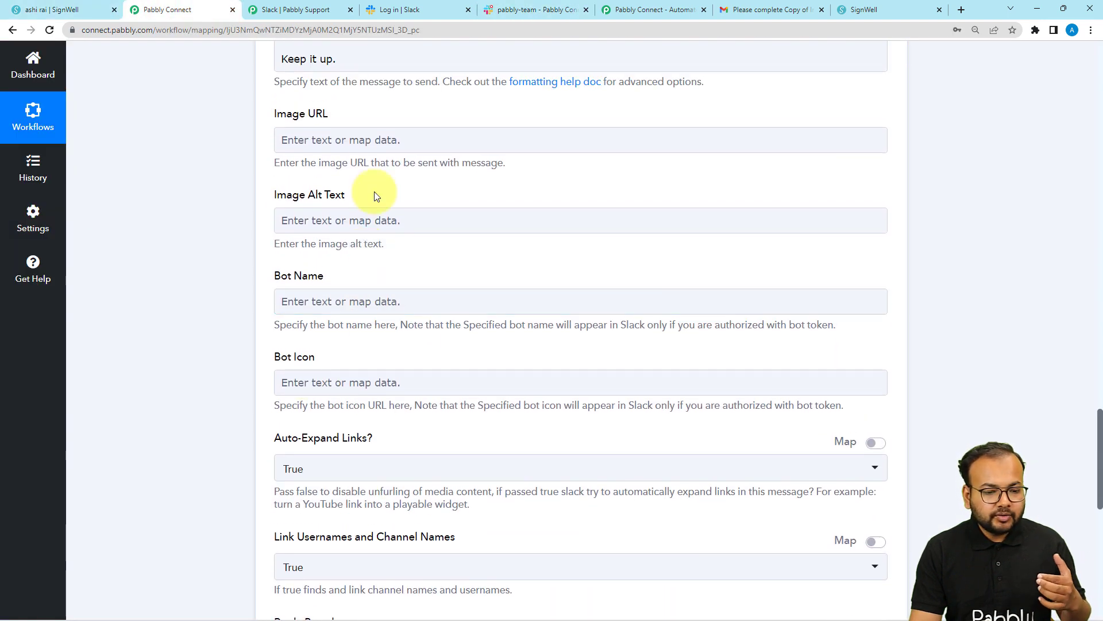
pyautogui.scroll(-5, 212, 246)
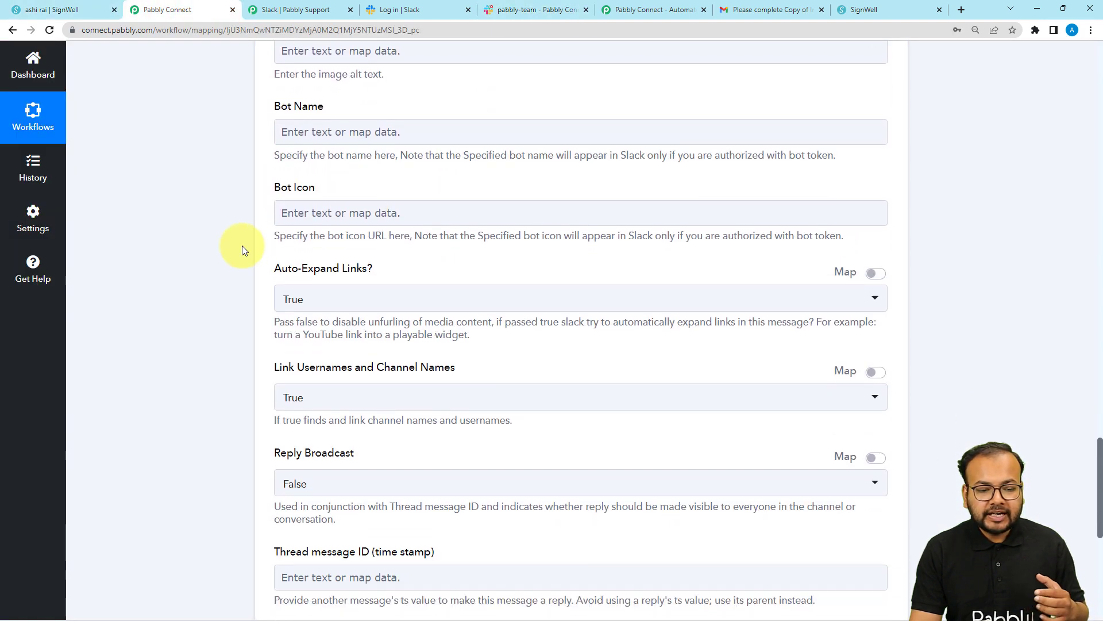
pyautogui.scroll(-3, 242, 247)
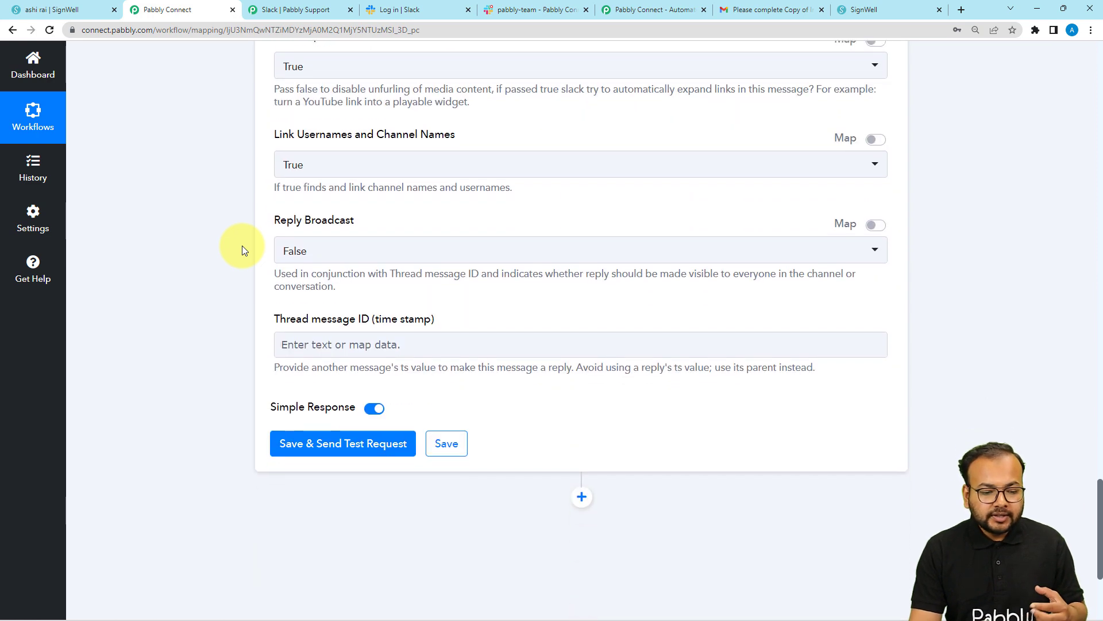
pyautogui.scroll(3, 243, 247)
pyautogui.scroll(-1, 242, 248)
pyautogui.scroll(-2, 242, 246)
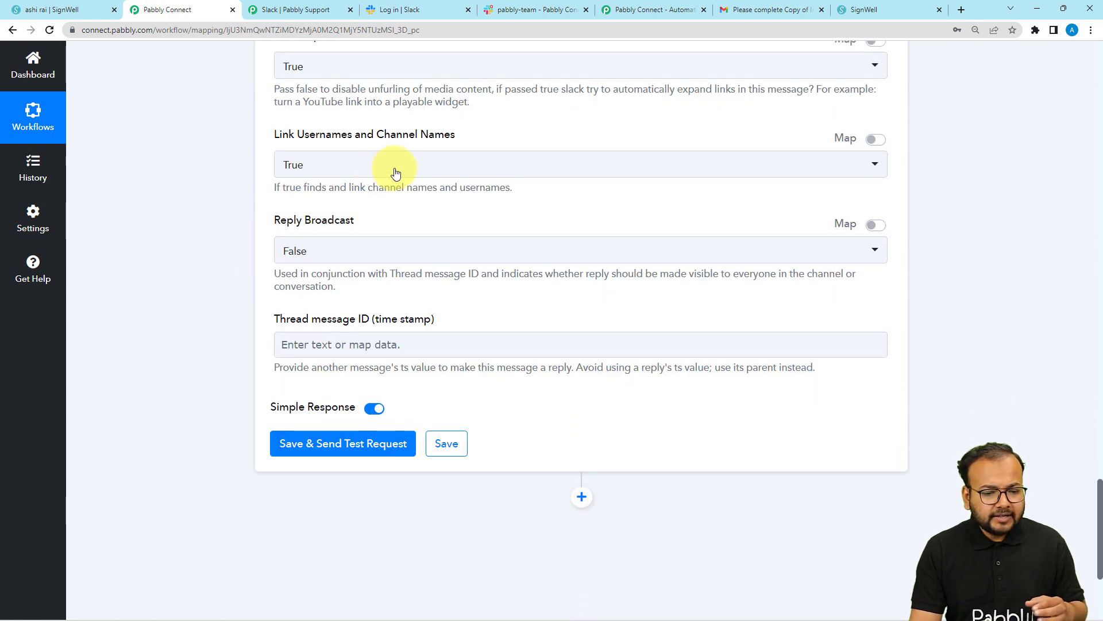
# Step: Save the Slack action with a test request and collapse its received response
pyautogui.scroll(-3, 230, 229)
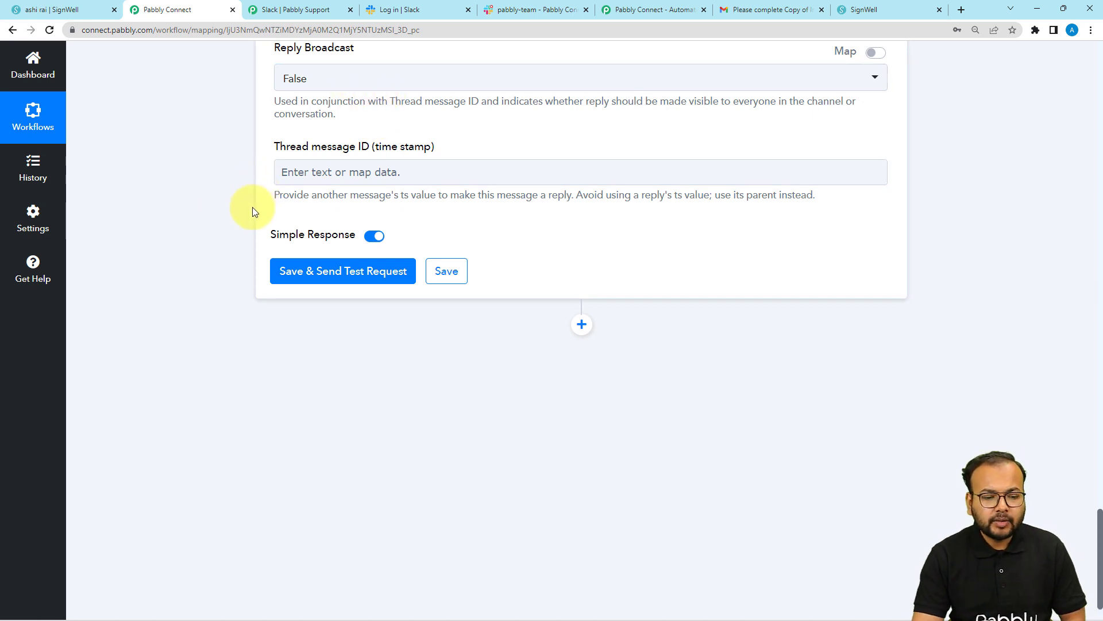
pyautogui.click(314, 278)
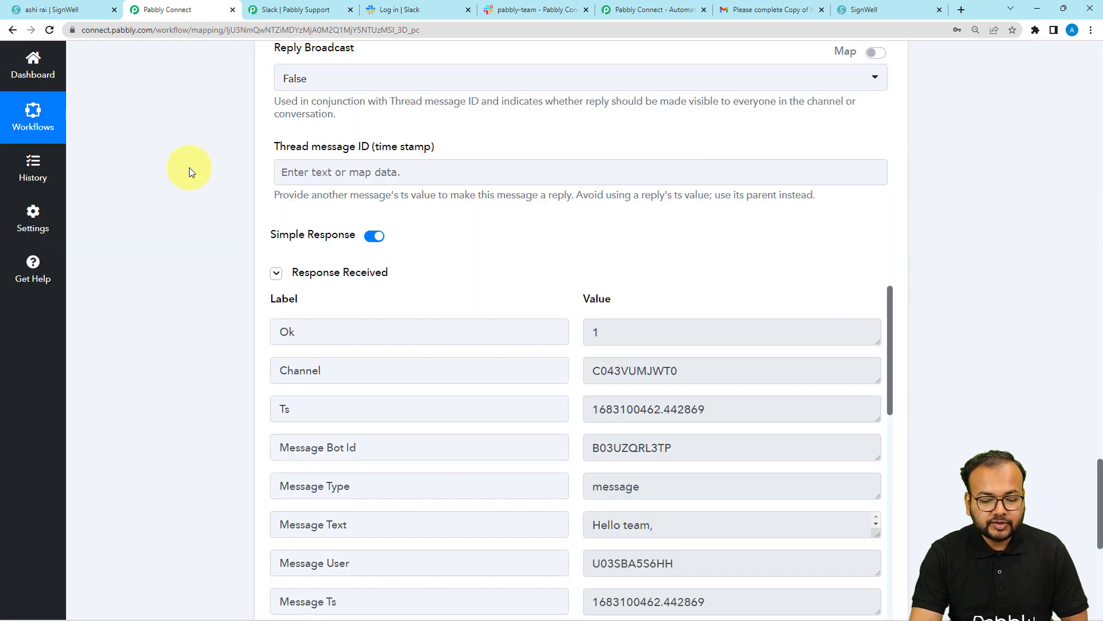
pyautogui.click(287, 271)
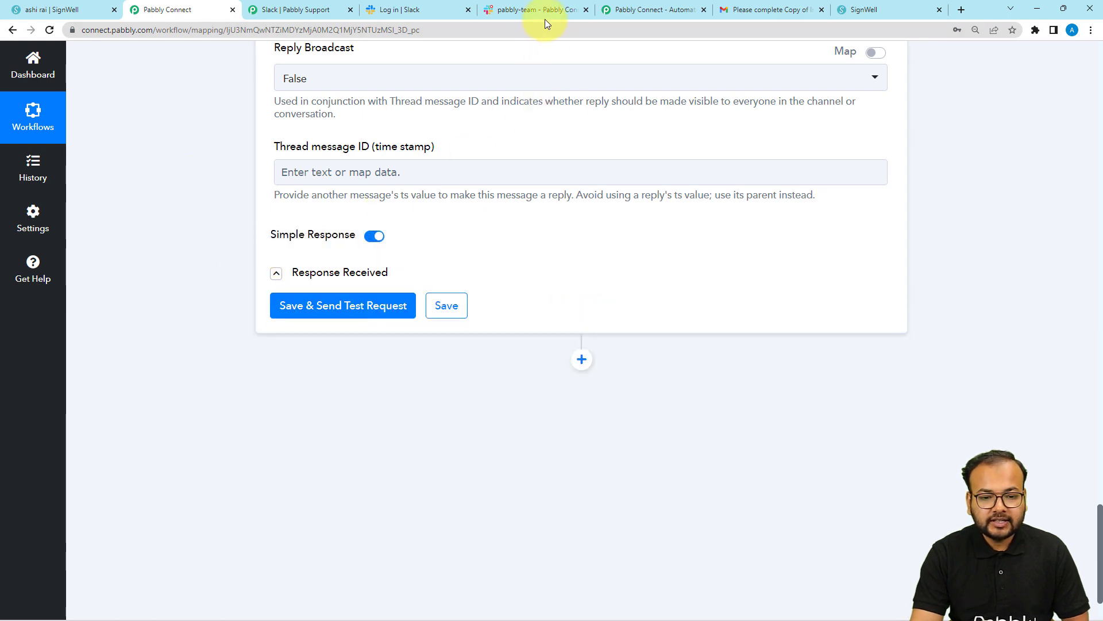
# Step: Check the test message in Slack's pabbly-team channel against the mapped message in the Pabbly Connect workflow
pyautogui.click(541, 10)
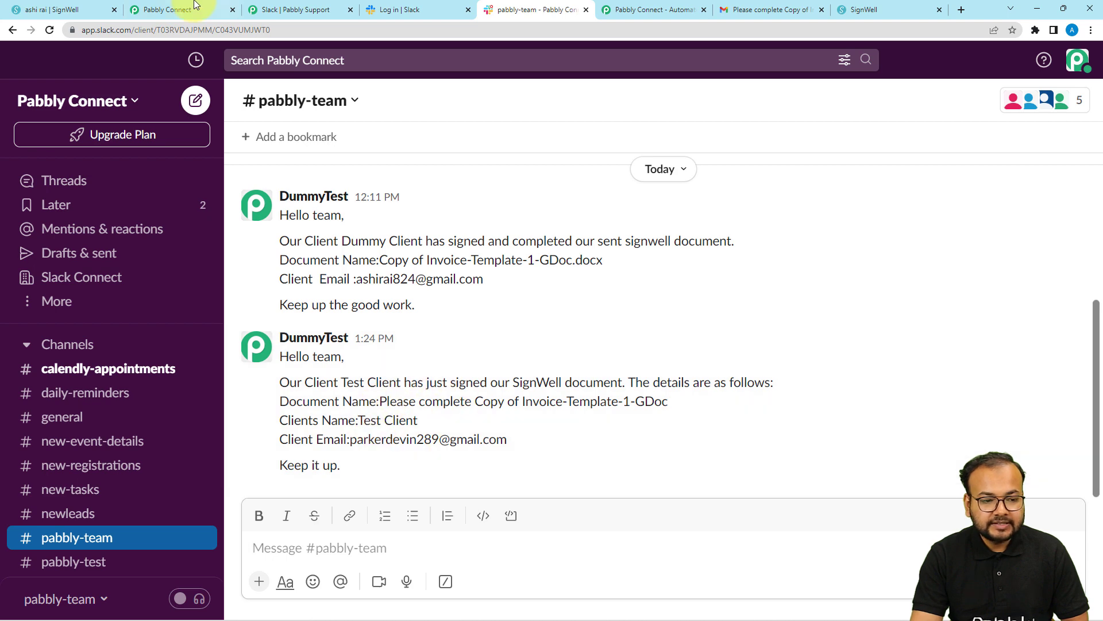
pyautogui.click(172, 10)
pyautogui.scroll(14, 251, 190)
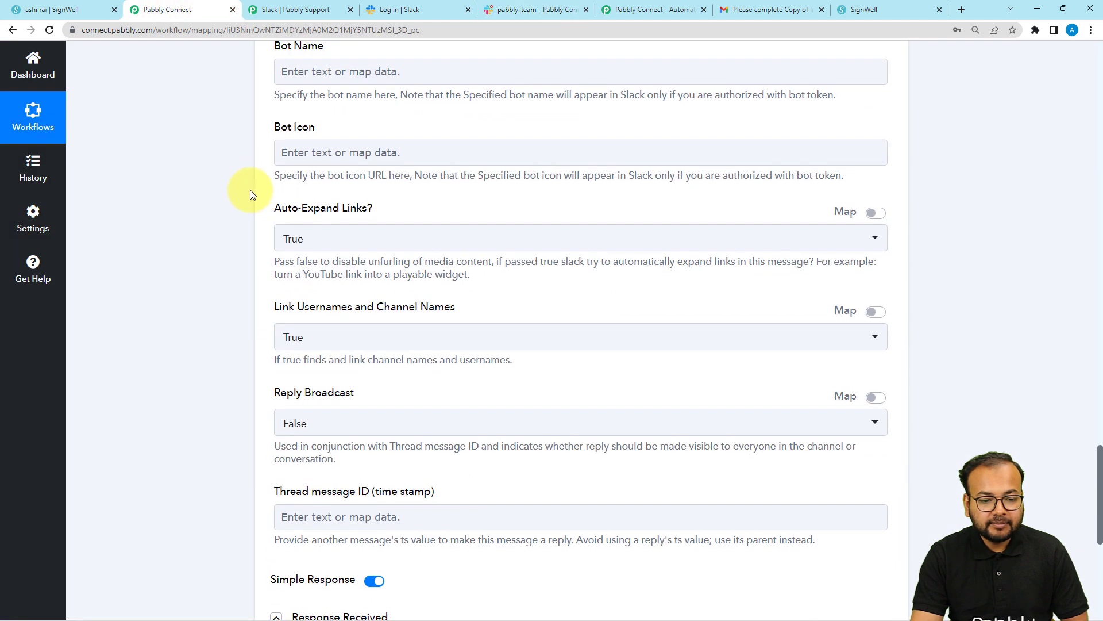
pyautogui.scroll(-1, 250, 189)
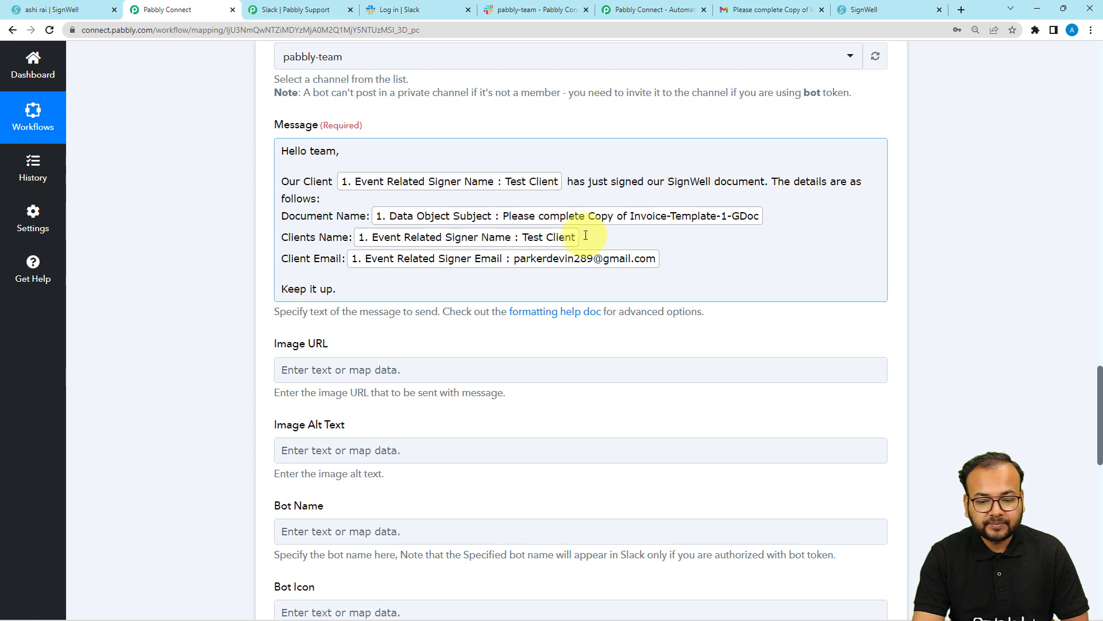
# Step: Collapse the Slack Send Channel Message action and the SignWell Event Capture trigger in the workflow
pyautogui.scroll(7, 108, 239)
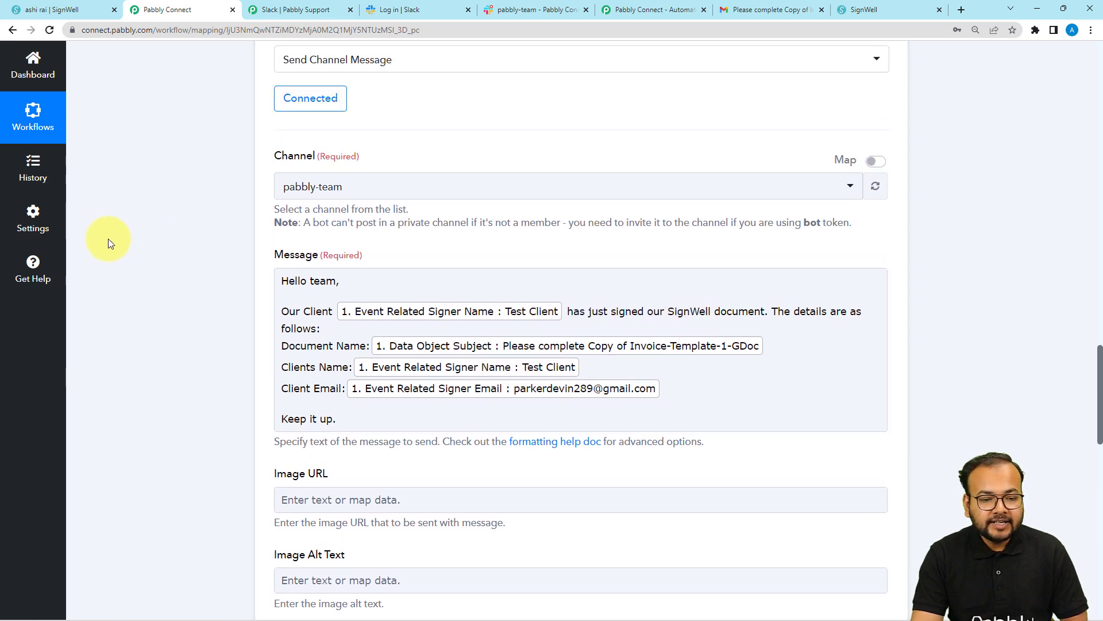
pyautogui.click(430, 202)
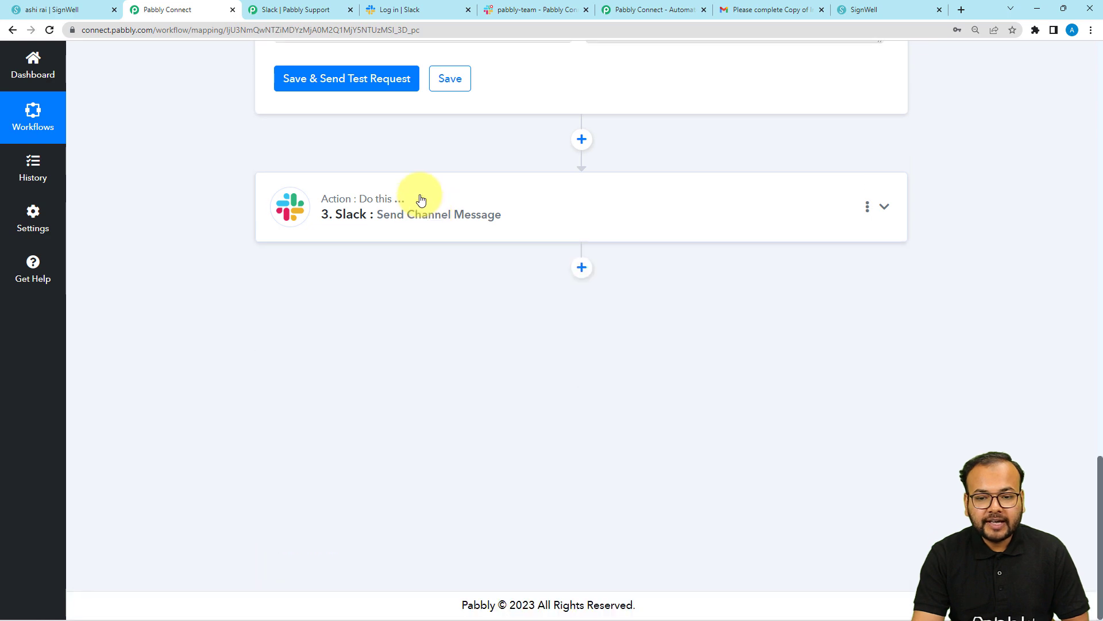
pyautogui.scroll(10, 421, 199)
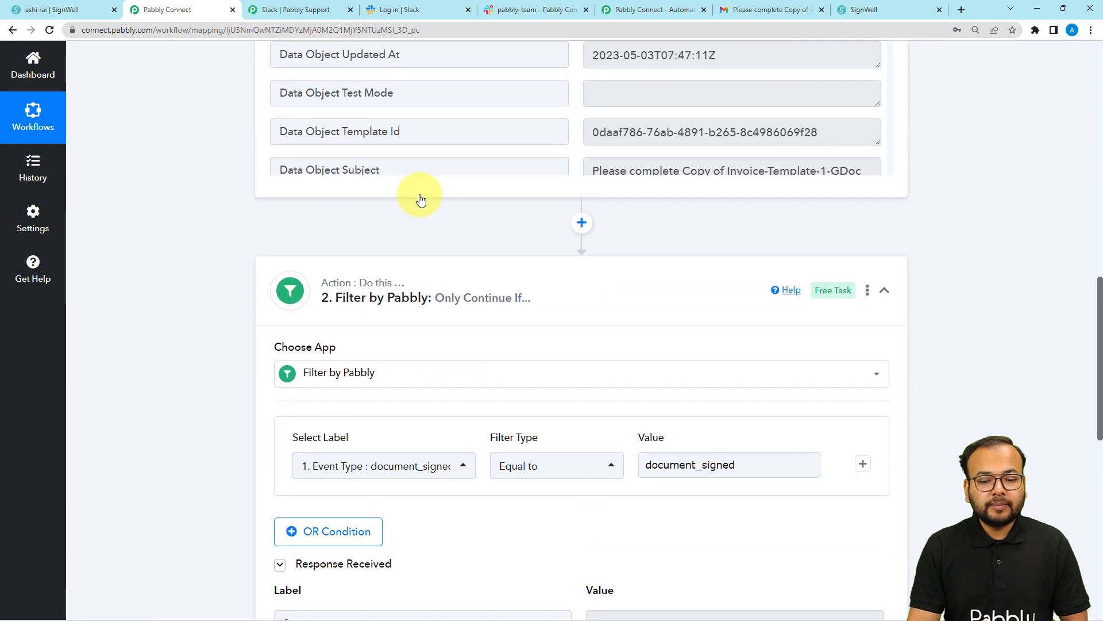
pyautogui.scroll(11, 421, 200)
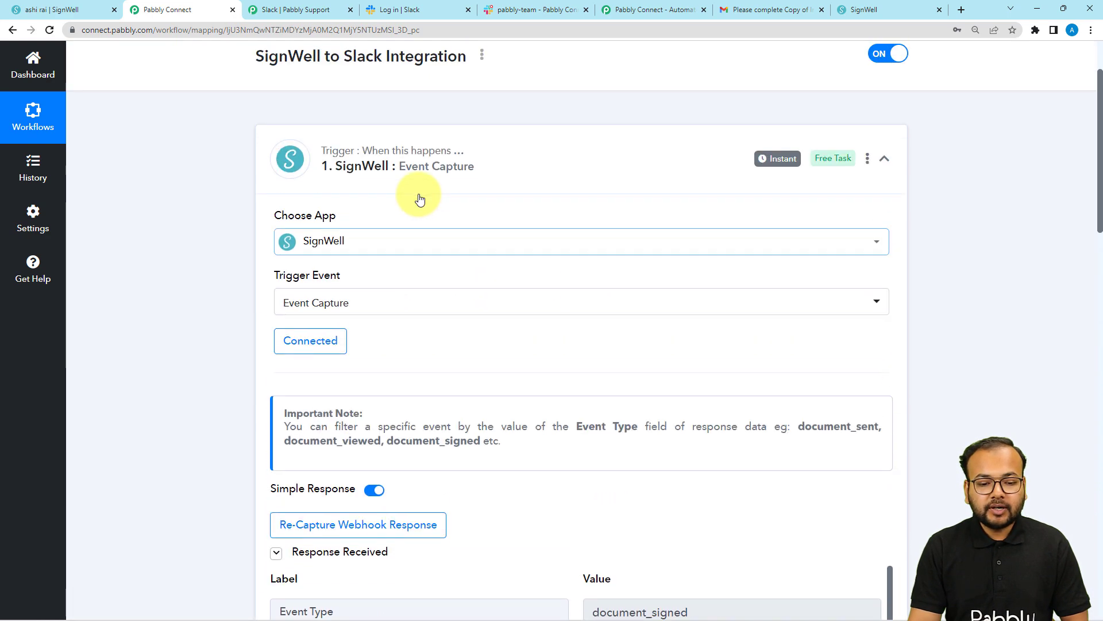
pyautogui.click(415, 234)
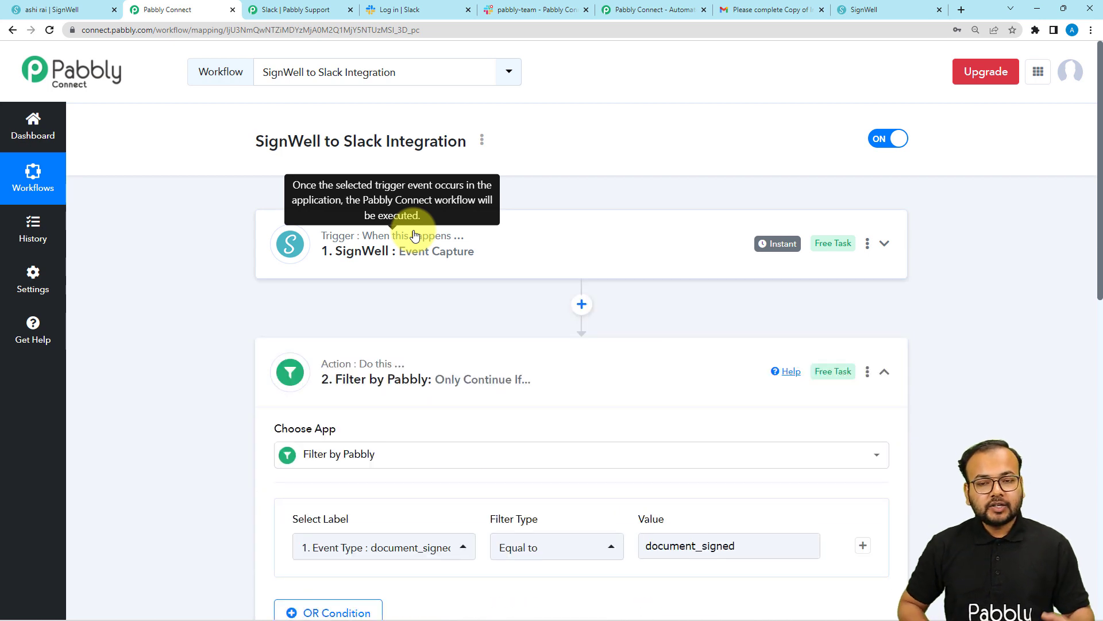